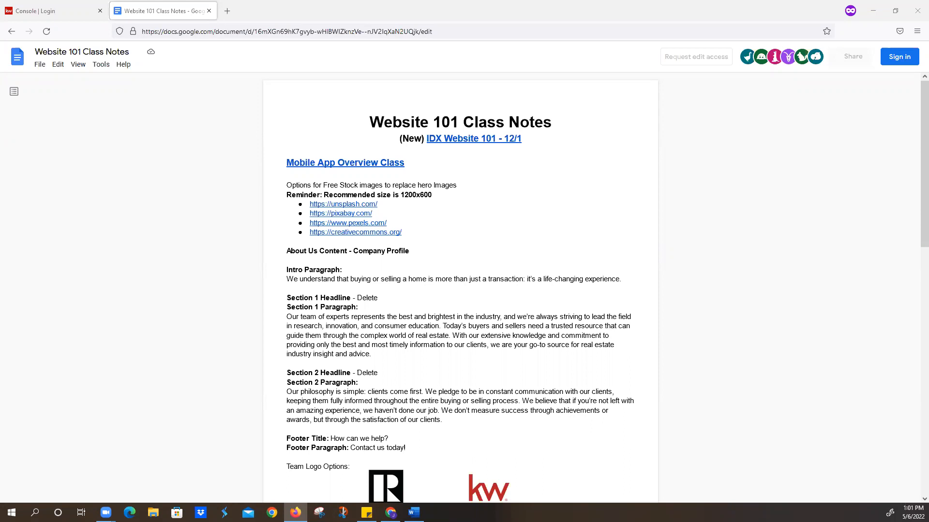
Switch to the Keller Cloud login page and sign in with the credentials already filled in.
left_click(81, 10)
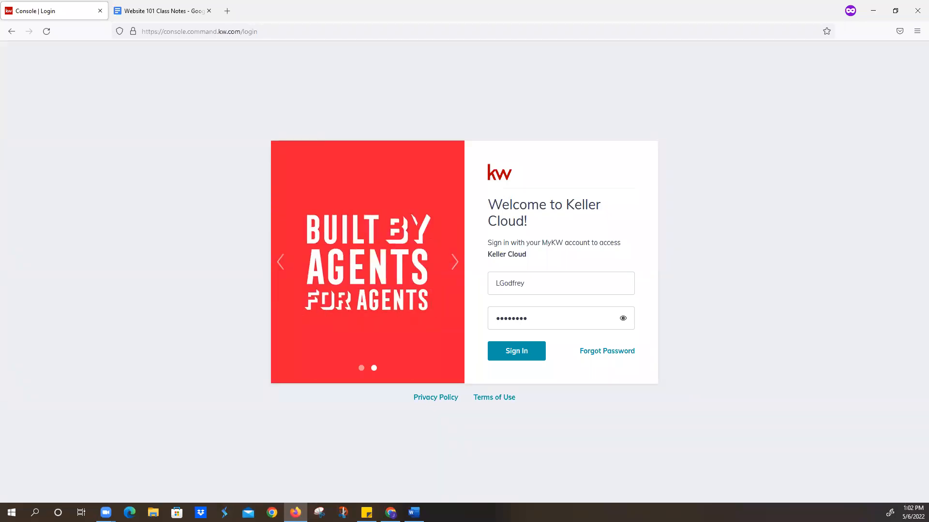
left_click(540, 285)
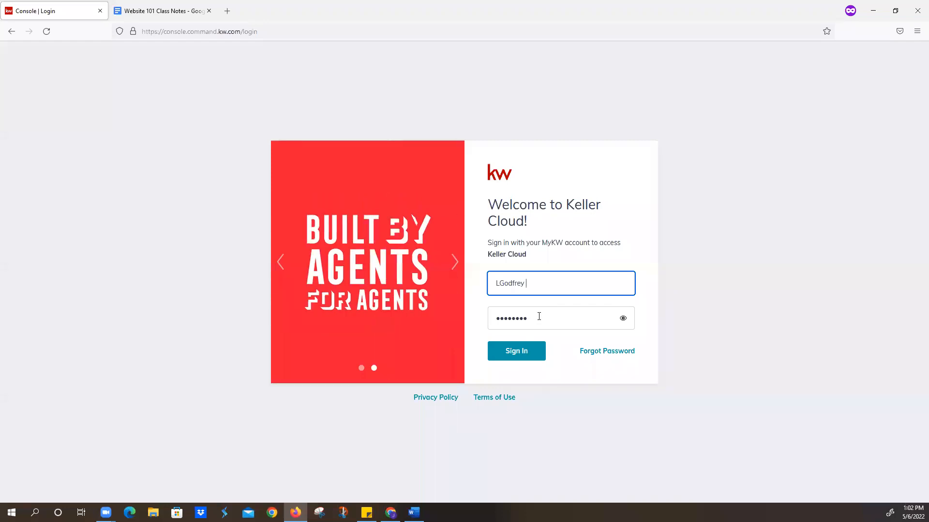
left_click(522, 359)
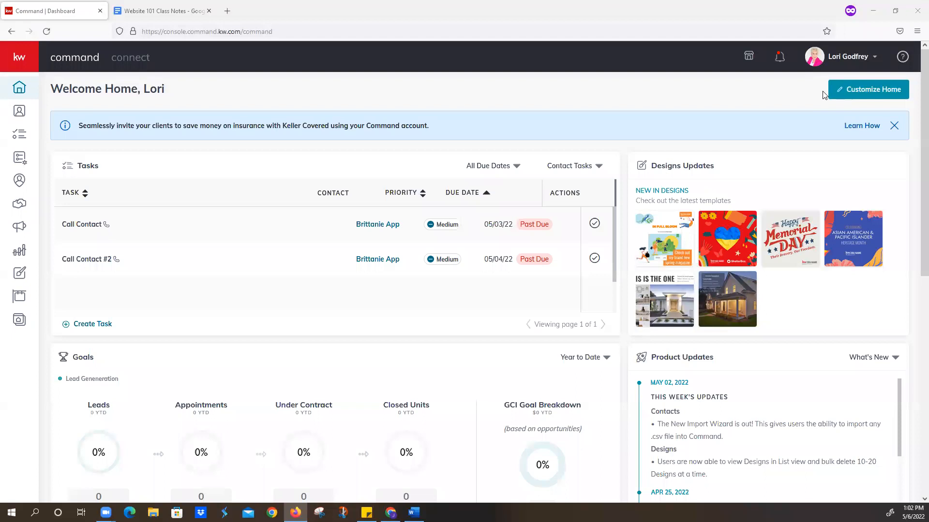
Open the account settings, look over the application integrations, and open the Marketing Profile under Connect Settings.
left_click(864, 58)
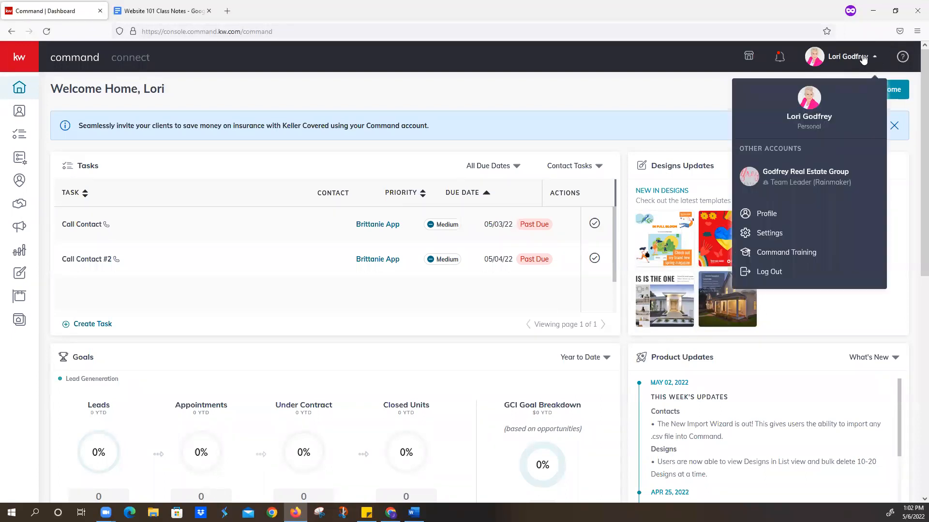
left_click(773, 234)
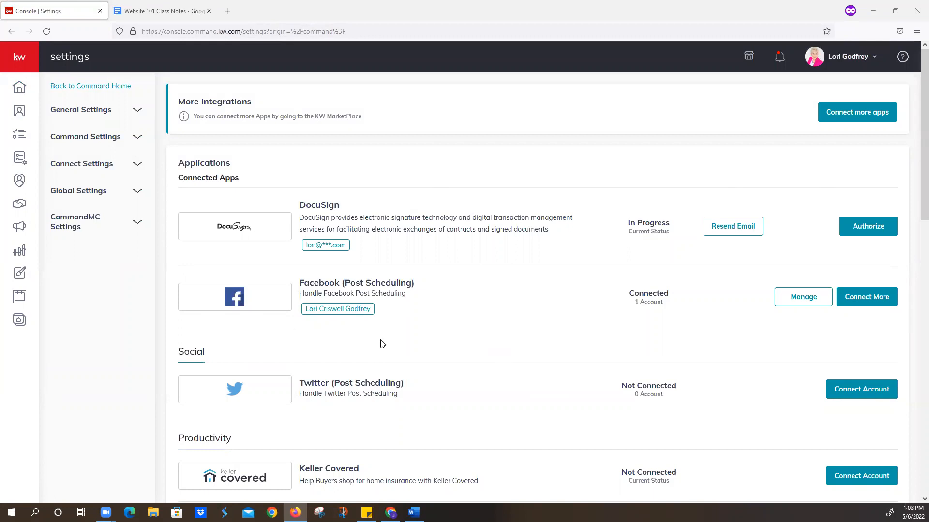
scroll(368, 347, "down", 6)
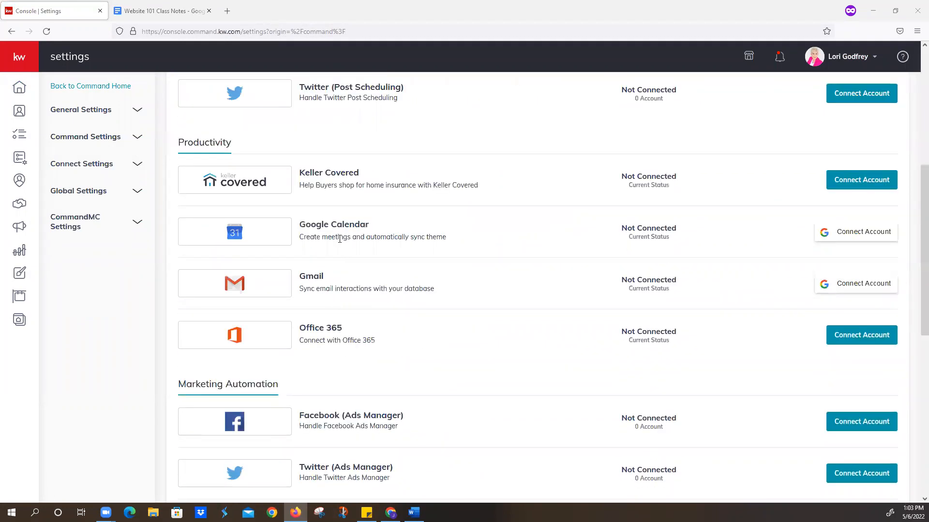
scroll(479, 396, "down", 3)
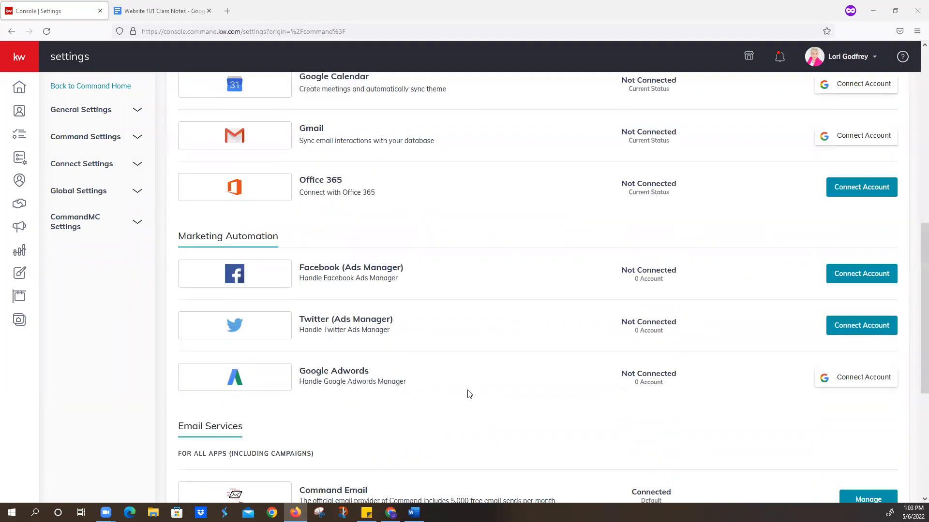
scroll(469, 394, "up", 9)
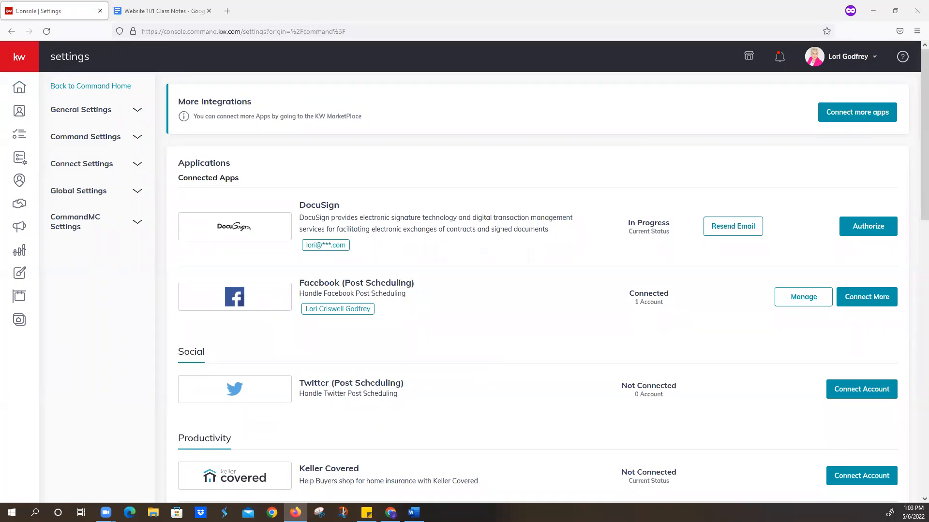
left_click(85, 169)
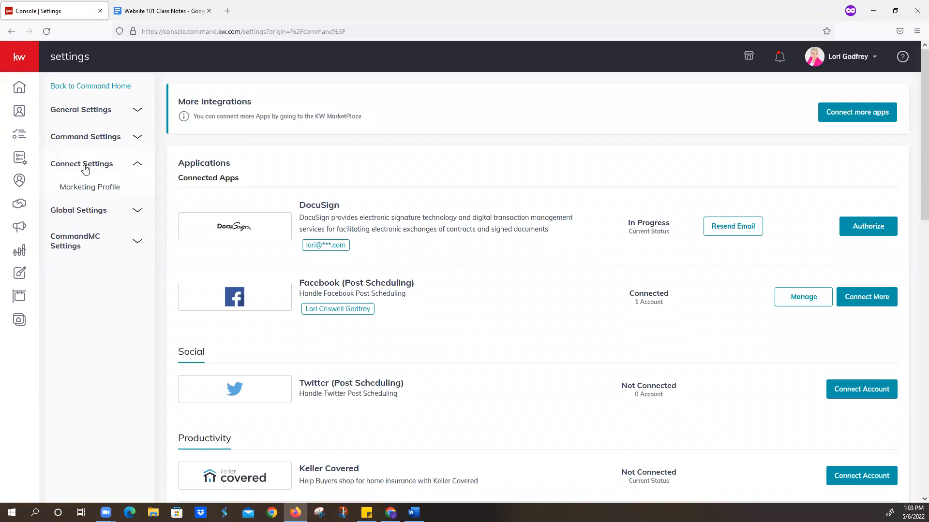
left_click(88, 192)
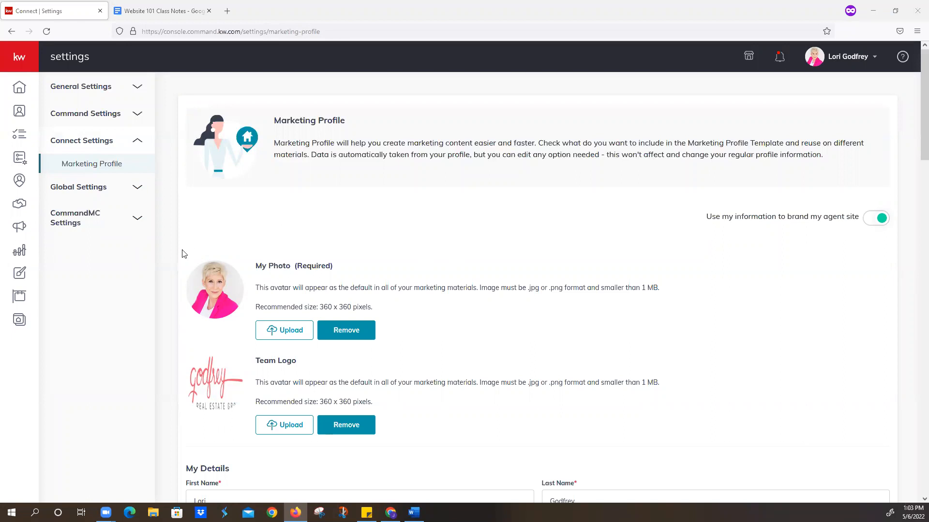
Review the Marketing Profile's photo, logos and details, and check the team logo options in the Website 101 Class Notes.
scroll(601, 321, "down", 6)
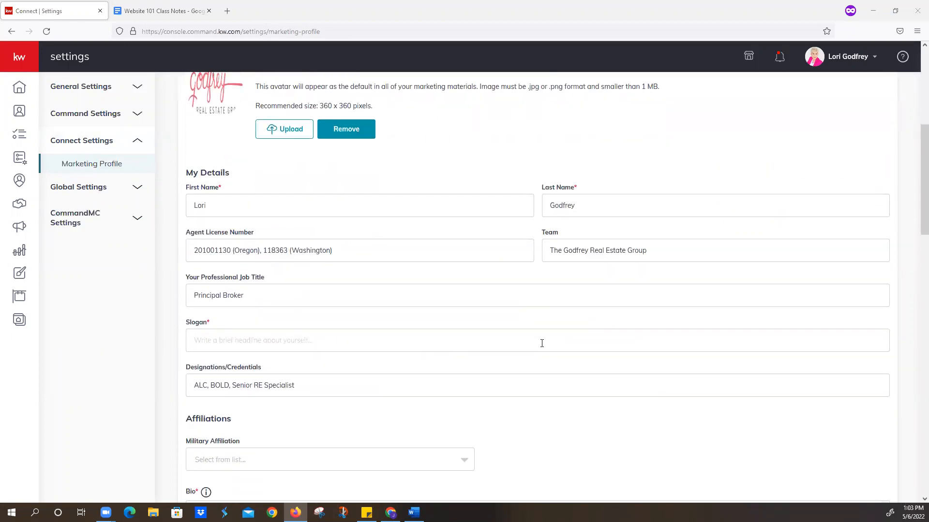
scroll(329, 338, "up", 6)
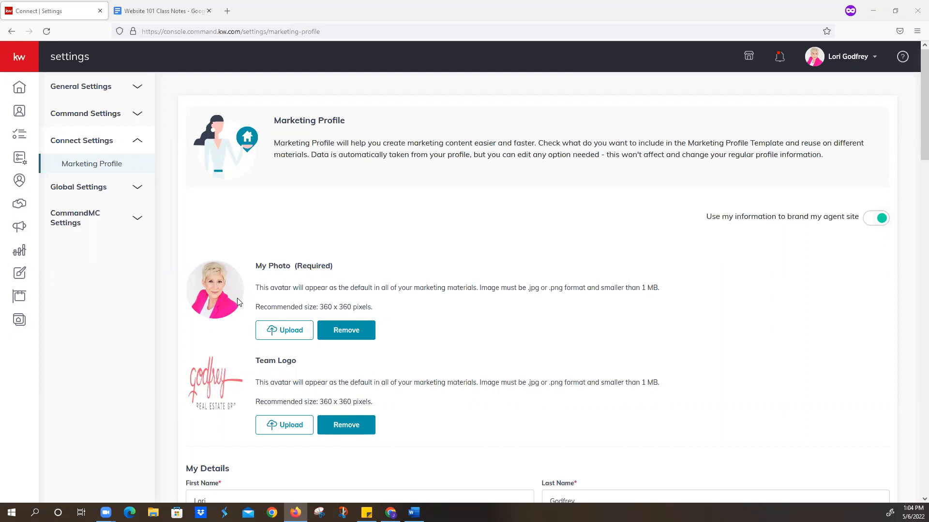
scroll(251, 376, "down", 2)
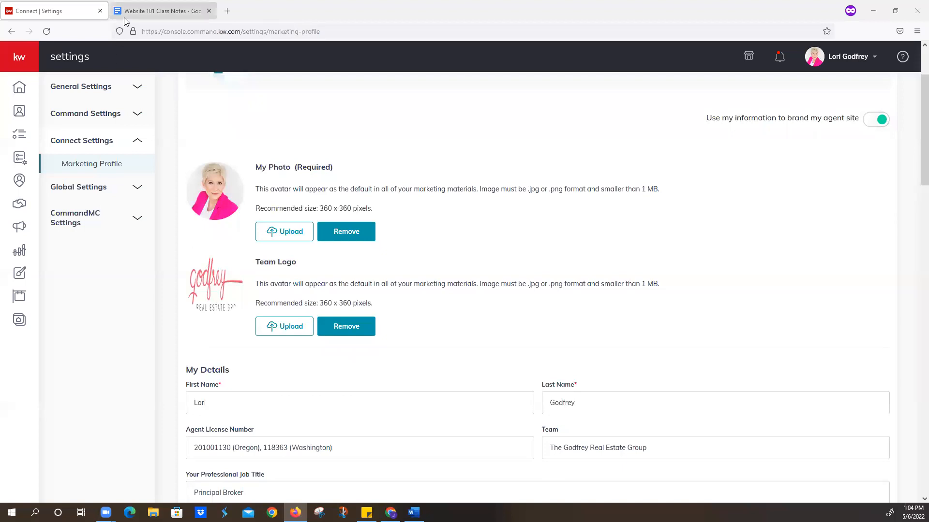
left_click(146, 12)
scroll(389, 329, "down", 3)
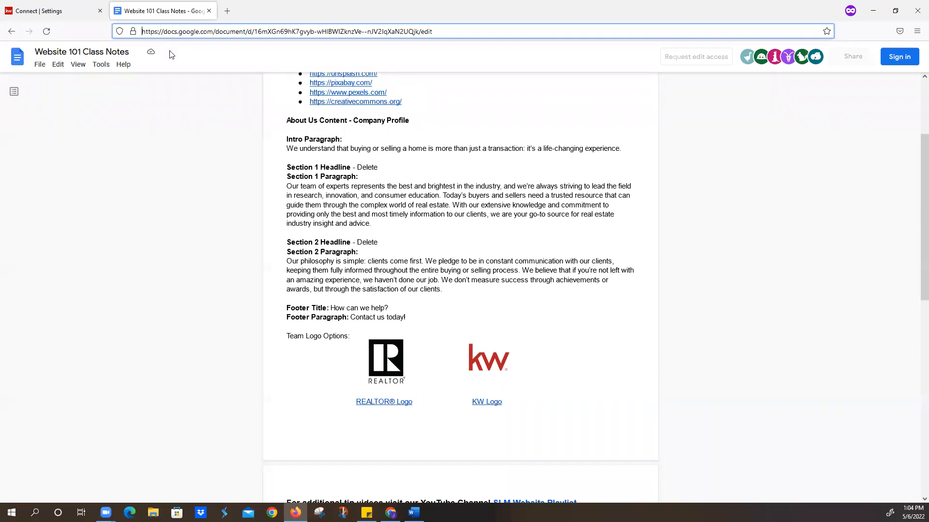
left_click(48, 13)
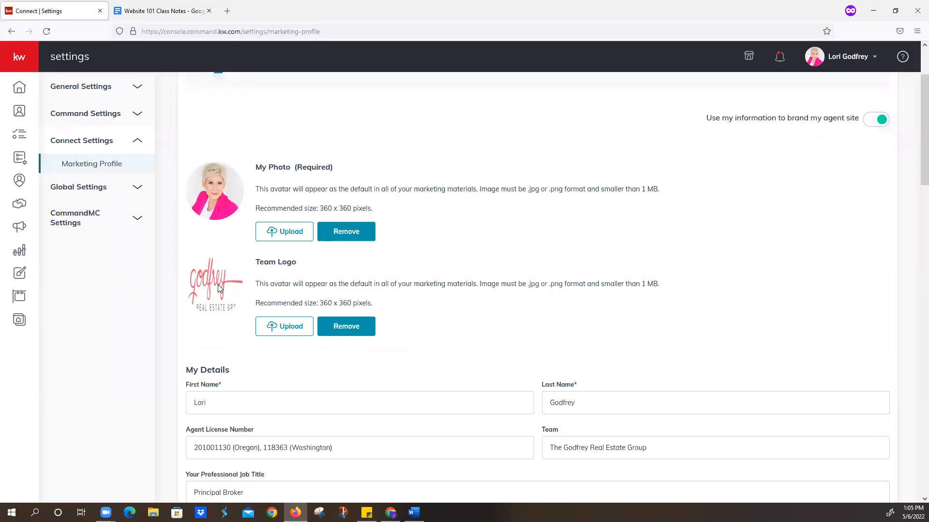
scroll(218, 288, "down", 15)
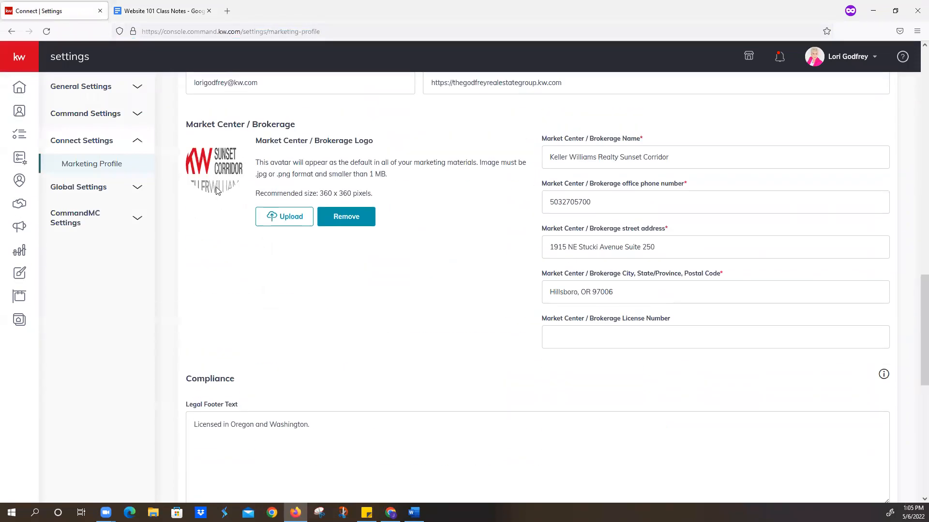
scroll(252, 275, "up", 15)
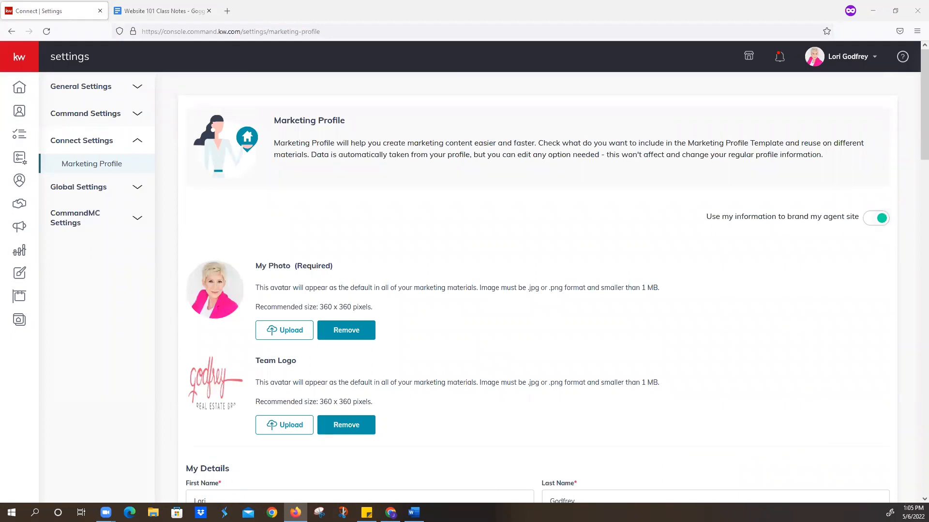
Enter "For All Your Real Estate Needs" as the slogan in the profile details.
scroll(478, 312, "down", 4)
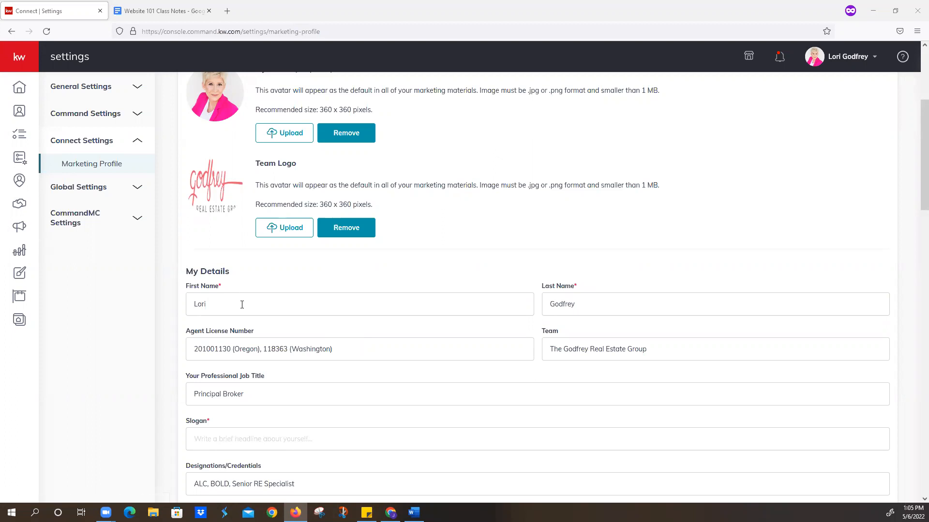
scroll(242, 304, "down", 4)
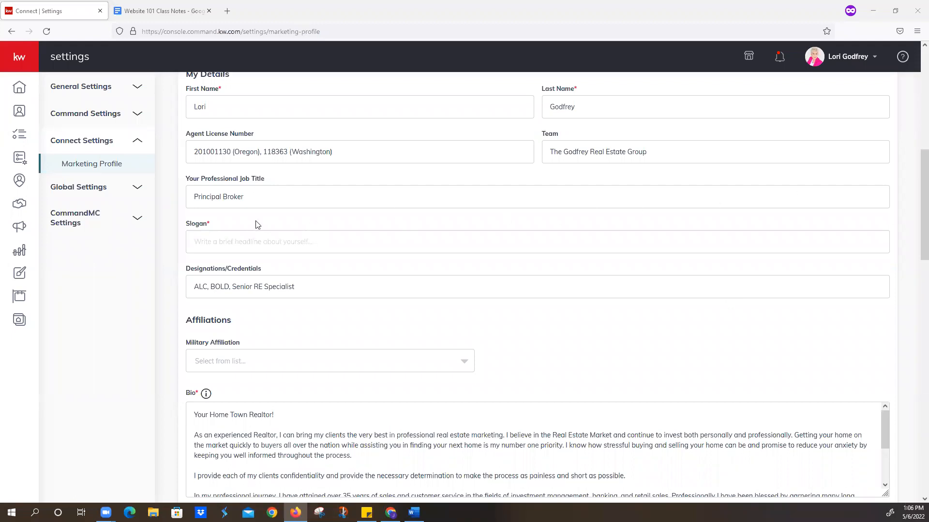
left_click(249, 240)
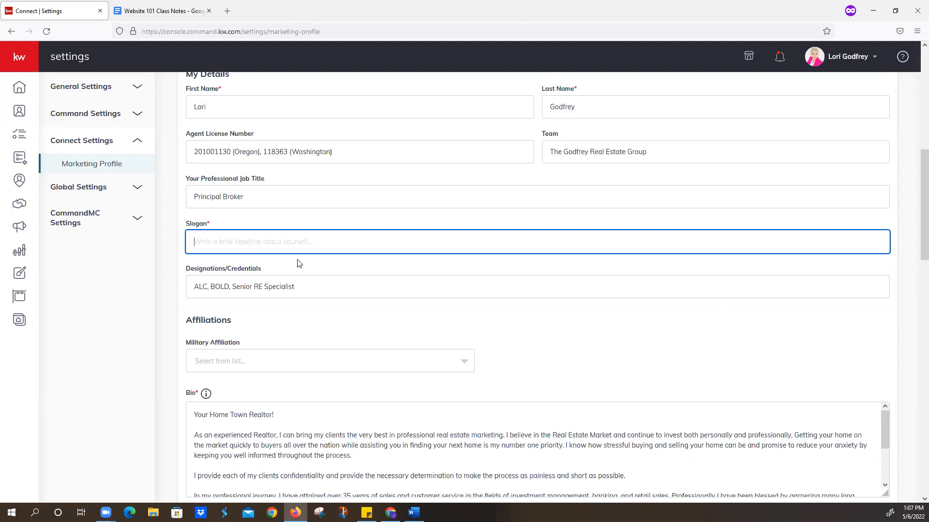
type("For All Your Real Estate Needs")
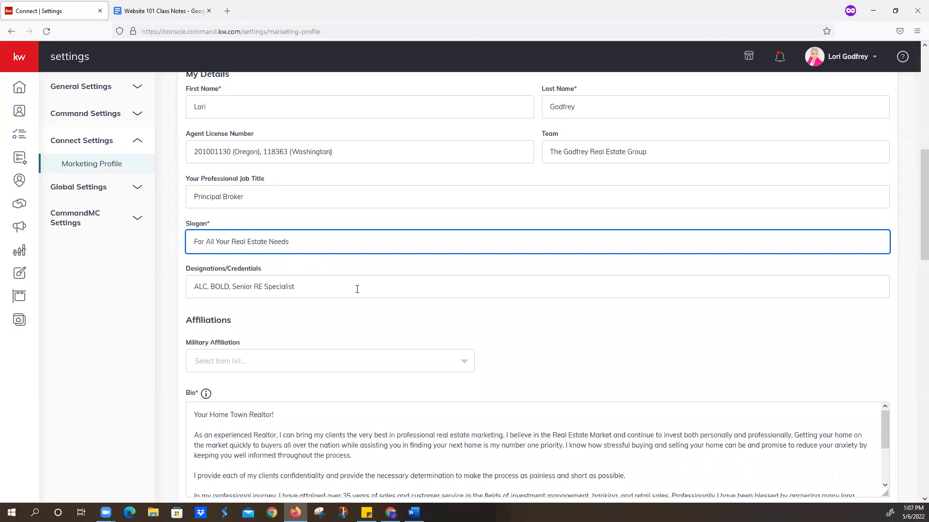
Add "REALTOR®" to the end of the Designations/Credentials list, separated by a comma.
scroll(345, 266, "down", 2)
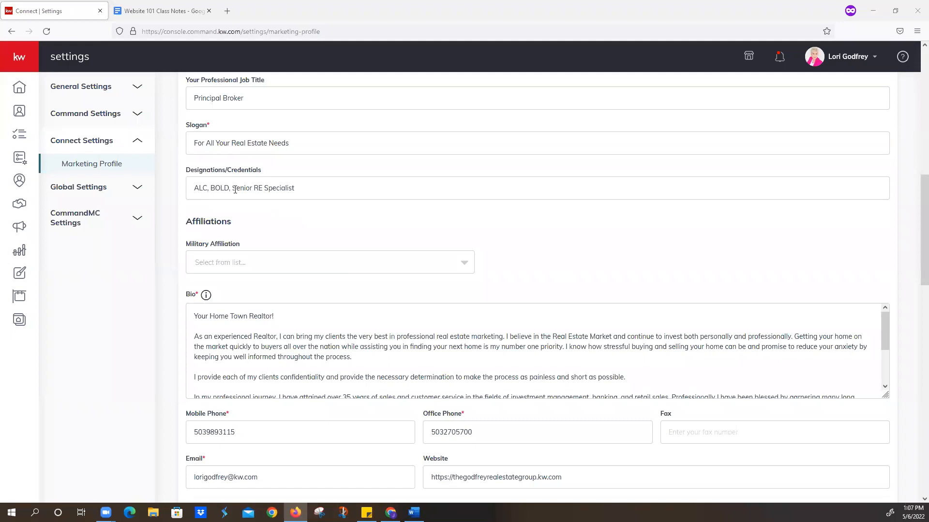
left_click(309, 188)
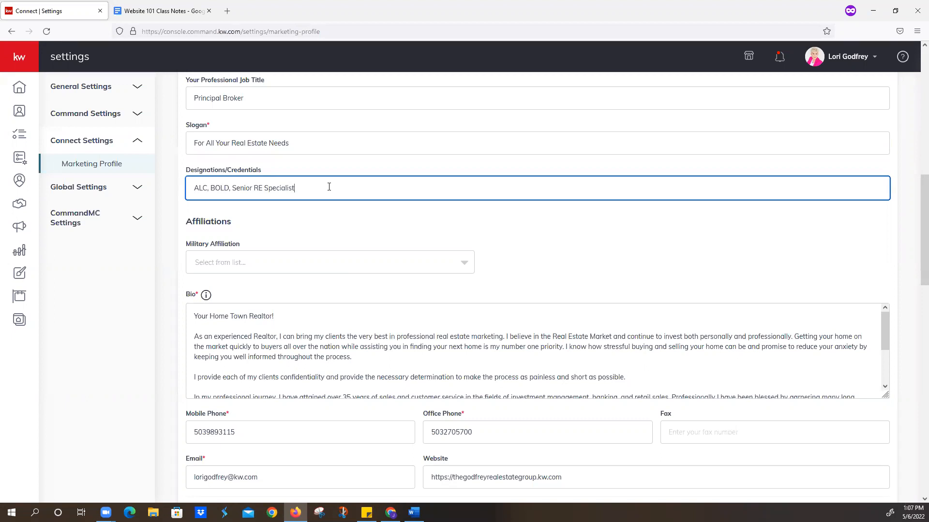
type("REA")
type("LY")
type("TOR")
type("®")
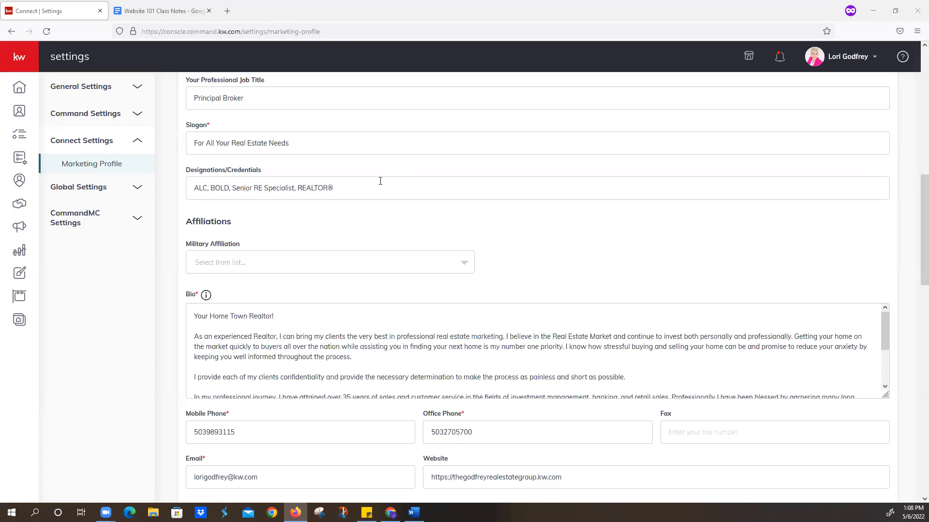
Check the available Military Affiliation options and close the list without choosing one.
scroll(353, 183, "down", 1)
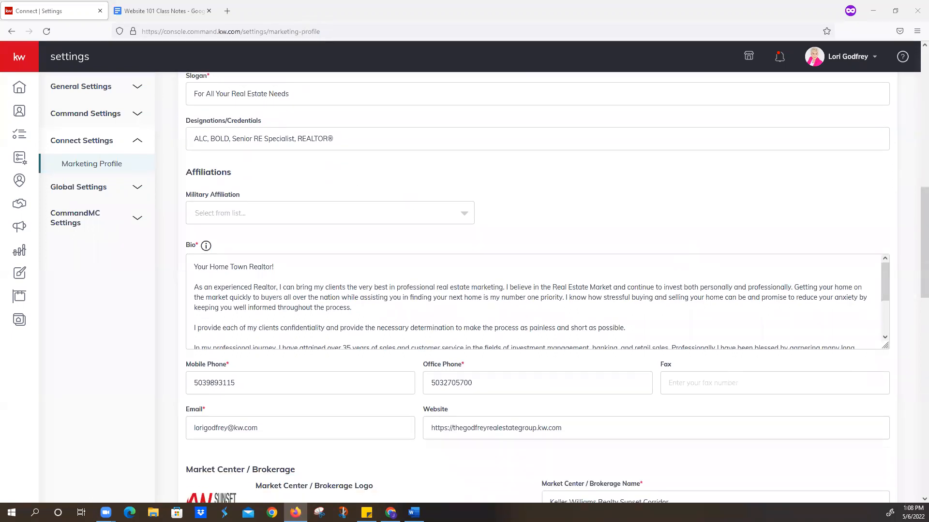
left_click(464, 214)
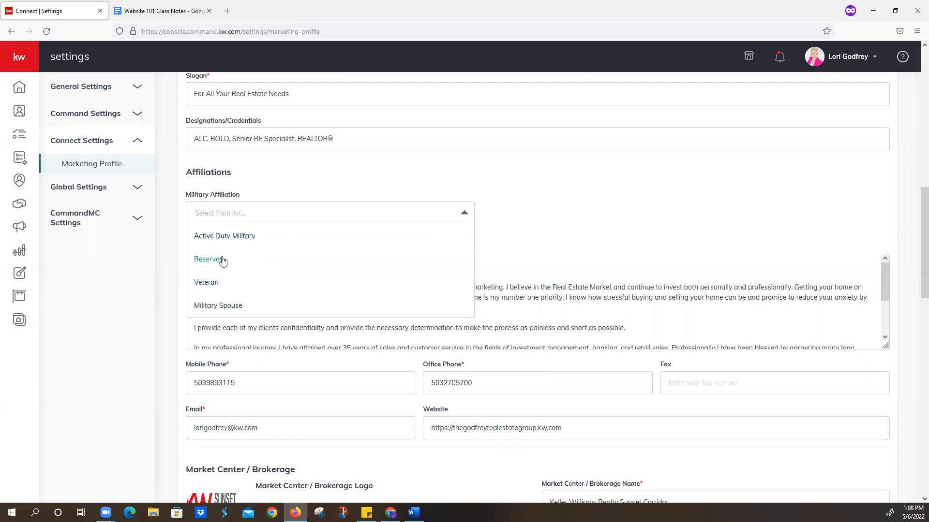
scroll(583, 232, "down", 1)
scroll(581, 229, "down", 5)
scroll(579, 227, "up", 6)
left_click(573, 206)
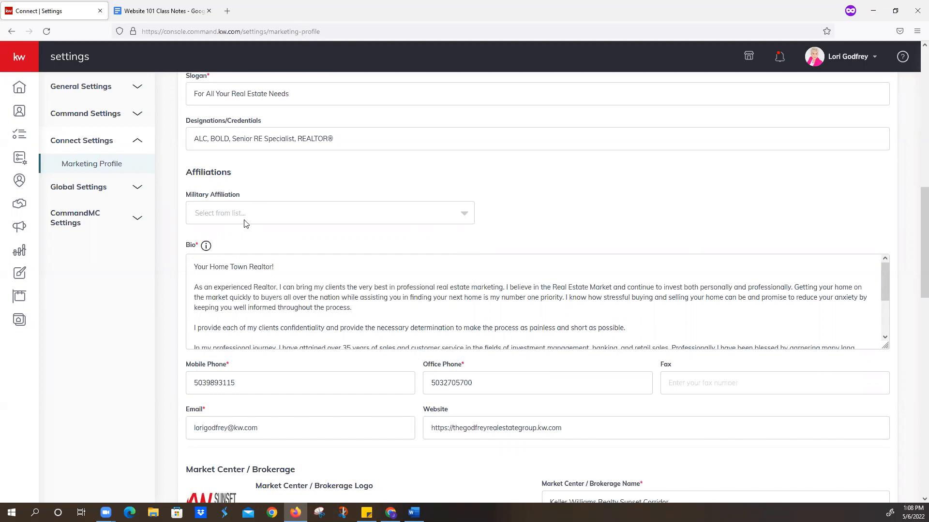
Read through the whole bio and check the mobile and office phone entries beneath it.
scroll(244, 222, "down", 3)
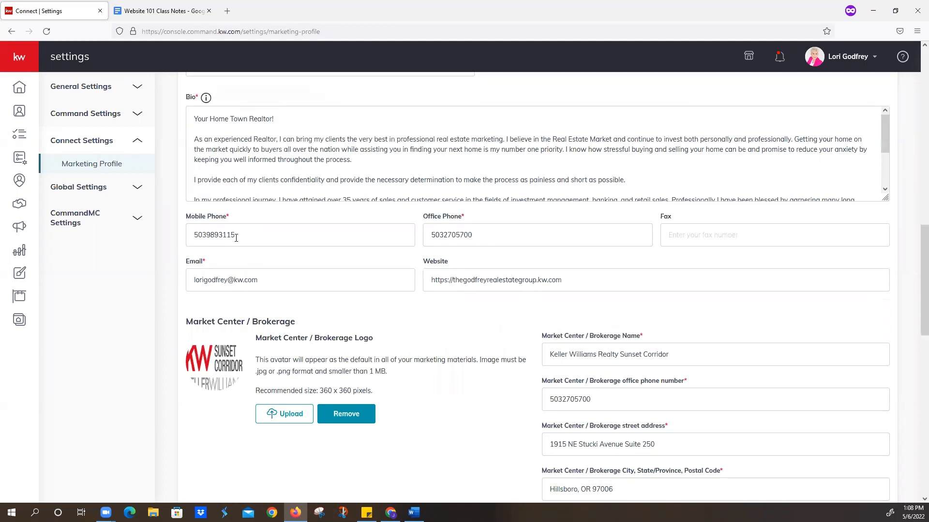
scroll(241, 222, "up", 1)
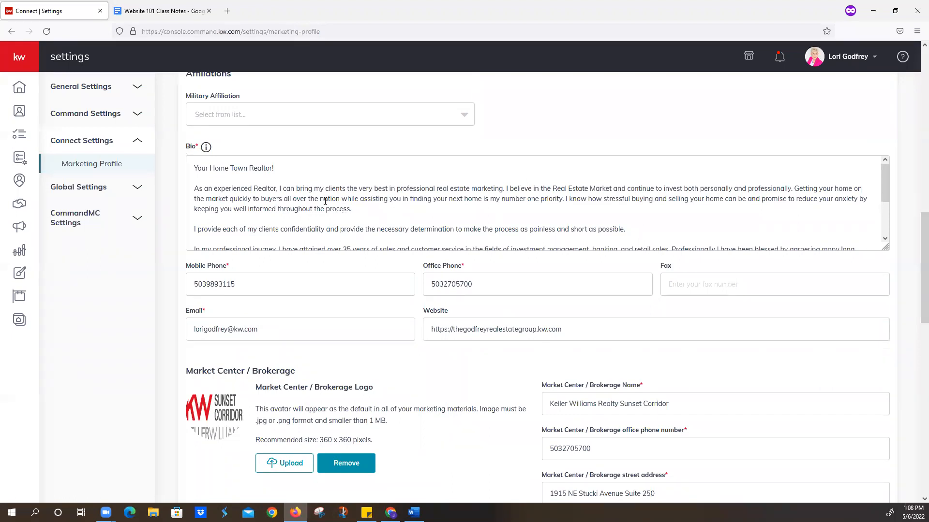
scroll(384, 216, "down", 3)
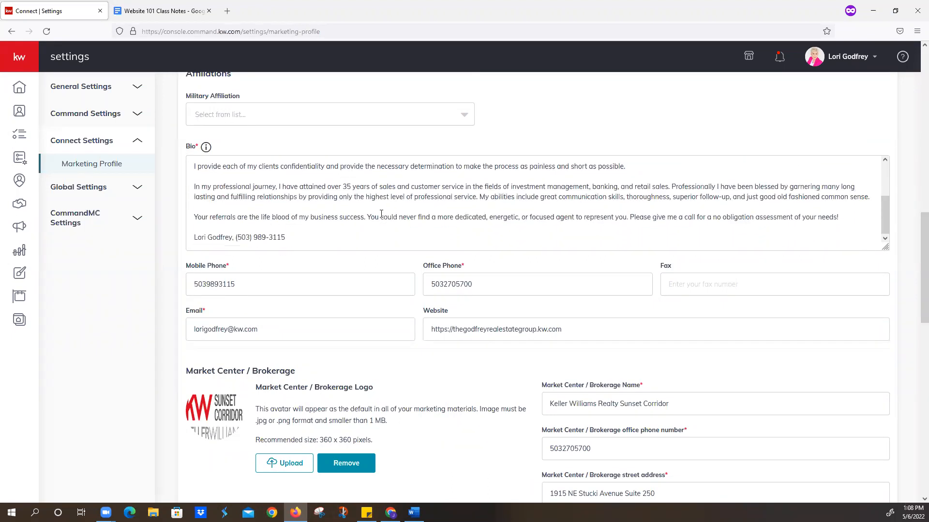
scroll(377, 226, "up", 3)
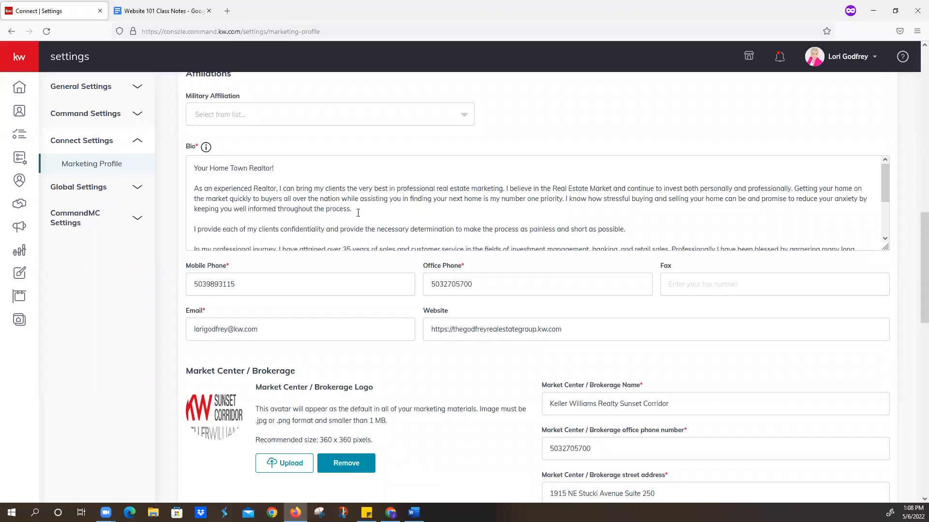
left_click(358, 213)
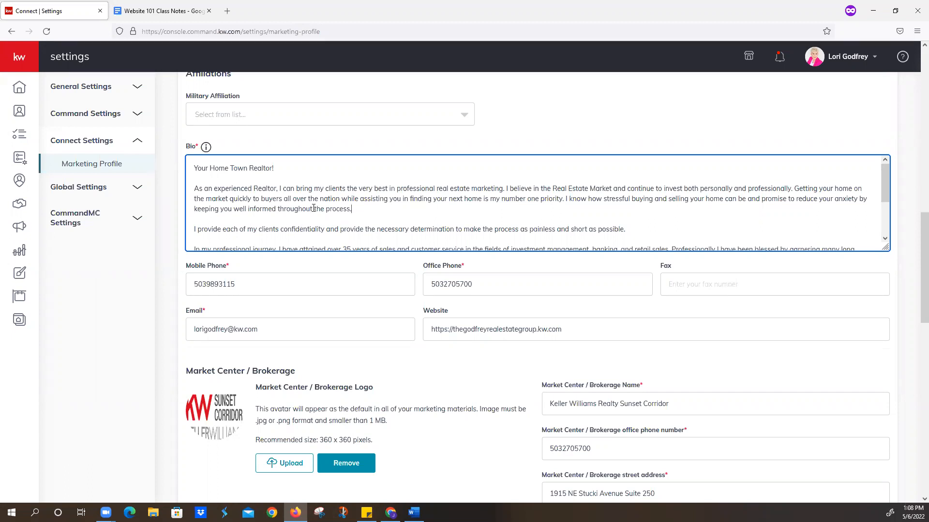
scroll(321, 215, "down", 3)
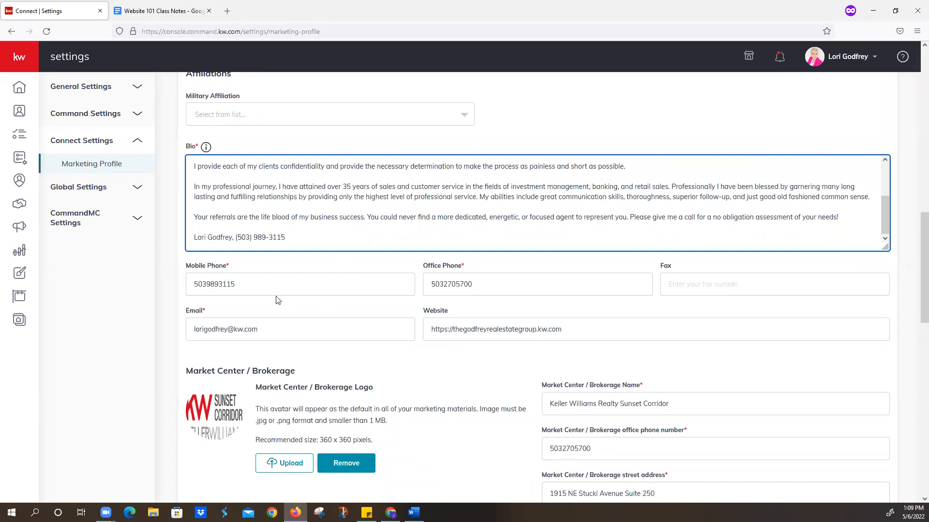
left_click(245, 287)
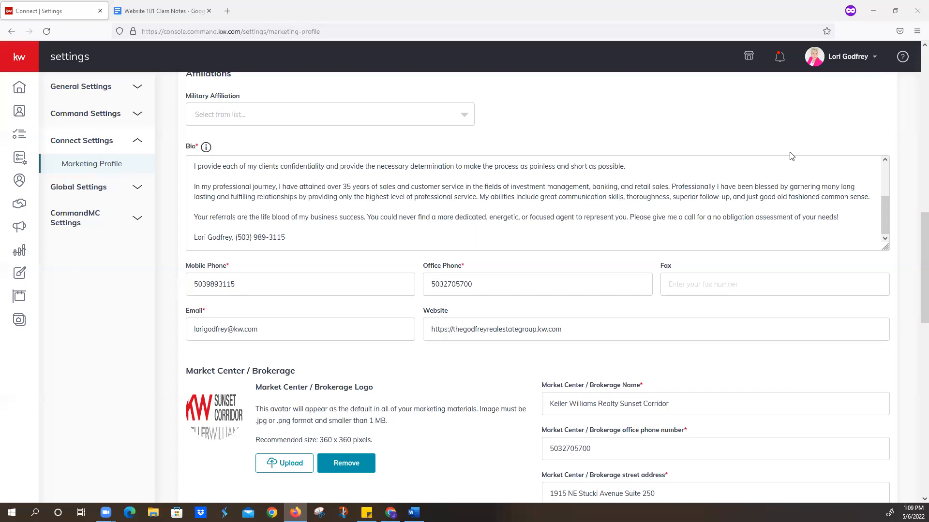
left_click(490, 285)
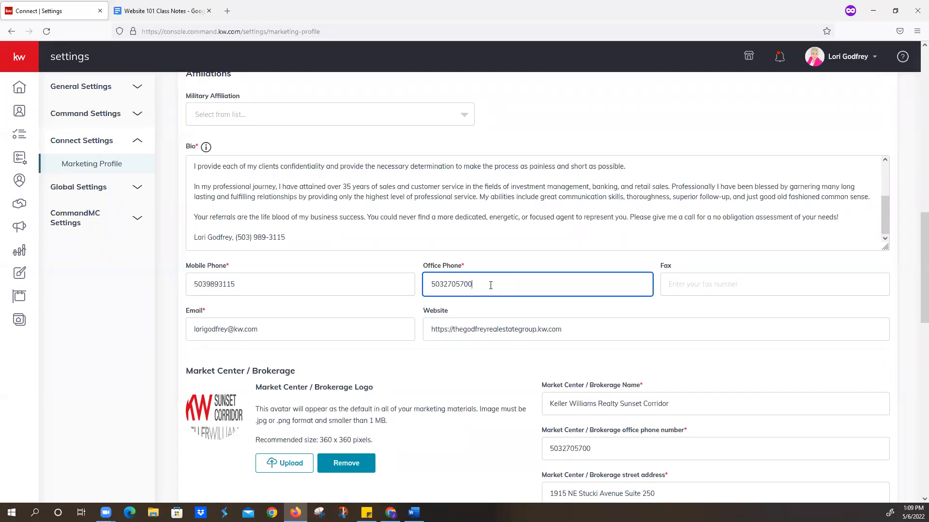
Check the office phone, fax, email and website entries in the profile's contact details.
scroll(490, 285, "down", 2)
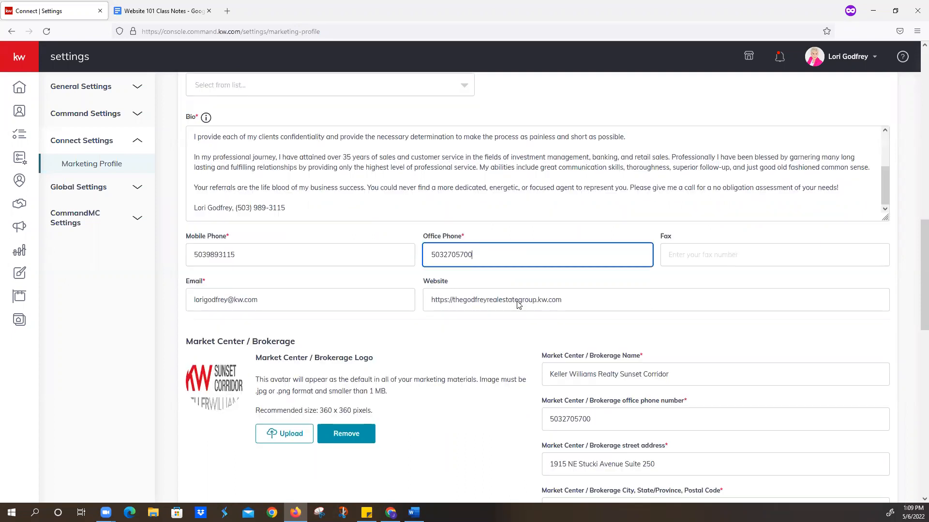
left_click(601, 354)
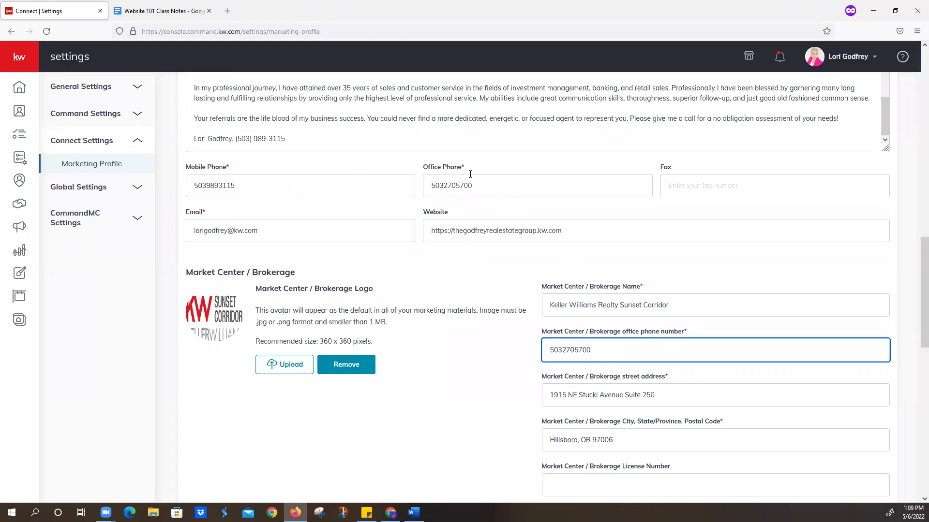
left_click(482, 188)
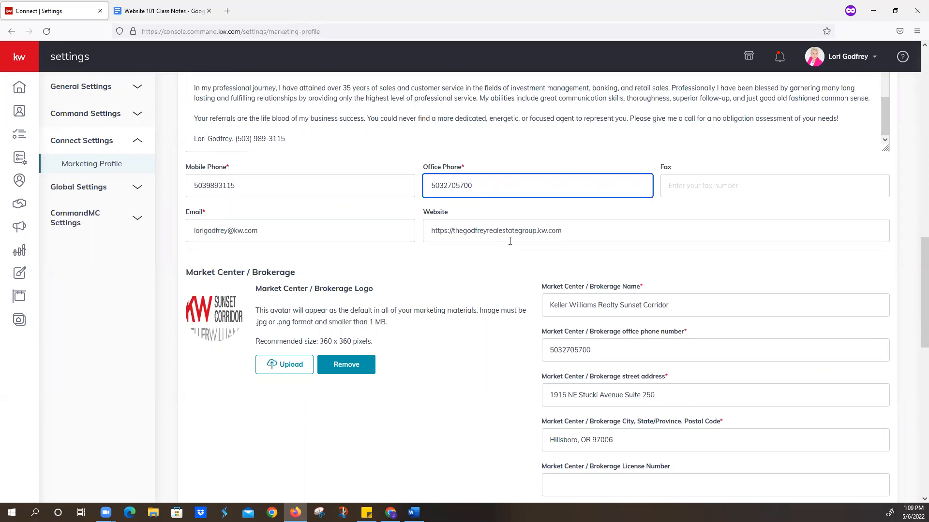
left_click(714, 187)
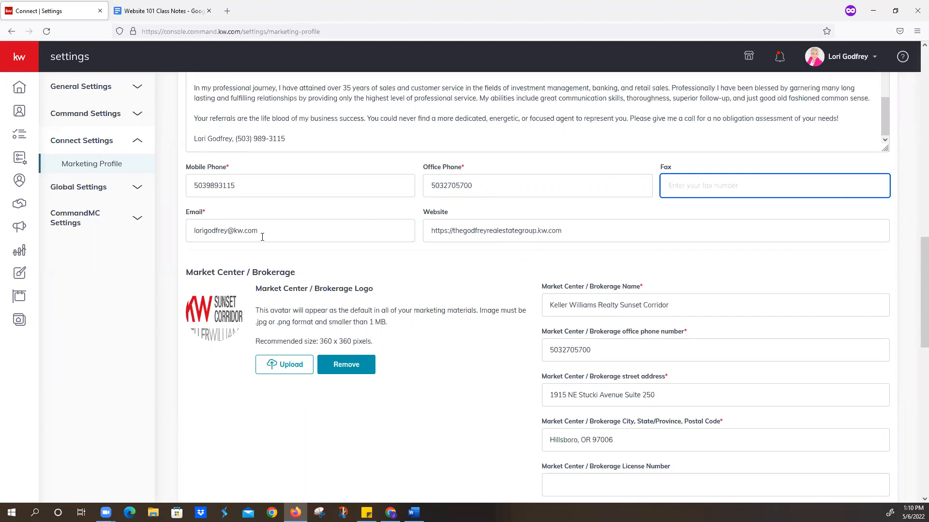
left_click(278, 235)
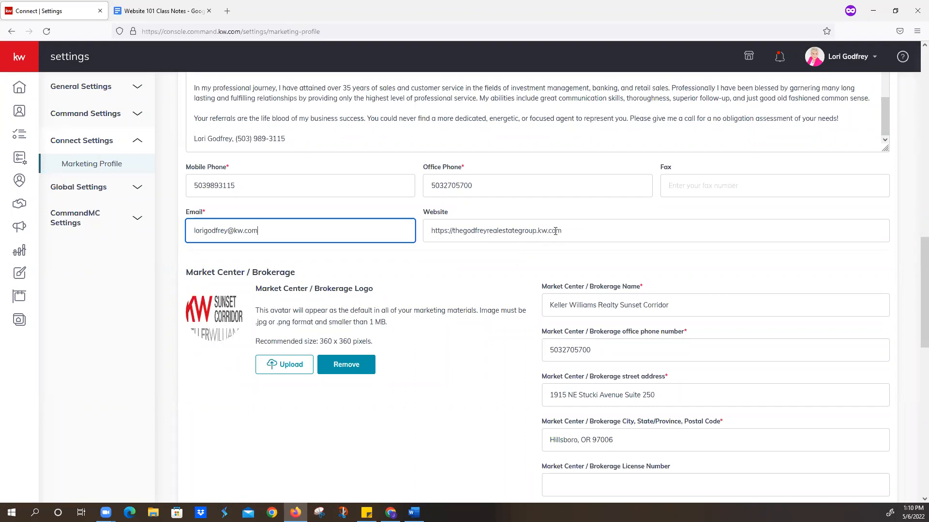
left_click(453, 231)
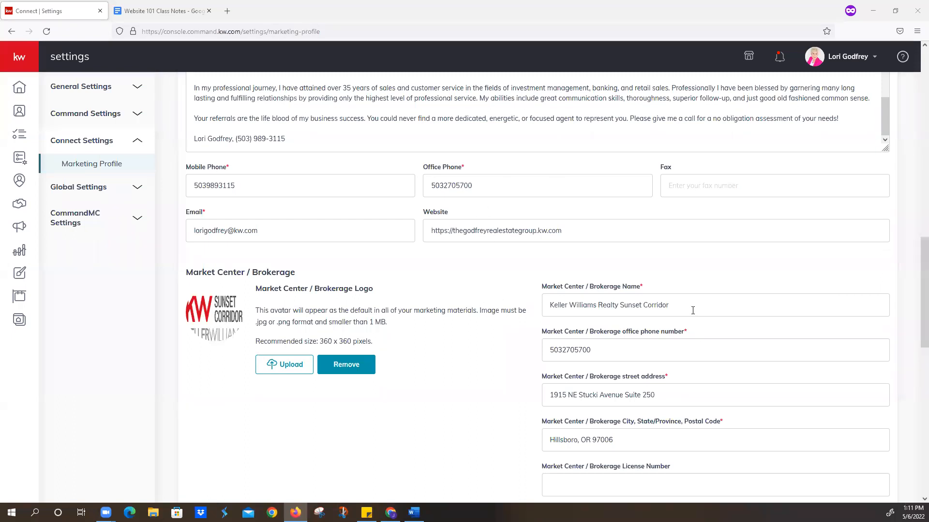
Review the Market Center / Brokerage name, office phone, street address, city line and license number fields.
left_click(675, 303)
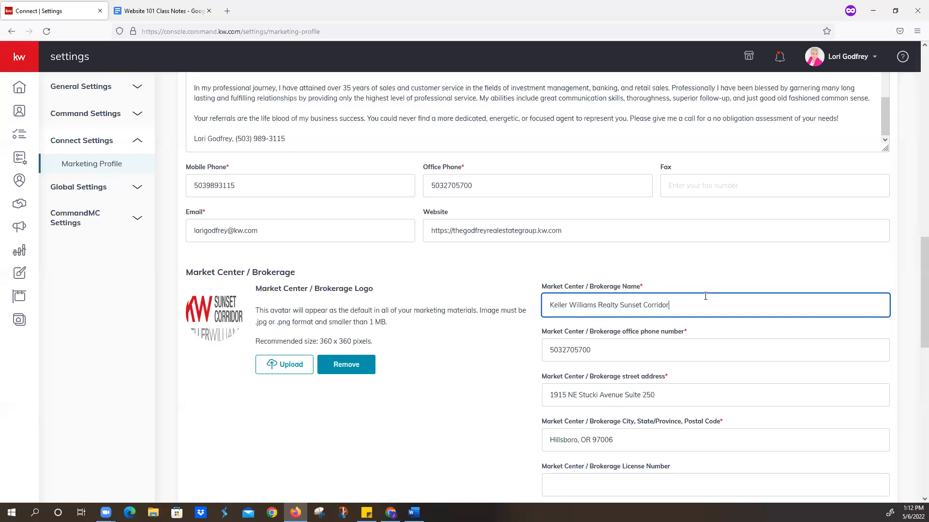
scroll(706, 296, "down", 1)
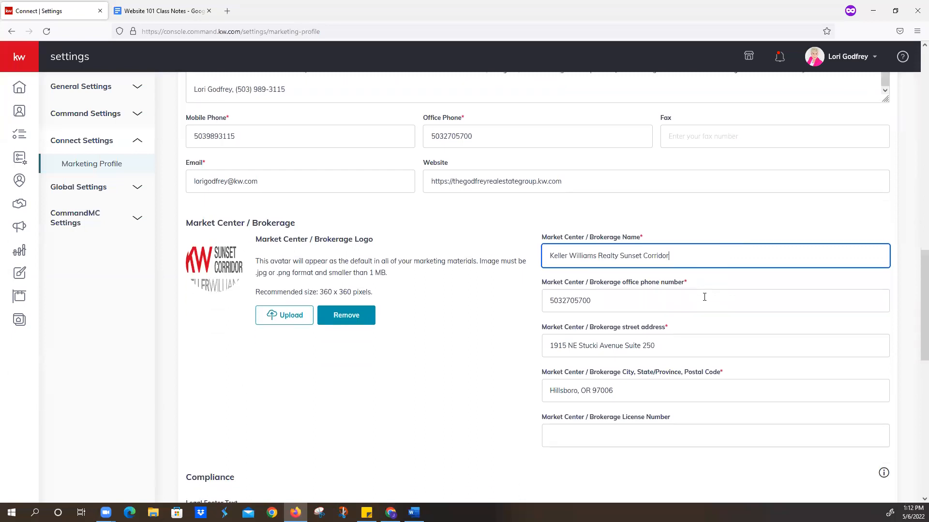
left_click(599, 302)
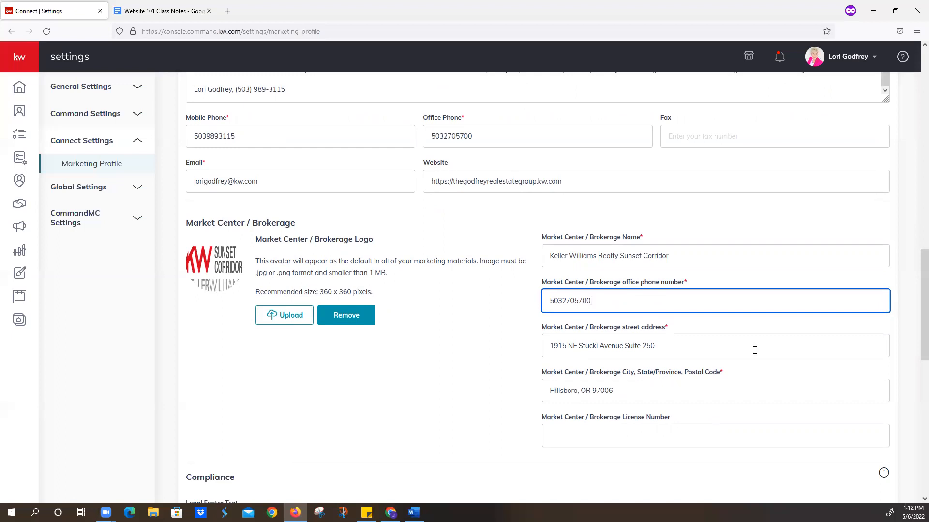
scroll(740, 352, "down", 1)
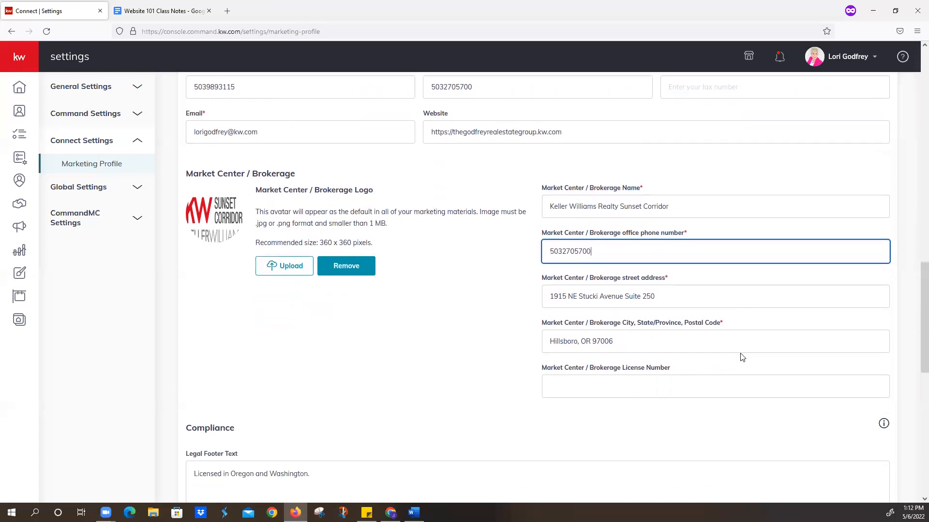
left_click(675, 293)
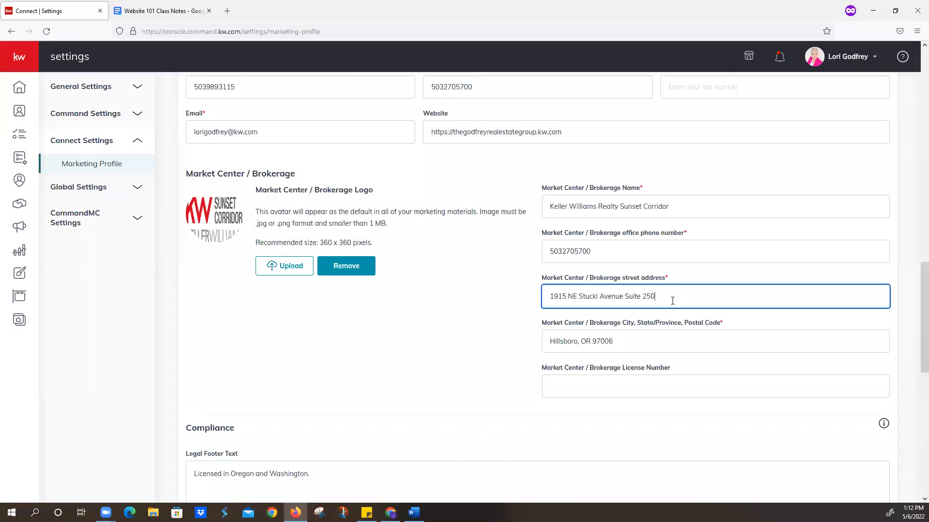
scroll(673, 301, "down", 1)
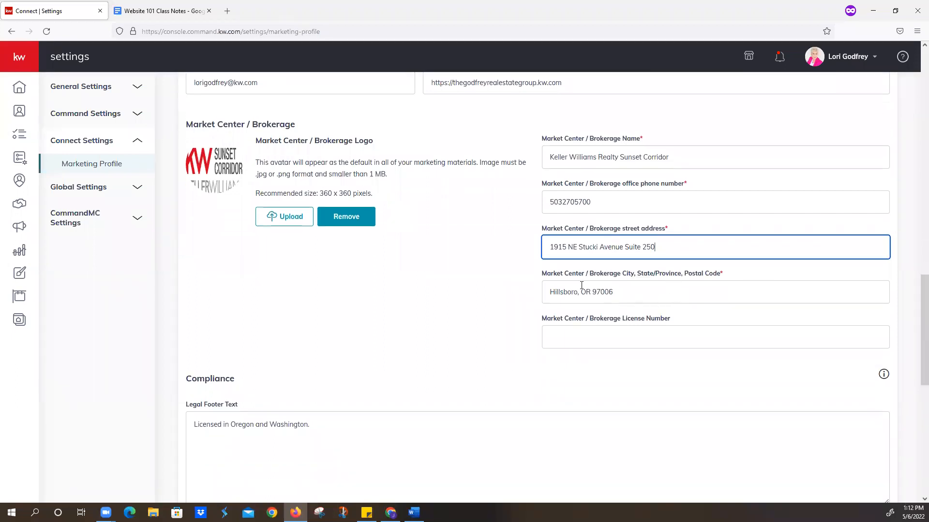
left_click(593, 340)
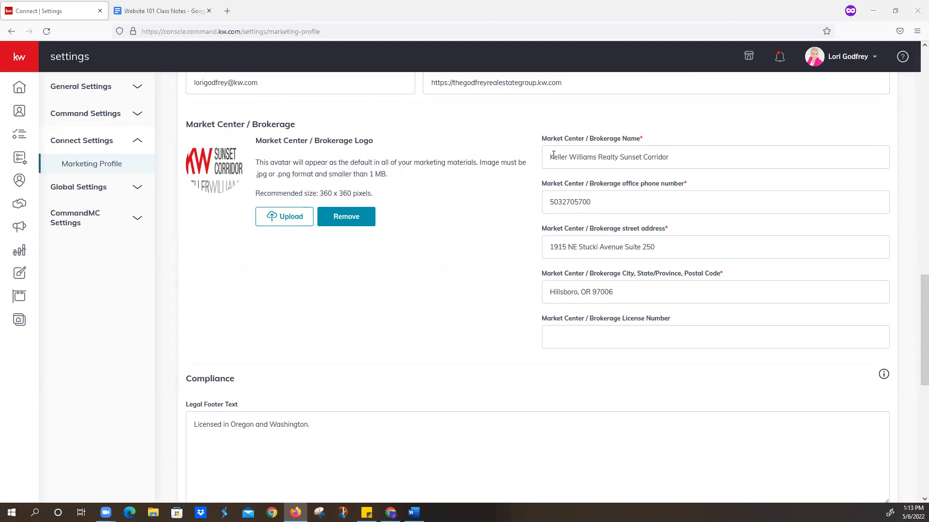
Look over the legal footer text, footer links and images, social profiles and Google Analytics sections.
scroll(325, 324, "down", 5)
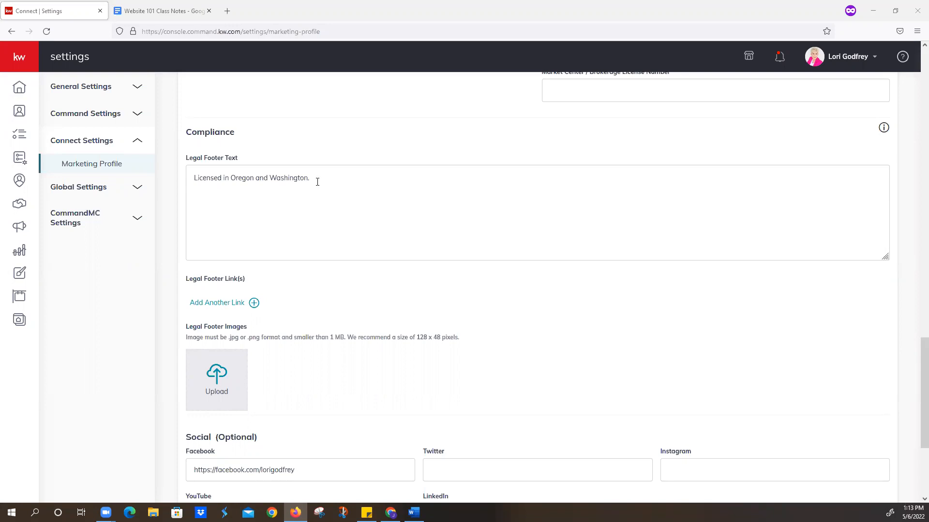
scroll(326, 187, "down", 4)
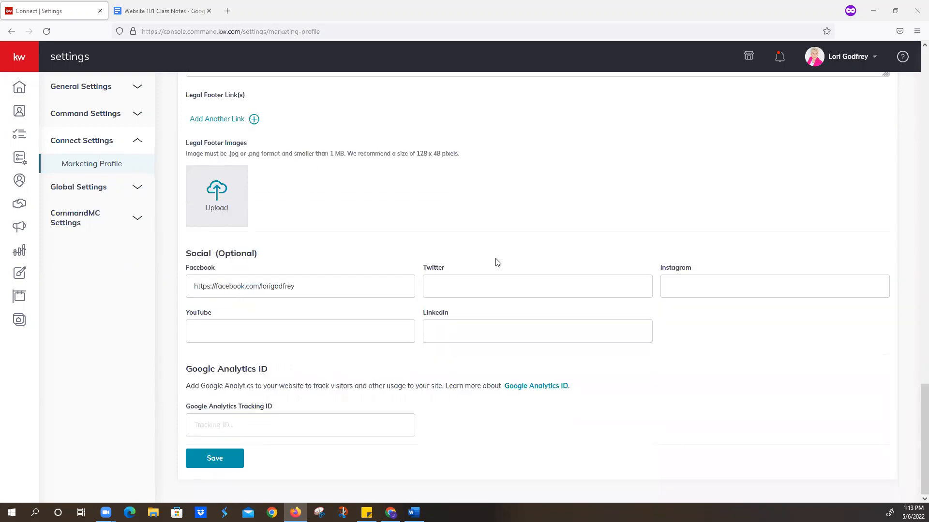
scroll(460, 271, "up", 6)
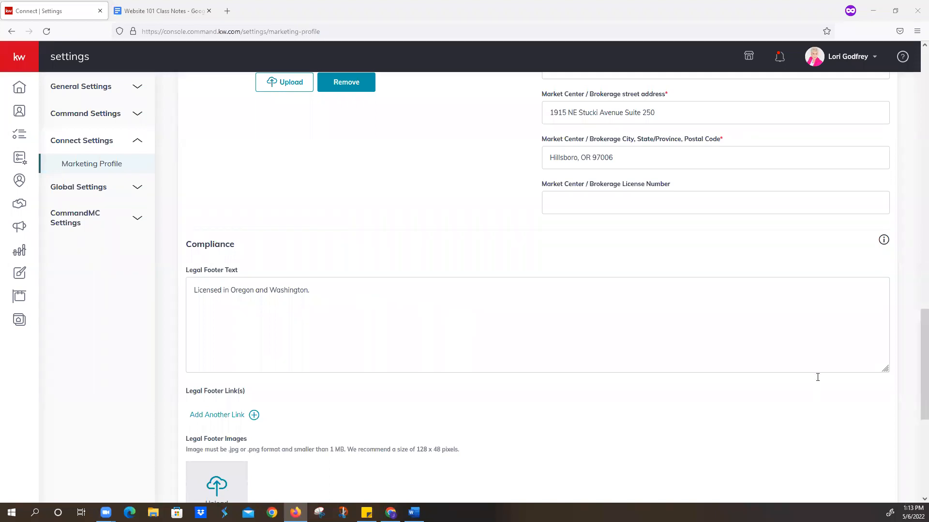
scroll(400, 290, "down", 3)
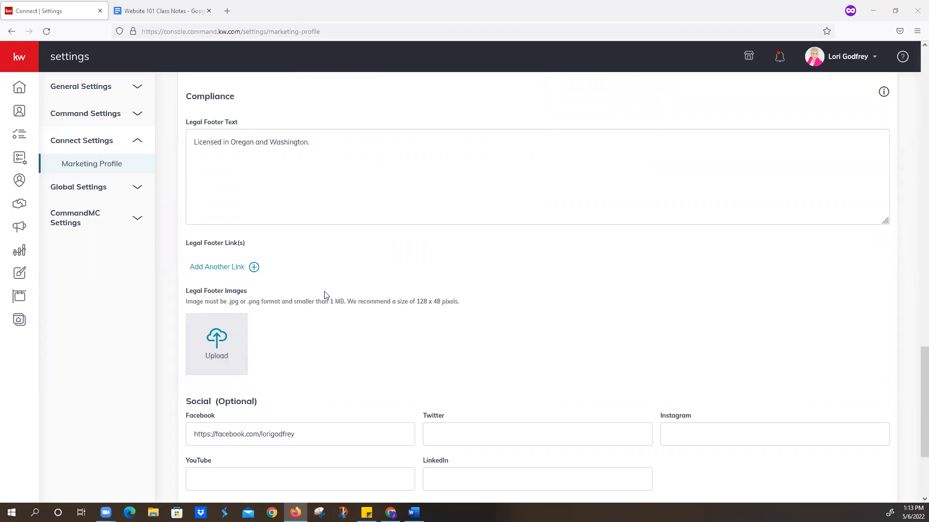
Add two blank legal footer link rows under Compliance and delete both of them.
left_click(254, 268)
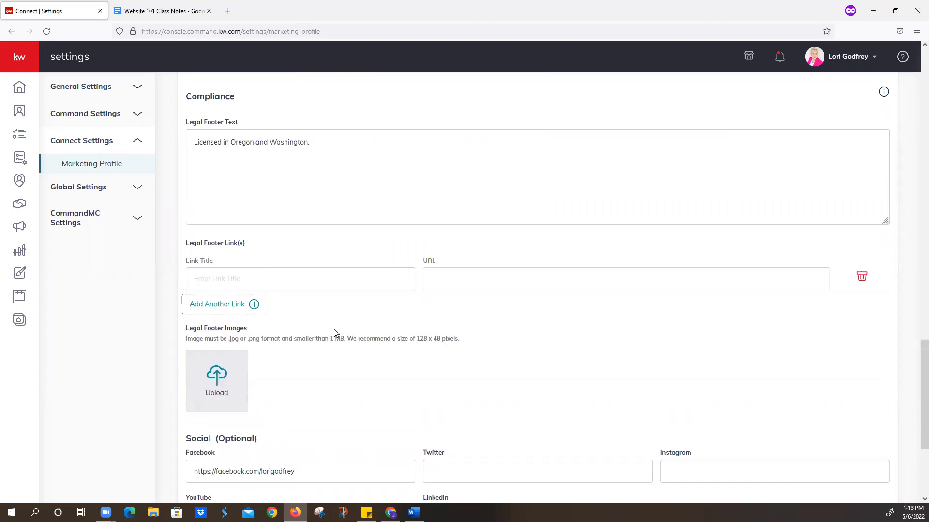
left_click(227, 278)
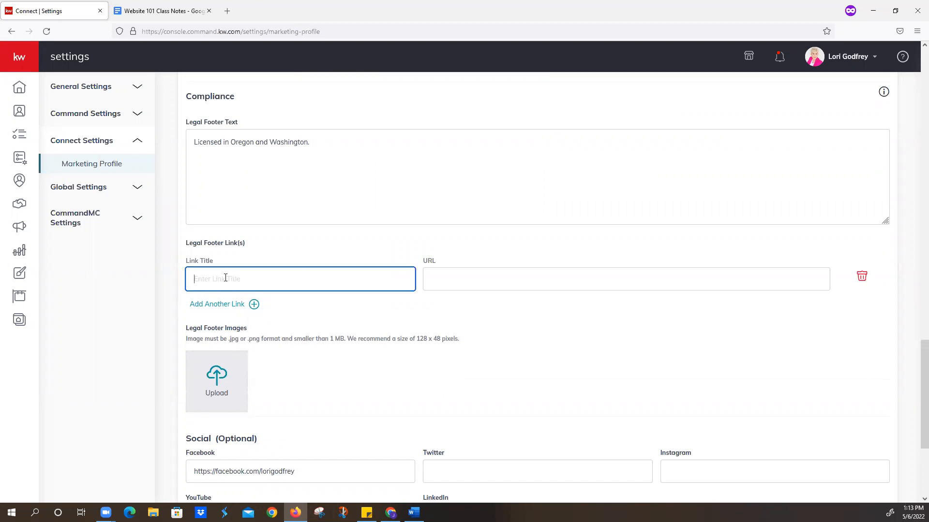
left_click(453, 287)
left_click(382, 312)
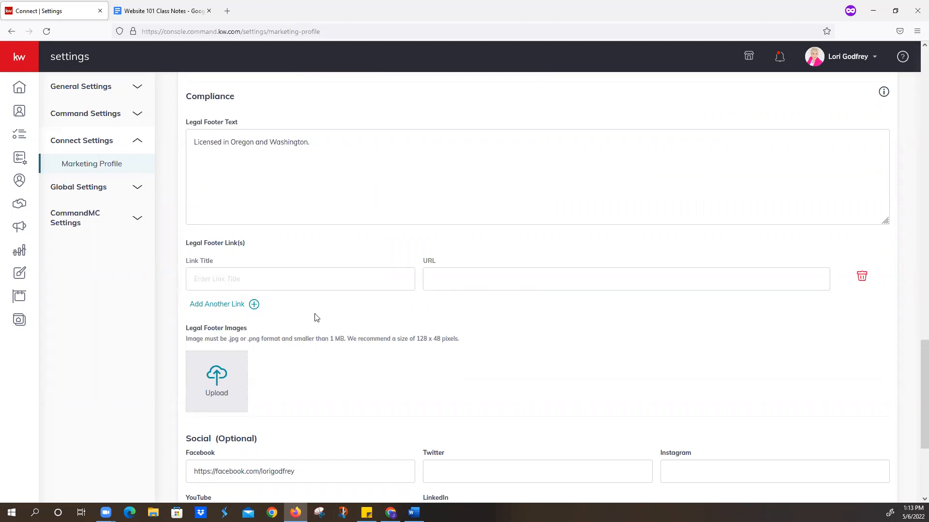
left_click(245, 306)
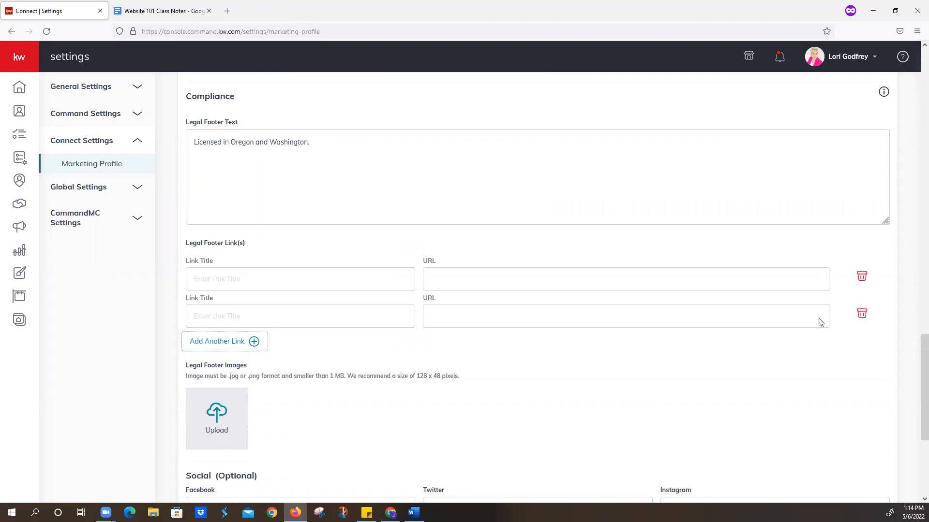
left_click(863, 275)
left_click(862, 276)
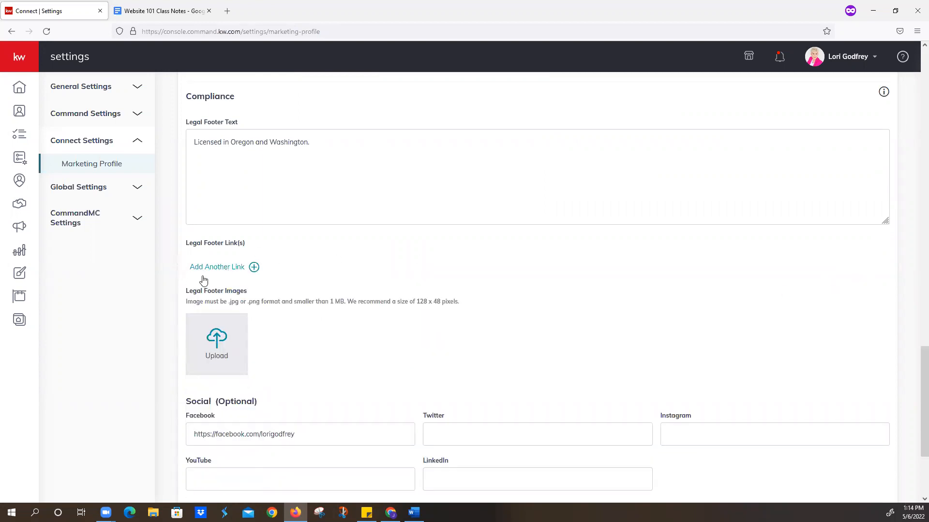
Look through the whole Marketing Profile once more, save it and dismiss the confirmation message.
scroll(320, 279, "down", 3)
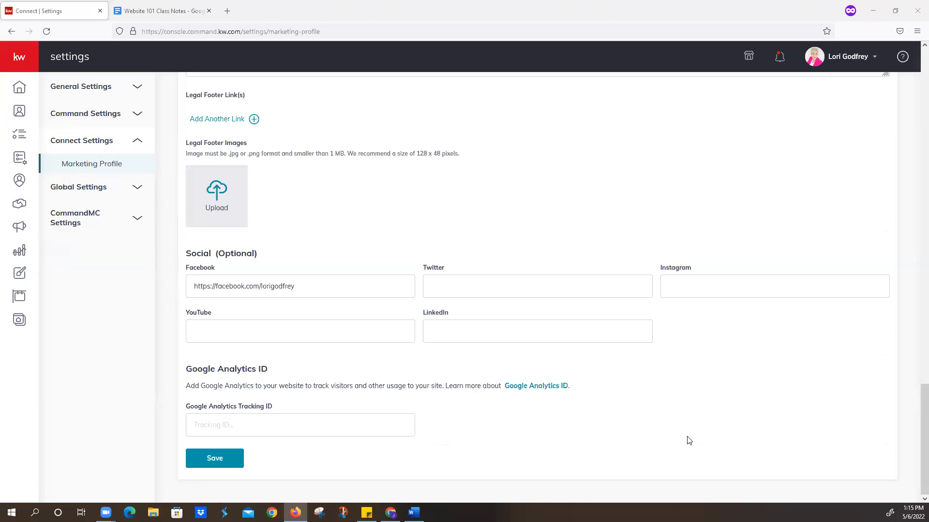
scroll(642, 377, "up", 10)
scroll(626, 381, "down", 10)
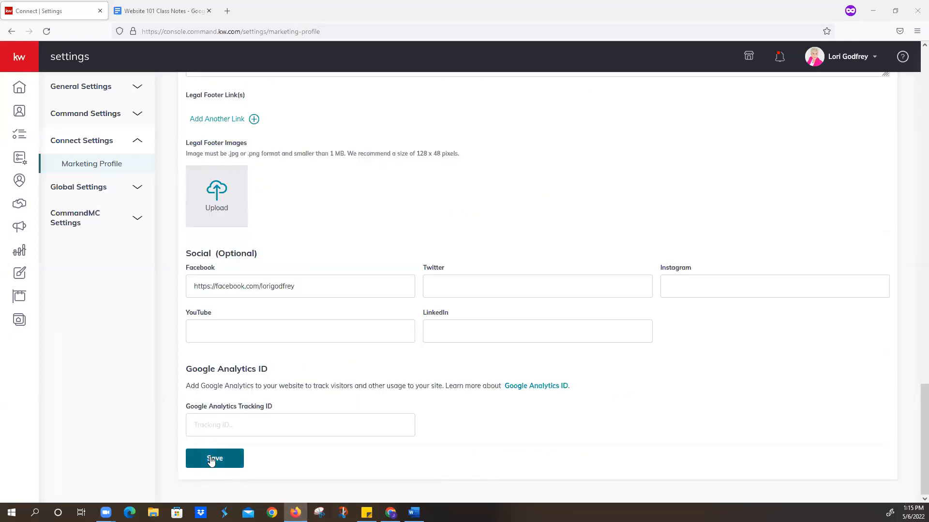
scroll(370, 451, "up", 8)
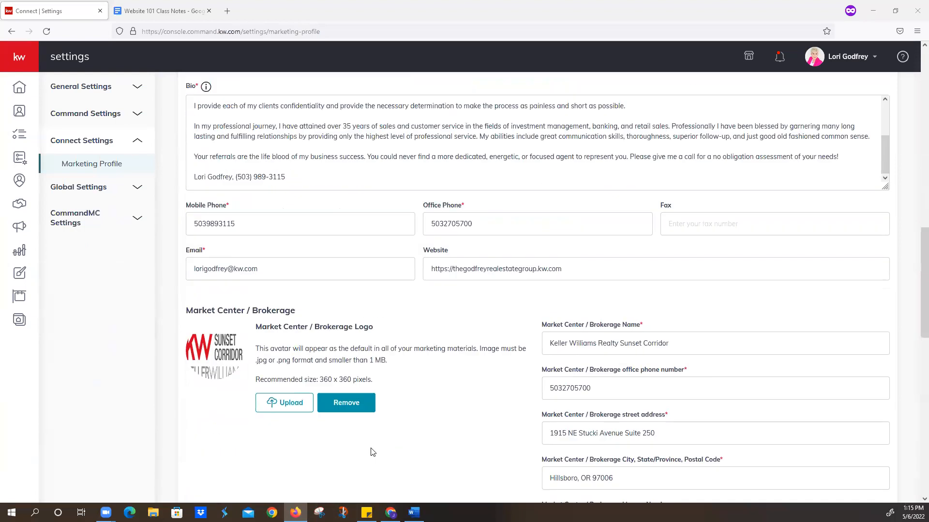
scroll(372, 452, "up", 12)
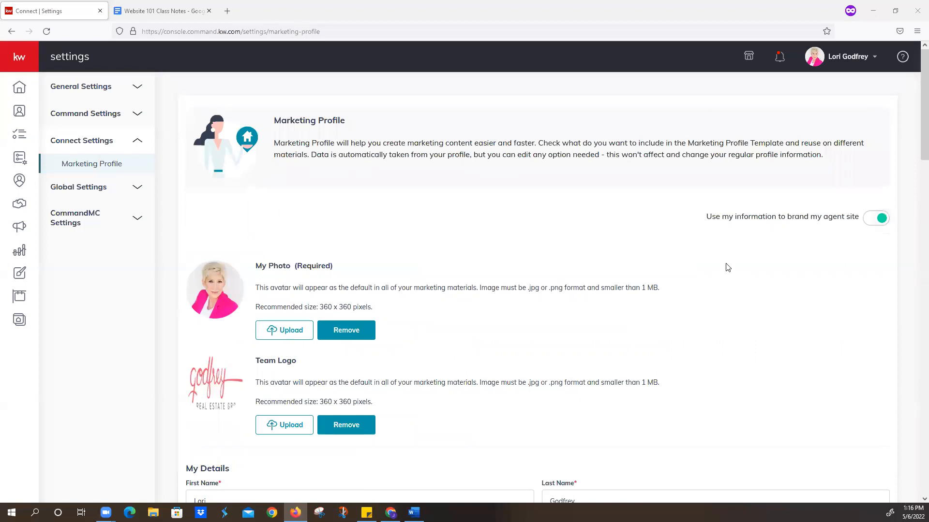
scroll(345, 382, "down", 20)
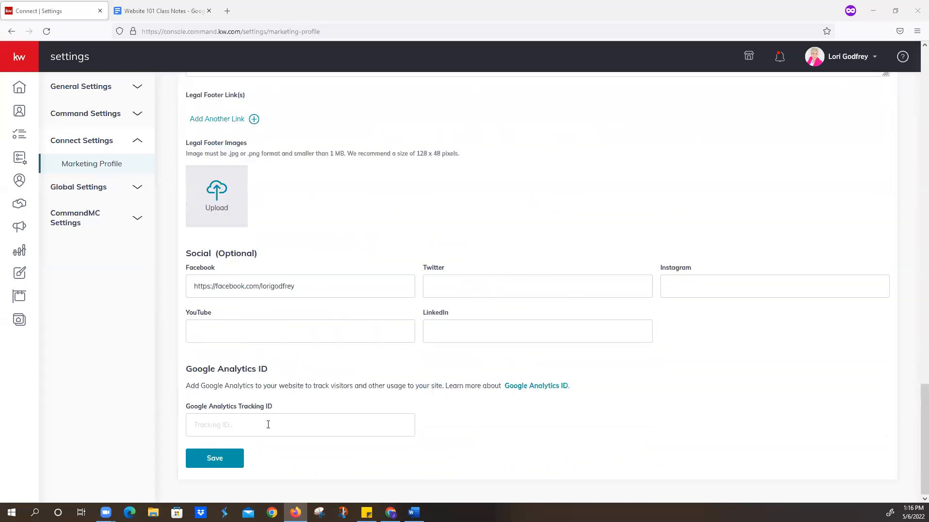
left_click(212, 464)
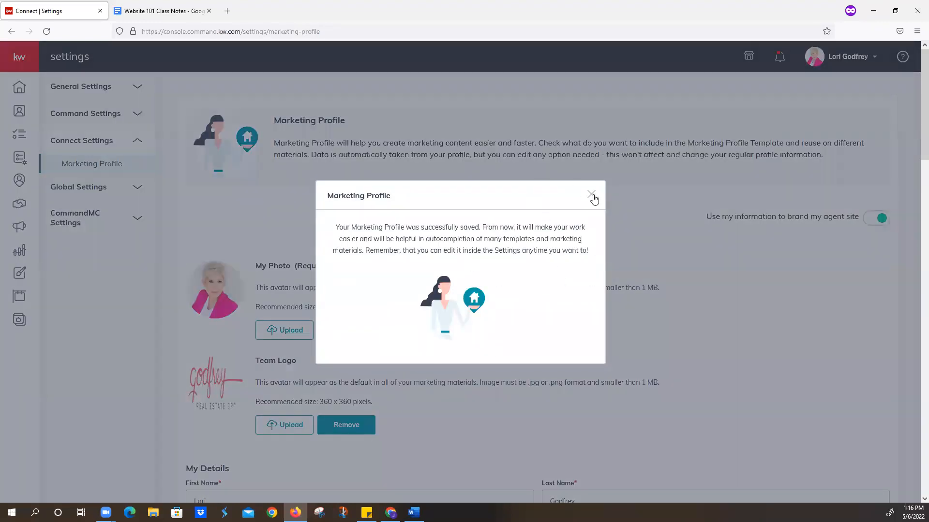
left_click(589, 195)
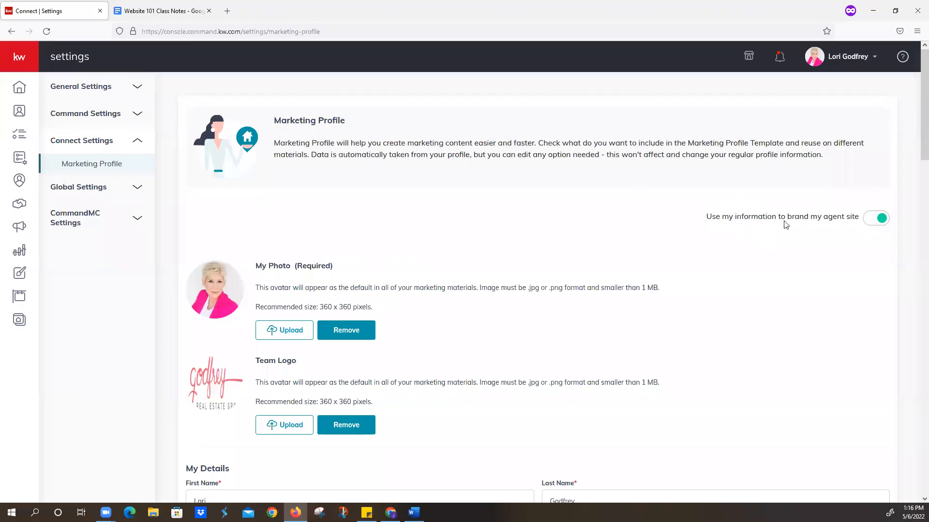
Switch "Use my information to brand my agent site" off and back on, acknowledging the compliance reminder and dismissing the messages.
left_click(881, 221)
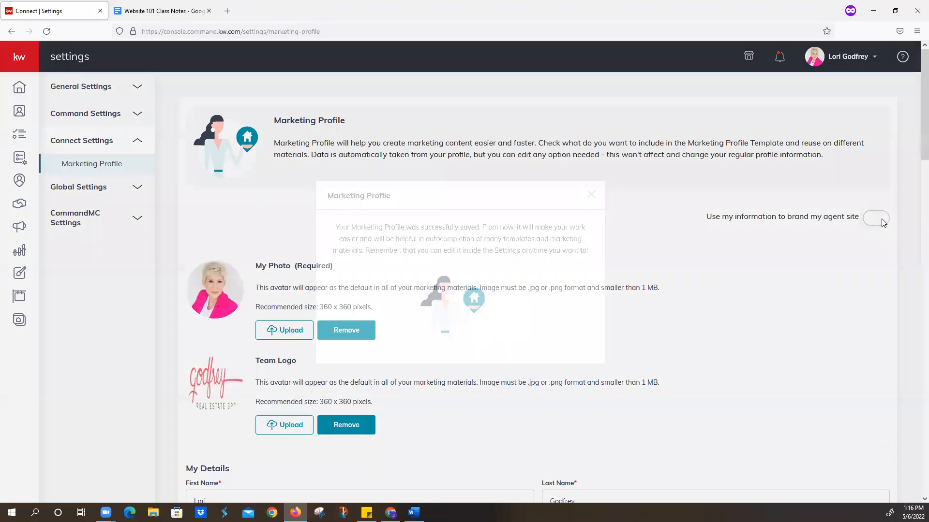
left_click(589, 197)
left_click(870, 222)
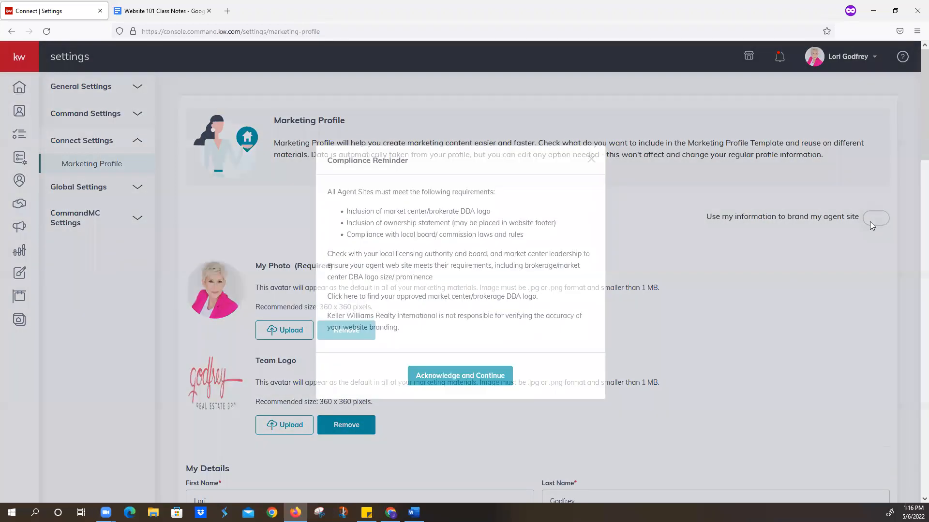
left_click(502, 376)
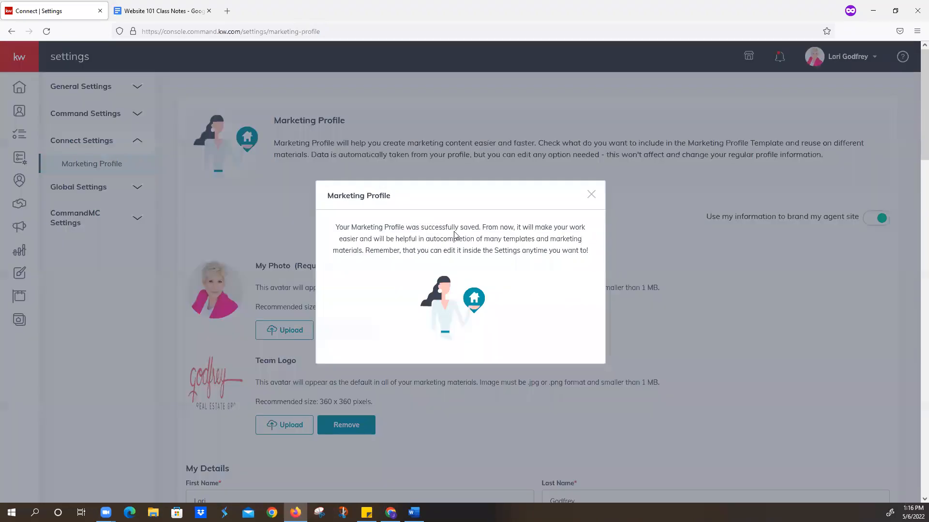
left_click(591, 196)
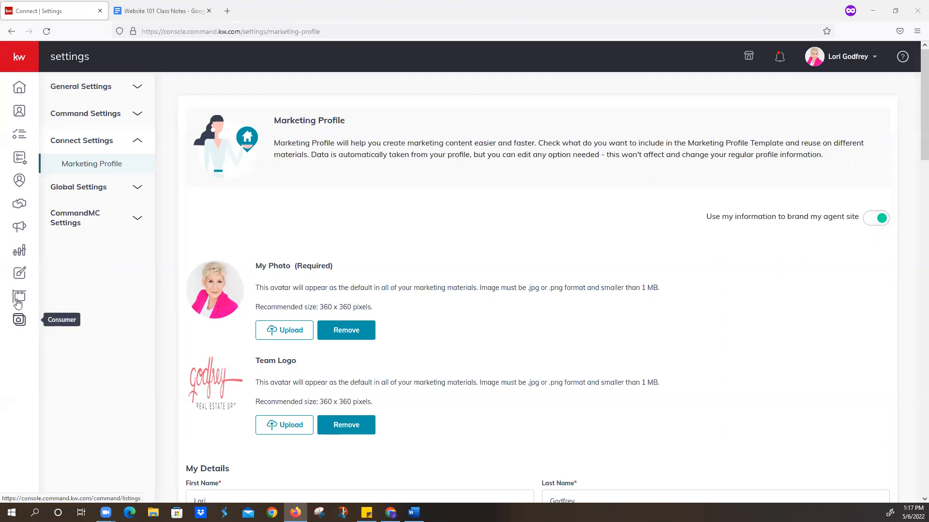
Expand the main navigation and open the Consumer area with the agent site pages.
left_click(20, 58)
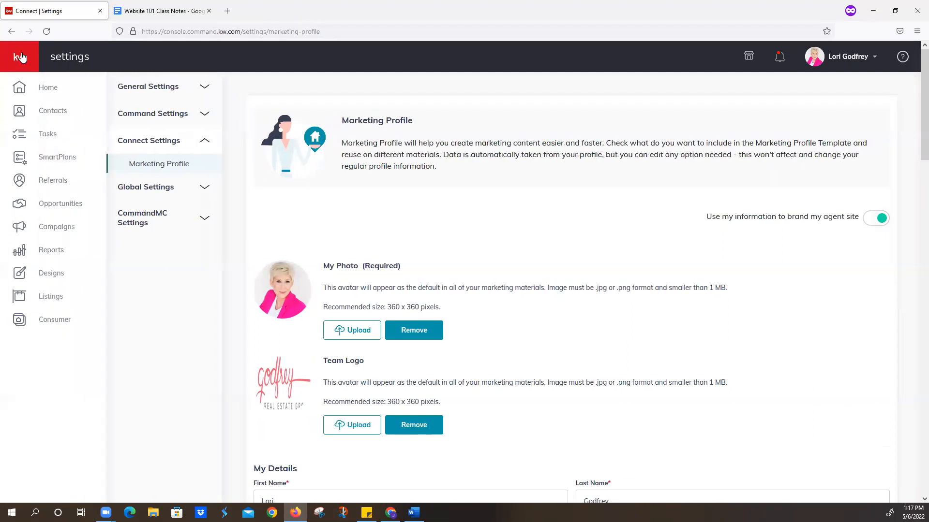
left_click(20, 325)
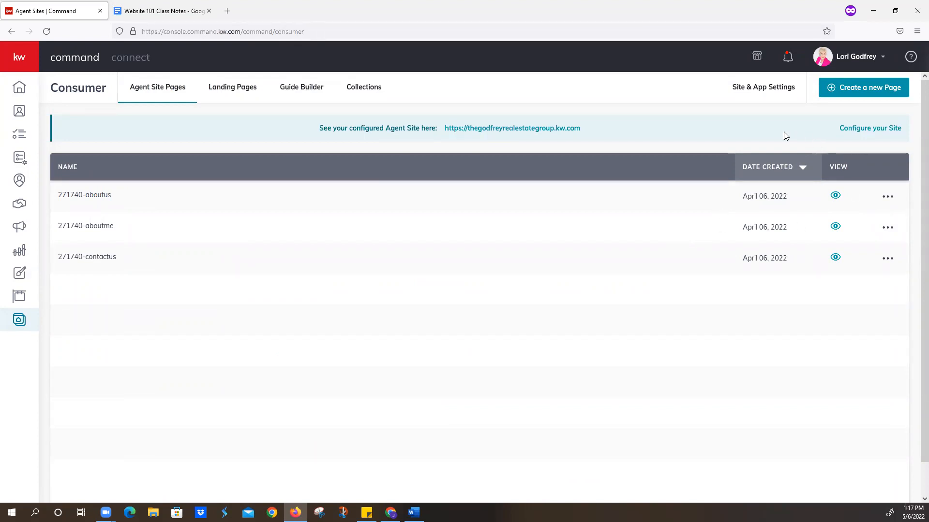
Open Site & App Settings, choose the Agent Site Kelle Guide, confirm leaving the page and get the guide started.
left_click(772, 92)
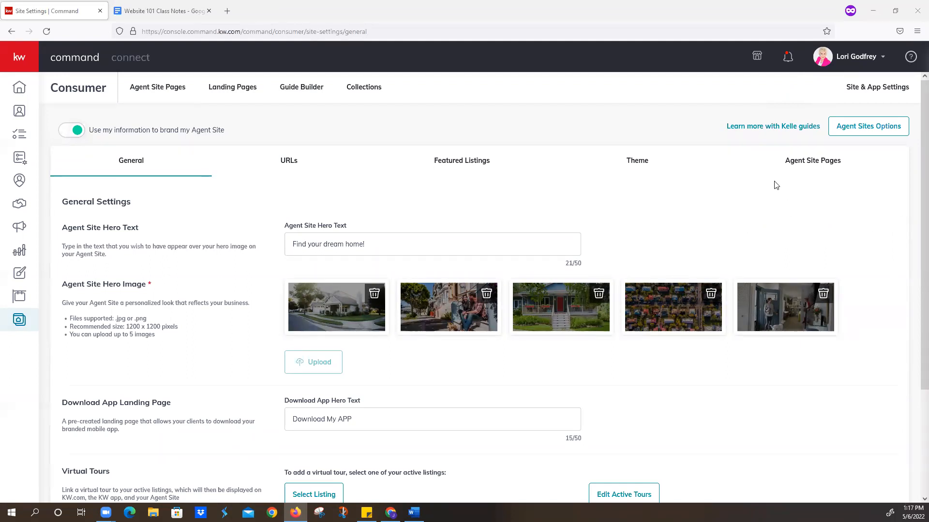
left_click(765, 130)
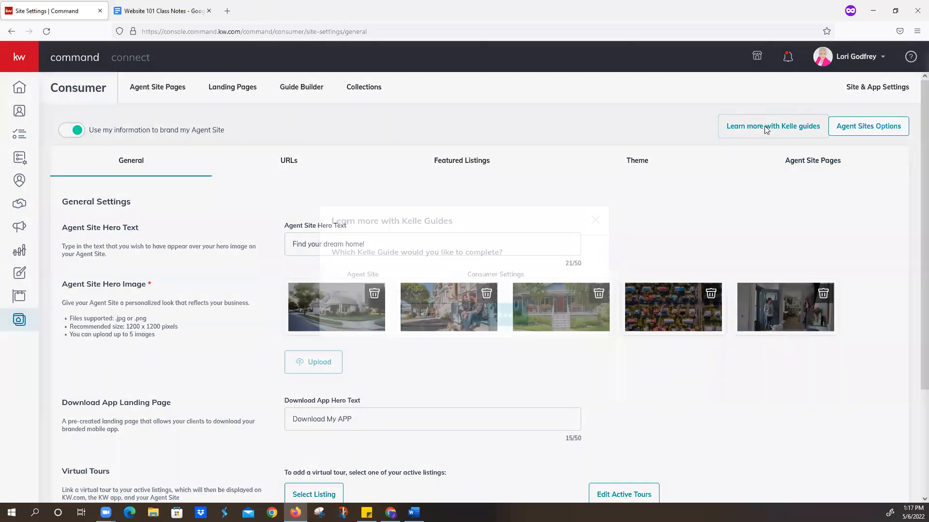
left_click(337, 274)
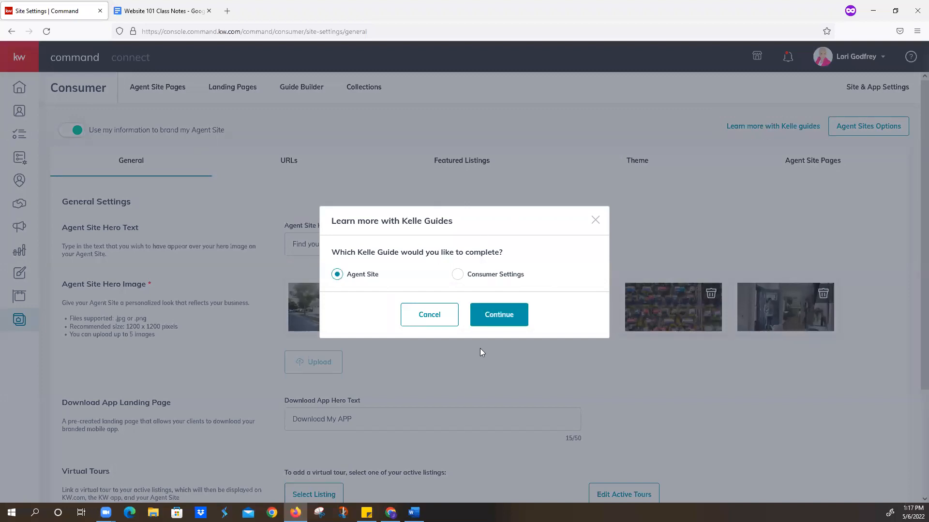
left_click(511, 316)
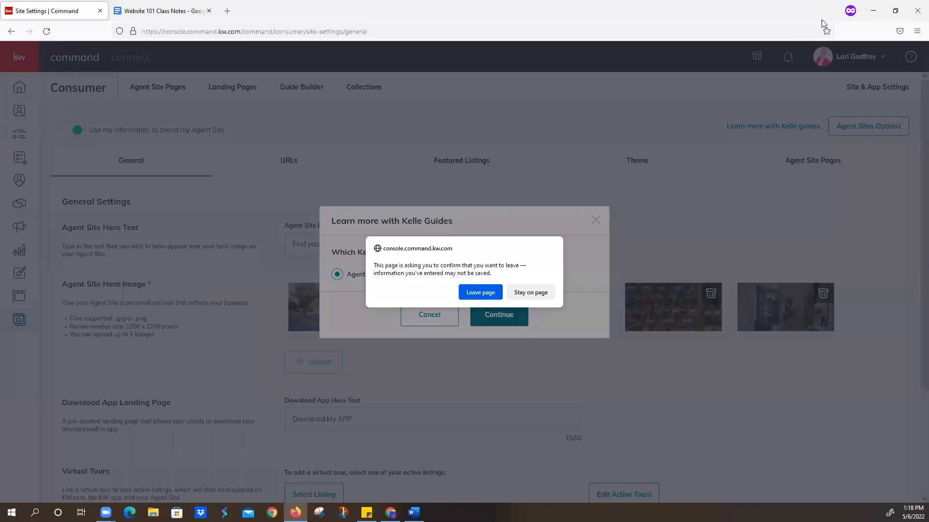
left_click(481, 293)
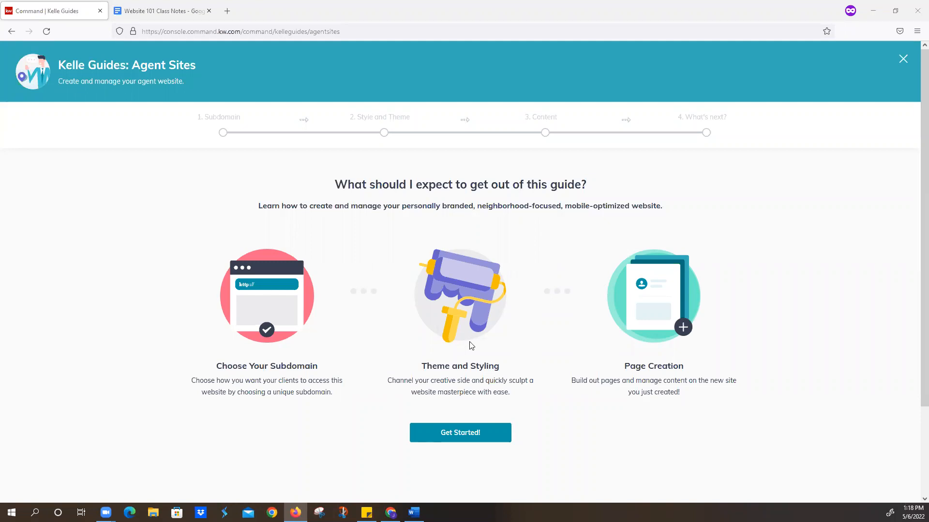
scroll(452, 484, "down", 2)
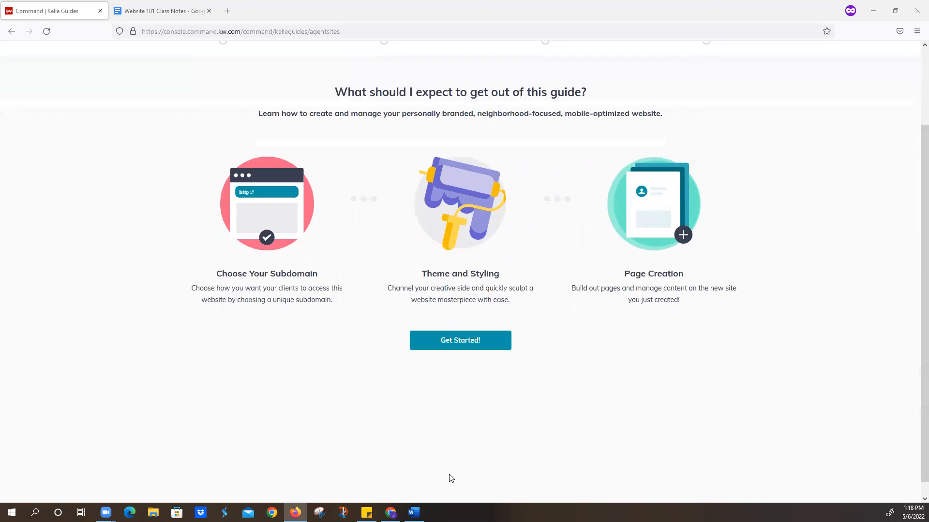
left_click(465, 331)
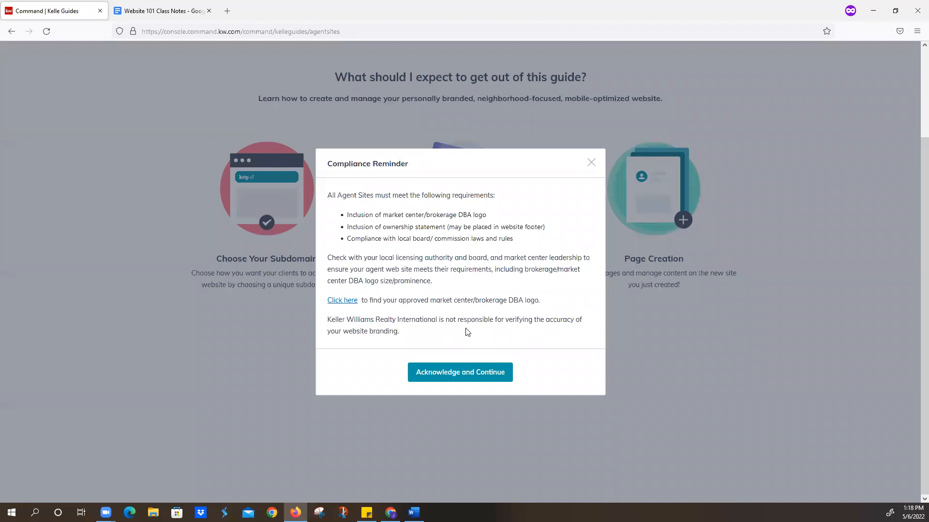
Follow the compliance reminder's approved logo link, search the market center logos for 875, preview its logo and close the preview.
left_click(345, 305)
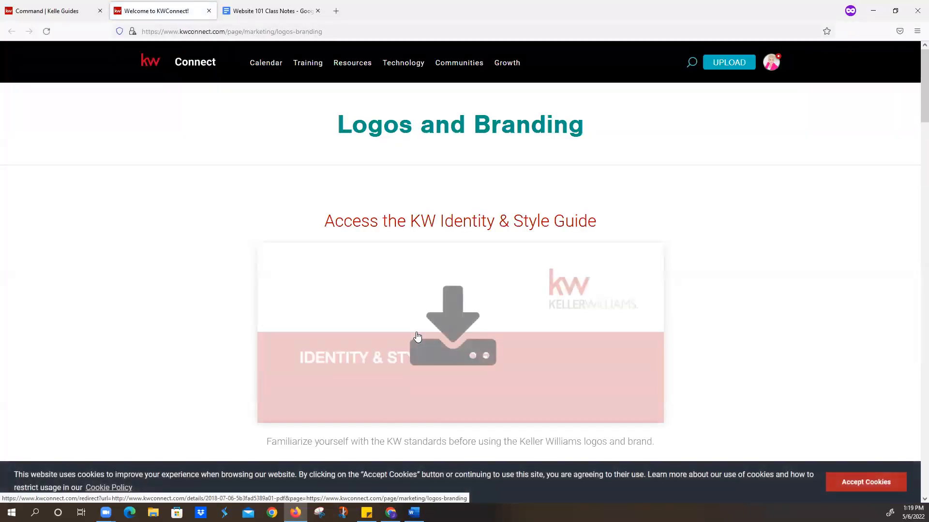
scroll(426, 339, "down", 12)
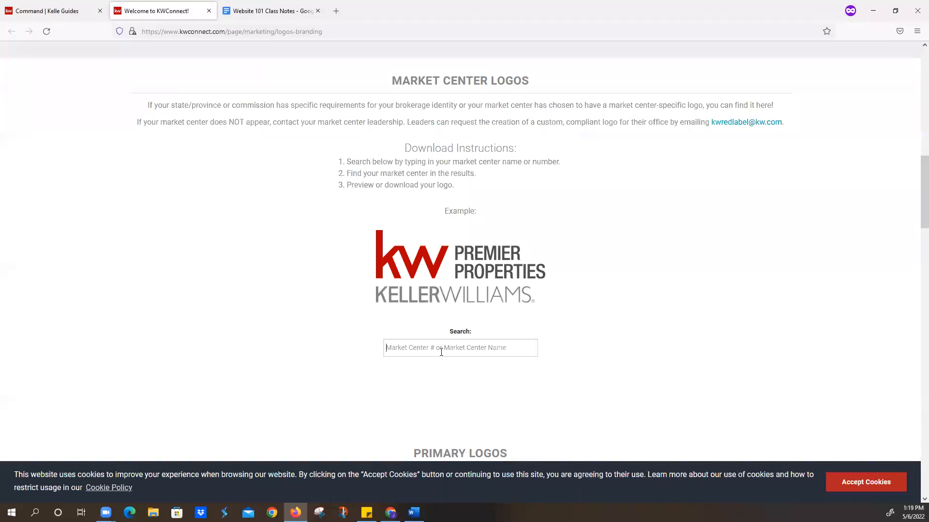
type("875")
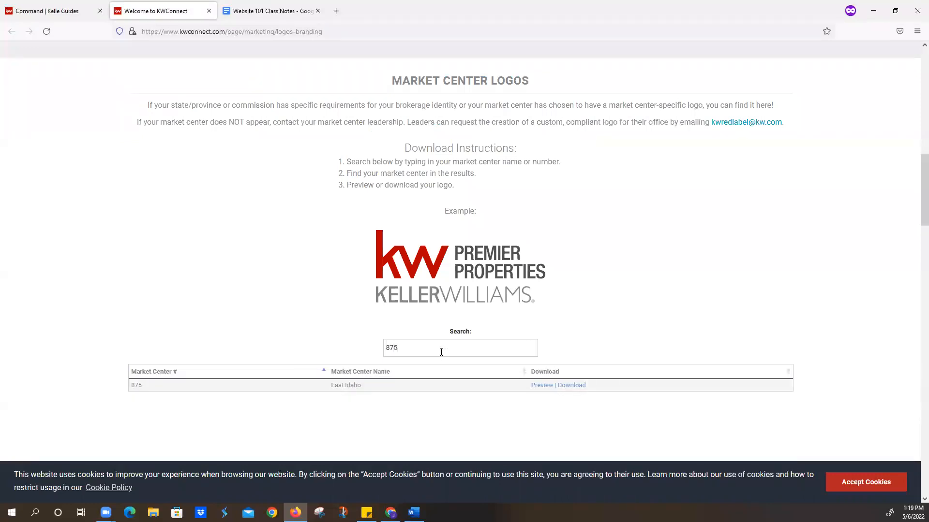
left_click(543, 388)
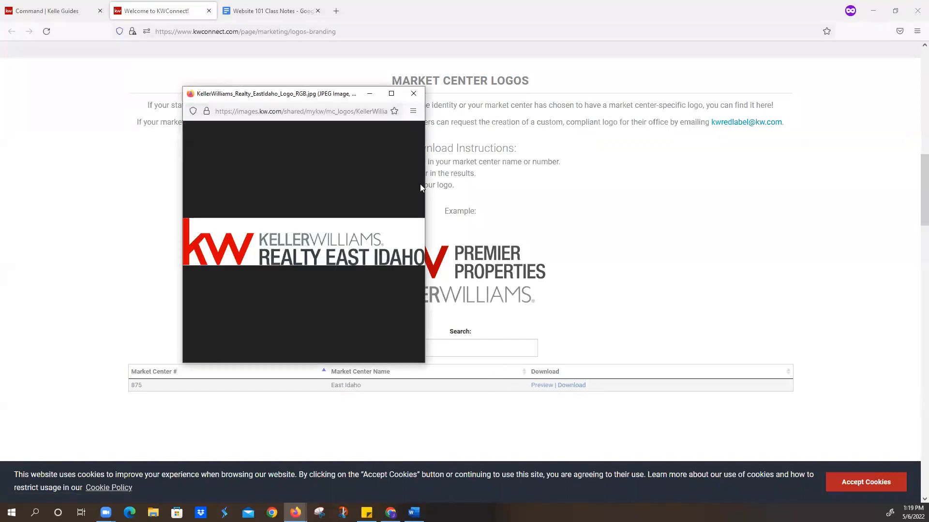
left_click(413, 94)
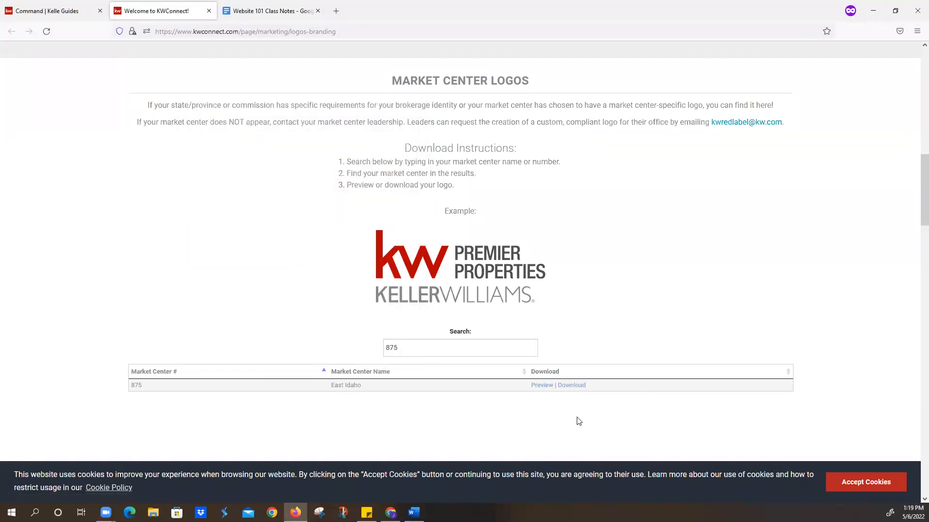
Return to the Kelle Guide and acknowledge the compliance reminder to reach the subdomain stage.
left_click(76, 15)
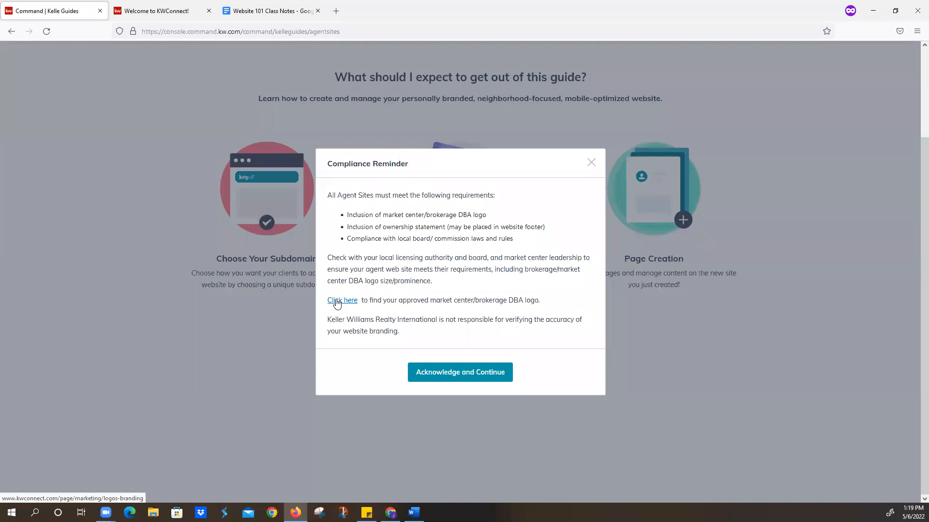
left_click(451, 375)
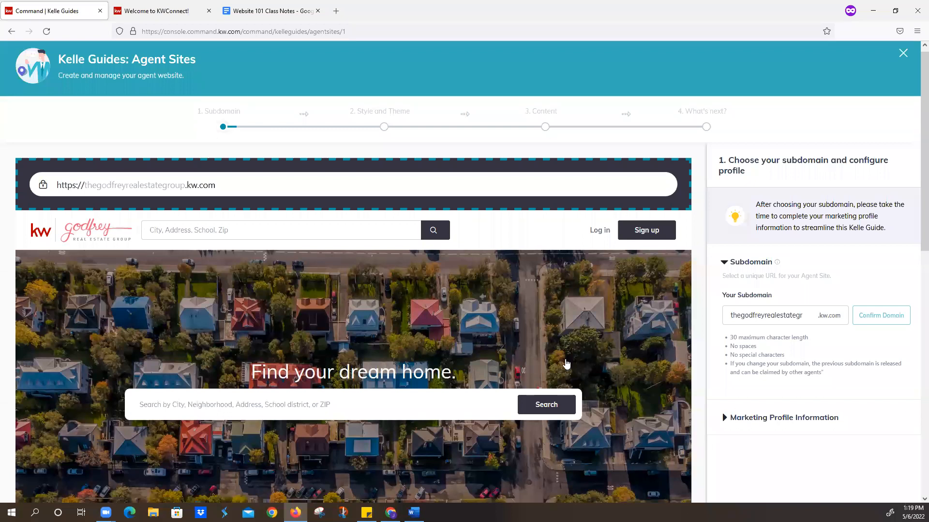
scroll(564, 364, "down", 1)
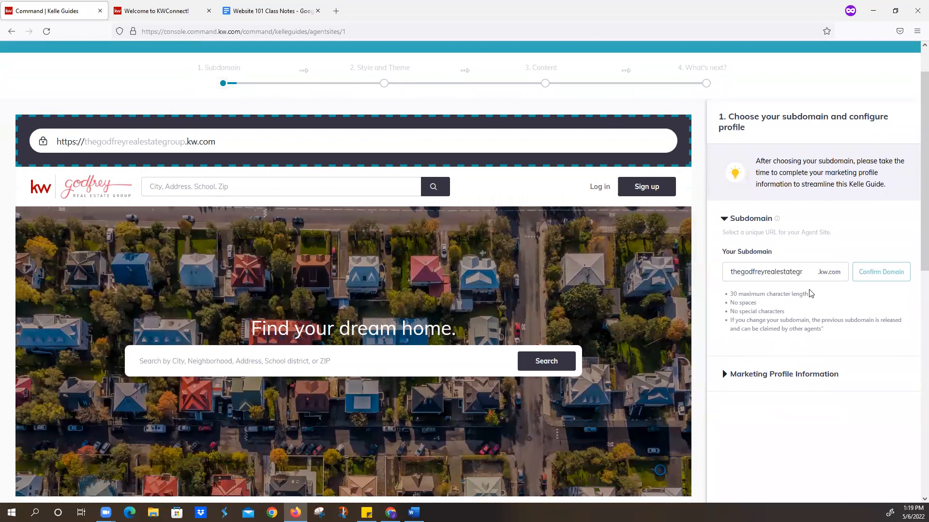
Check the full subdomain entry from its beginning to its end without changing it.
left_click(803, 271)
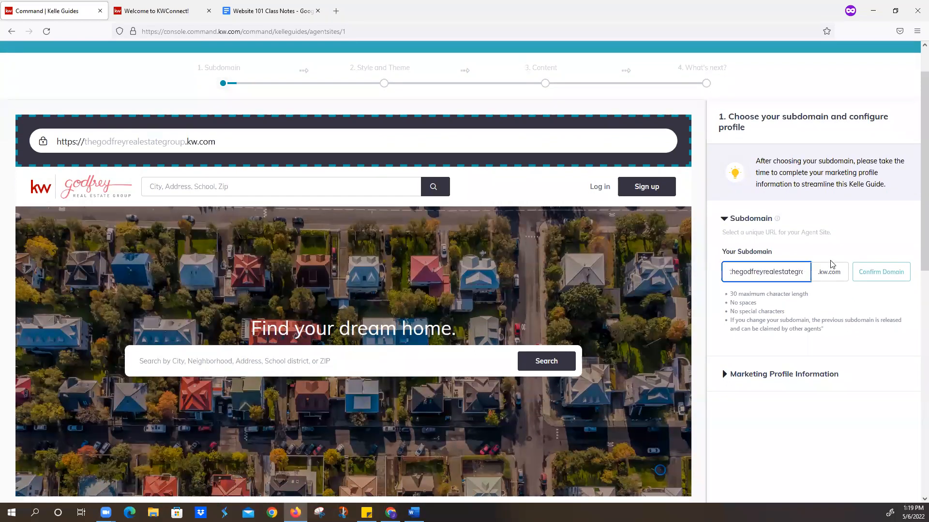
key("Right")
key("Right")
key("Right")
key("Home")
key("End")
scroll(777, 311, "down", 3)
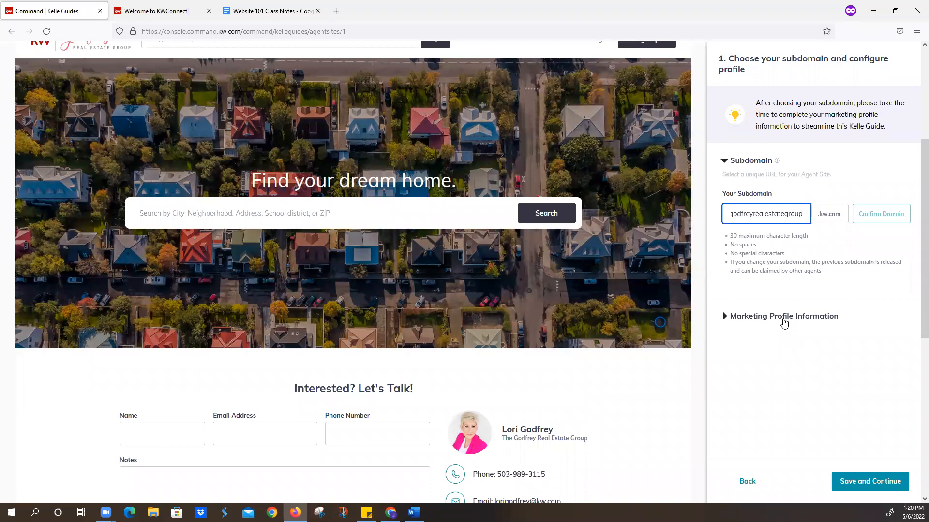
Expand Marketing Profile Information and review its basic information, compliance fields, imagery, social media links and KW App Link.
left_click(774, 316)
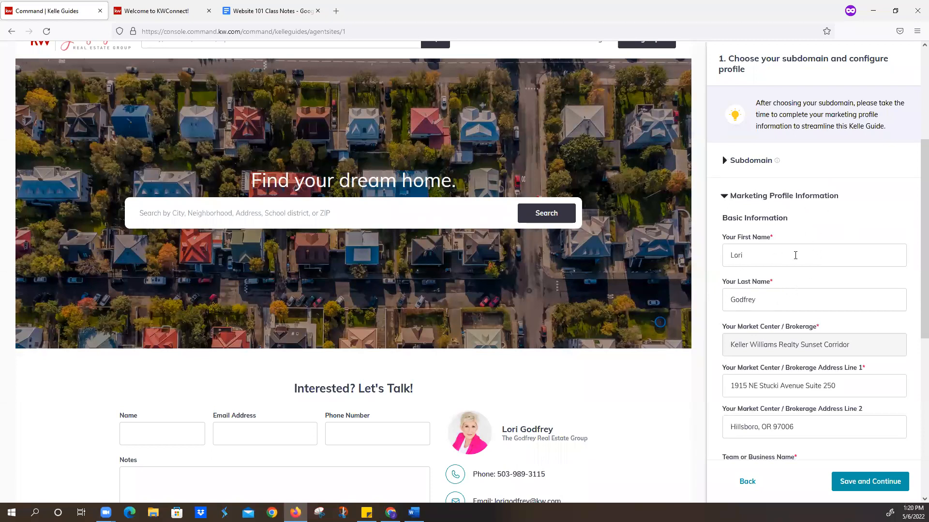
scroll(853, 334, "down", 6)
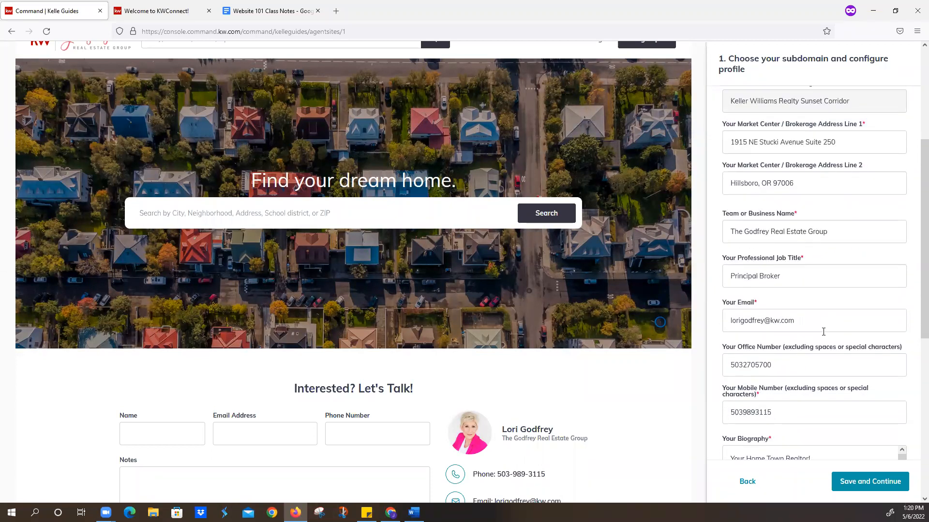
scroll(824, 335, "down", 7)
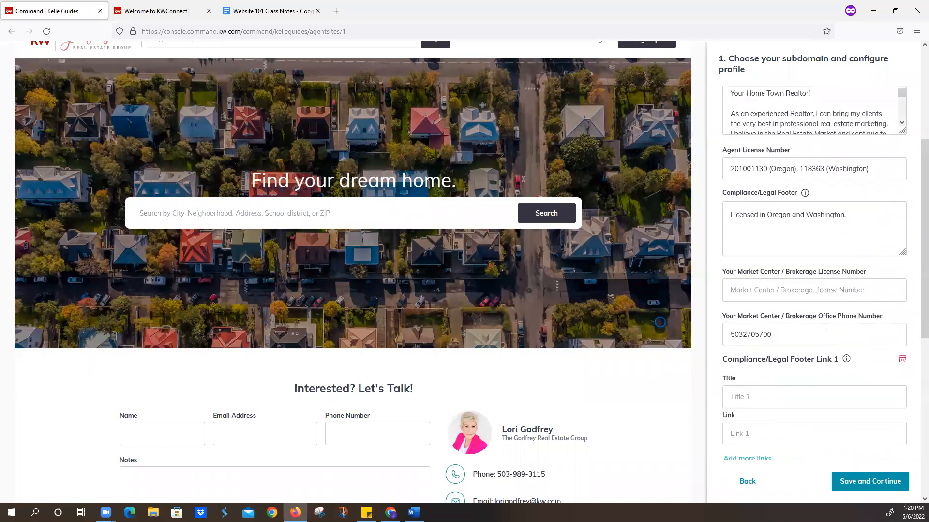
scroll(822, 334, "down", 3)
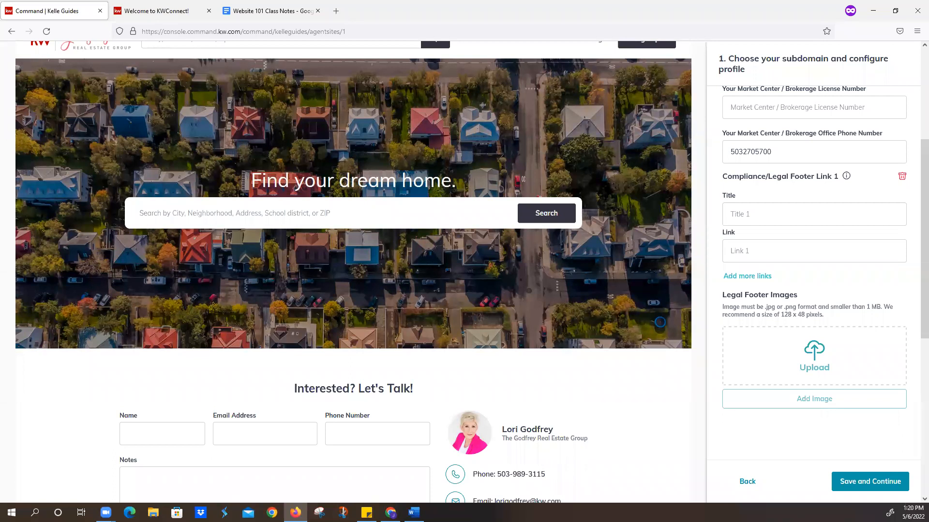
scroll(836, 269, "down", 1)
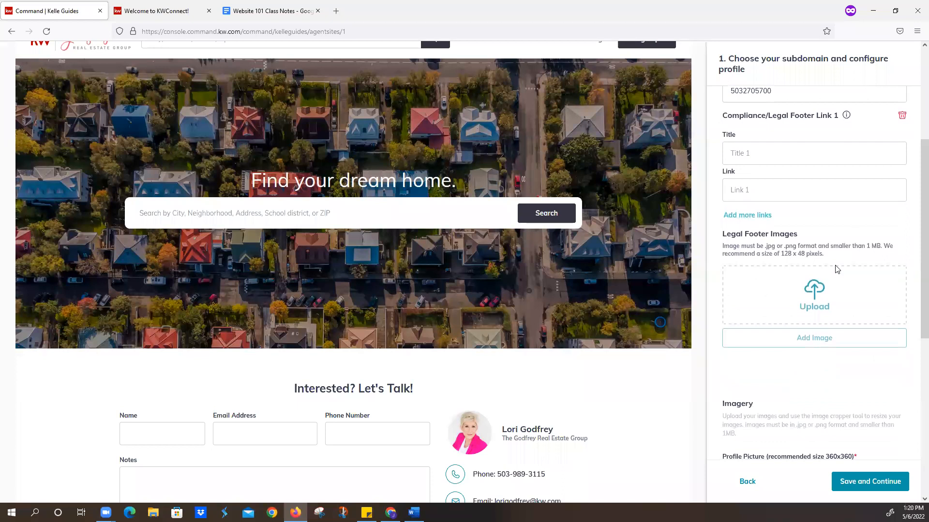
scroll(837, 269, "down", 3)
scroll(829, 320, "down", 1)
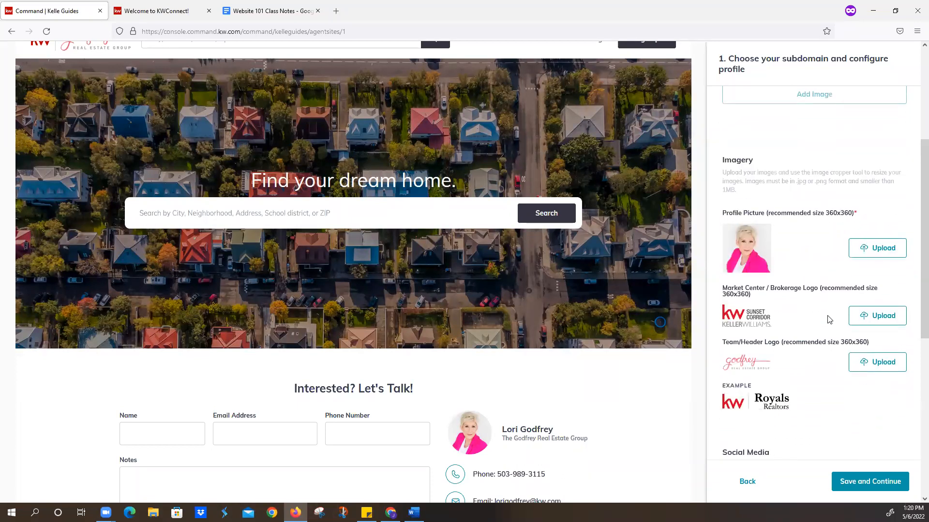
scroll(796, 355, "down", 3)
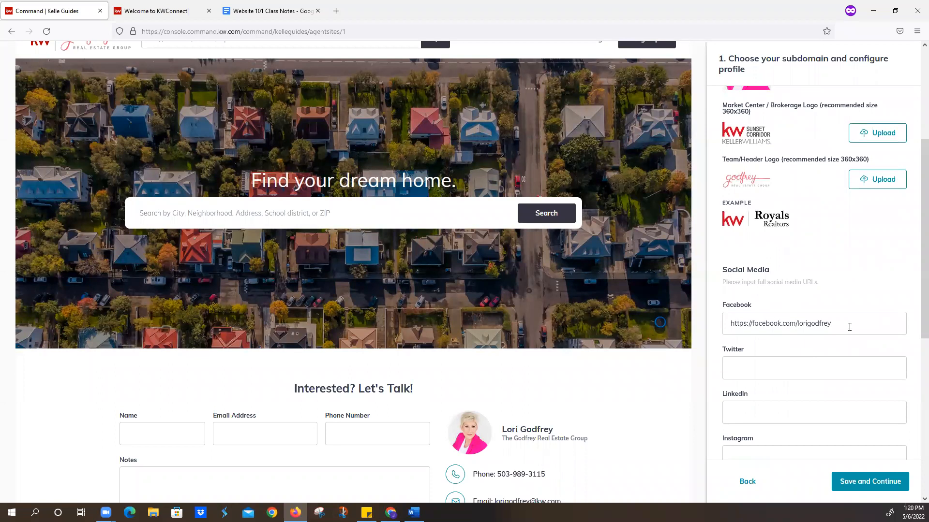
scroll(847, 327, "down", 2)
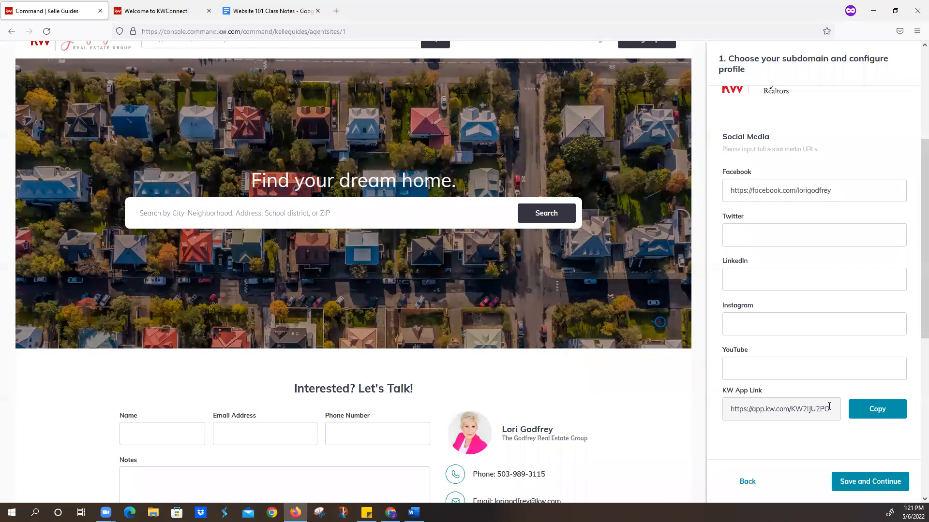
scroll(702, 418, "down", 3)
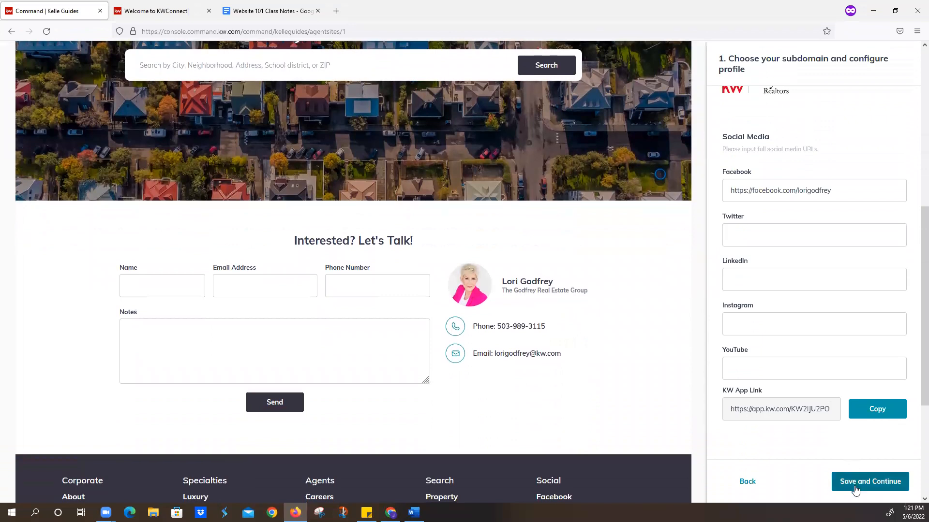
Save the subdomain and profile stage and continue to Style and Theme, checking the page preview down to its footer.
left_click(857, 483)
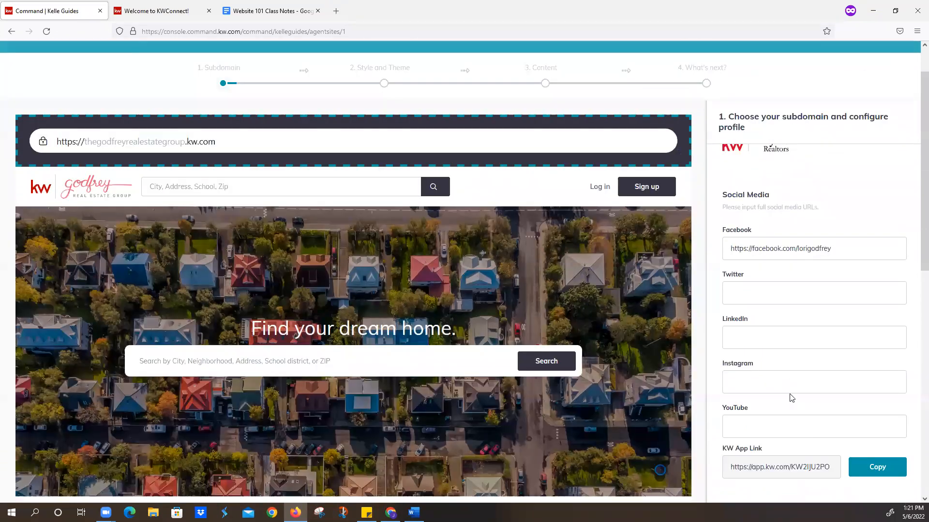
scroll(856, 456, "down", 10)
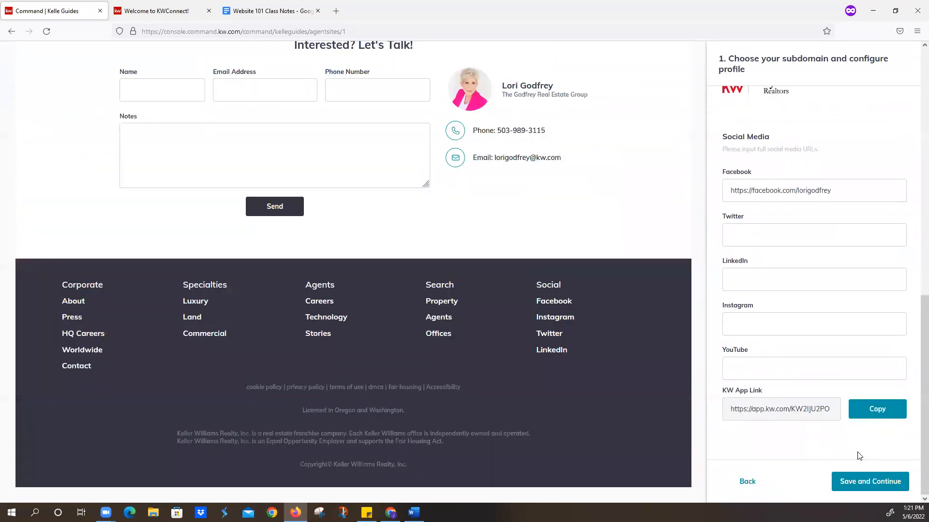
left_click(866, 488)
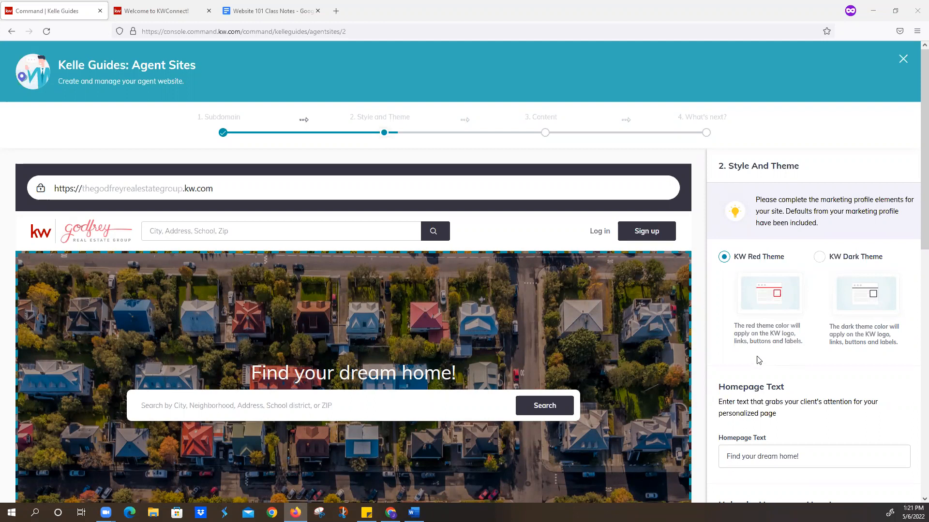
Try a "List with" slogan ending in an agent's first name as the Homepage Text, and clear the field completely.
scroll(784, 353, "down", 3)
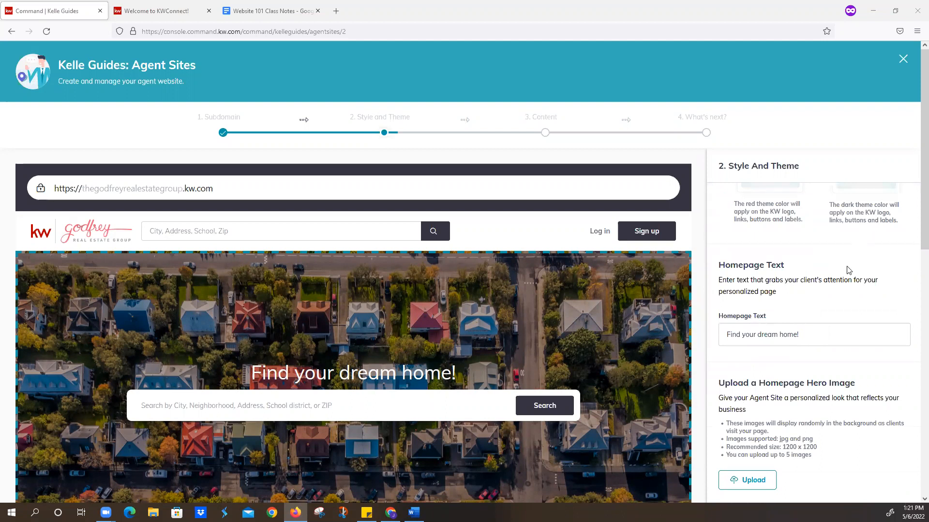
scroll(846, 269, "down", 2)
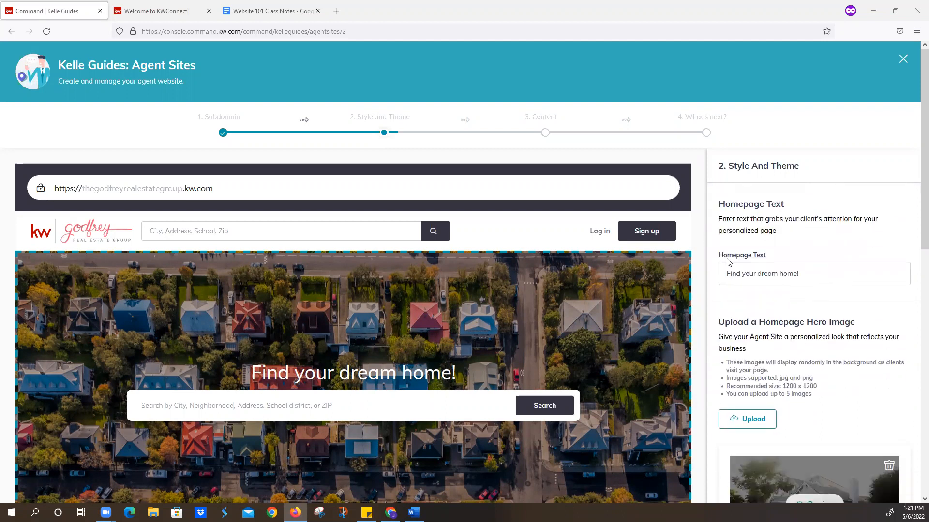
scroll(484, 300, "down", 3)
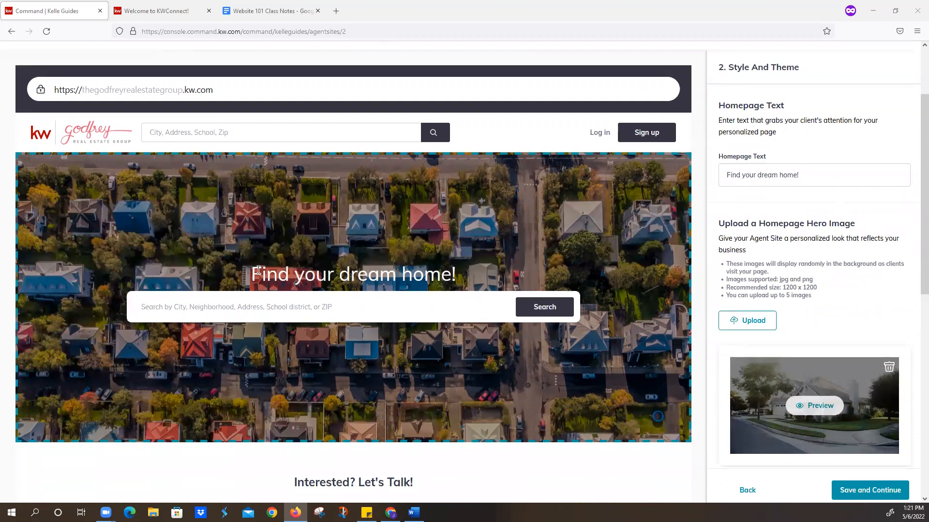
left_click_drag(801, 175, 688, 165)
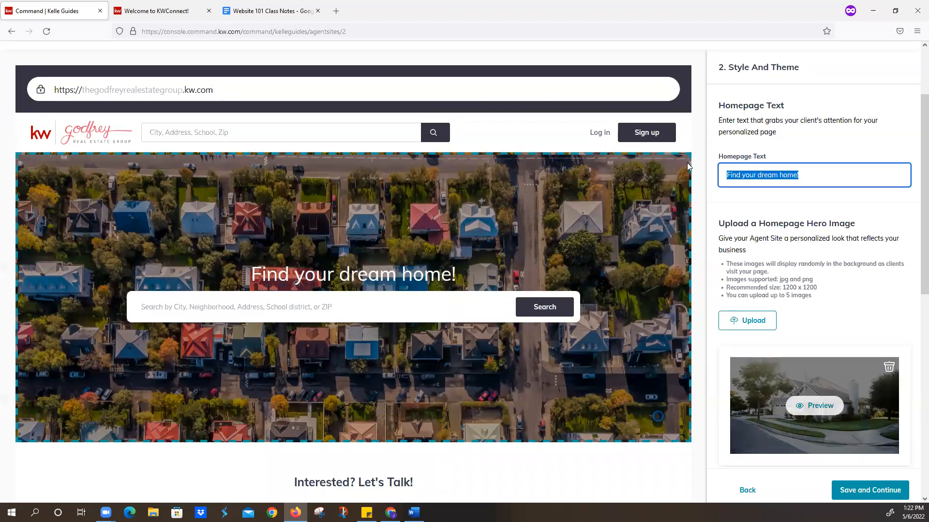
type("List with Linda")
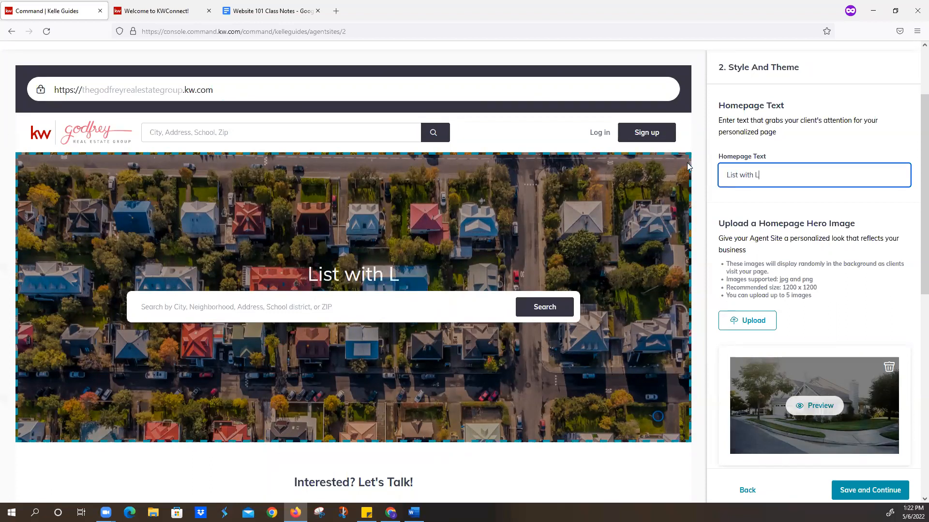
key("BackSpace")
key("BackSpace")
key("BackSpace")
key("BackSpace")
key("BackSpace")
key("BackSpace")
key("BackSpace")
key("BackSpace")
key("BackSpace")
key("BackSpace")
key("BackSpace")
key("BackSpace")
key("BackSpace")
key("BackSpace")
key("BackSpace")
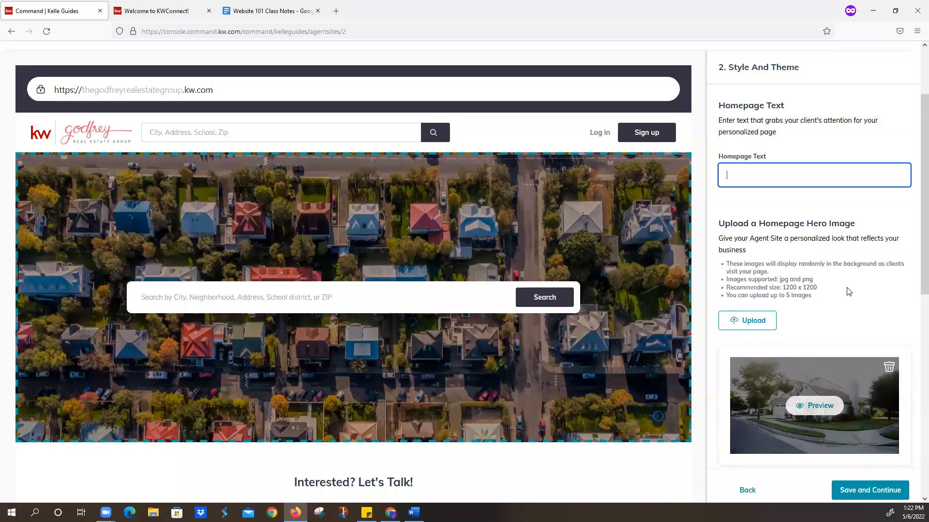
Review the homepage hero images and delete the first one, the house beside a curving street.
scroll(848, 292, "down", 2)
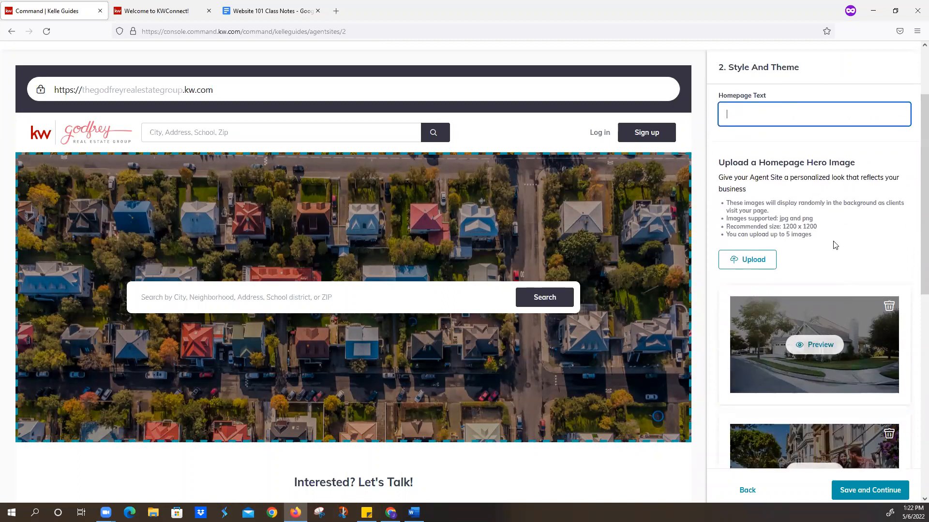
scroll(835, 244, "down", 3)
scroll(856, 289, "down", 1)
scroll(855, 290, "down", 4)
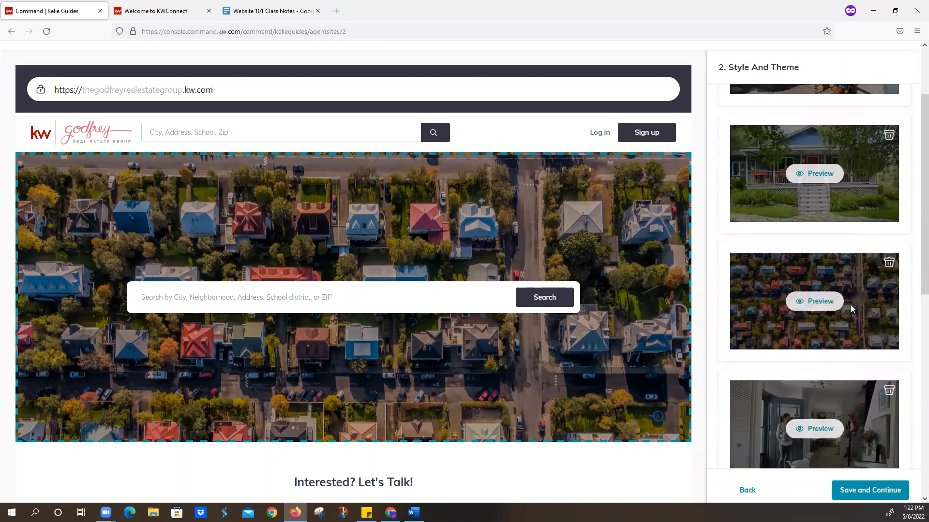
scroll(856, 293, "up", 4)
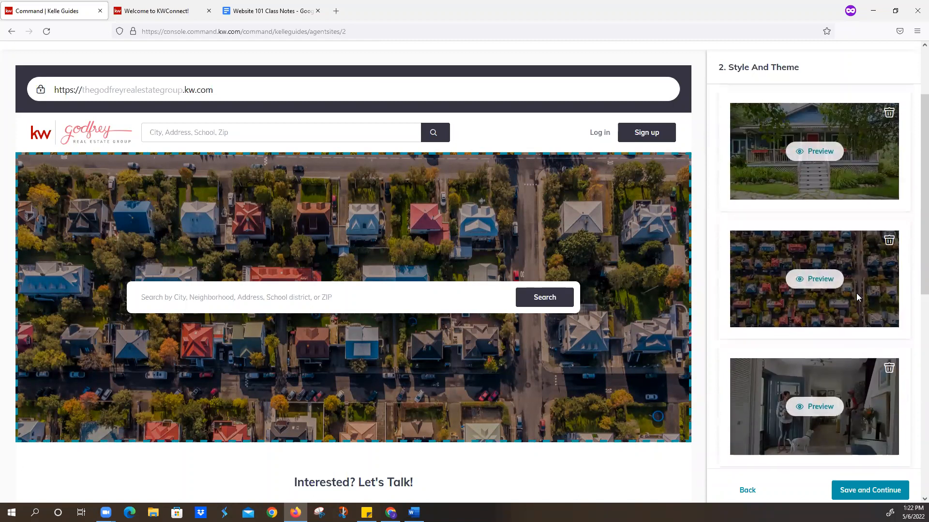
scroll(856, 293, "up", 2)
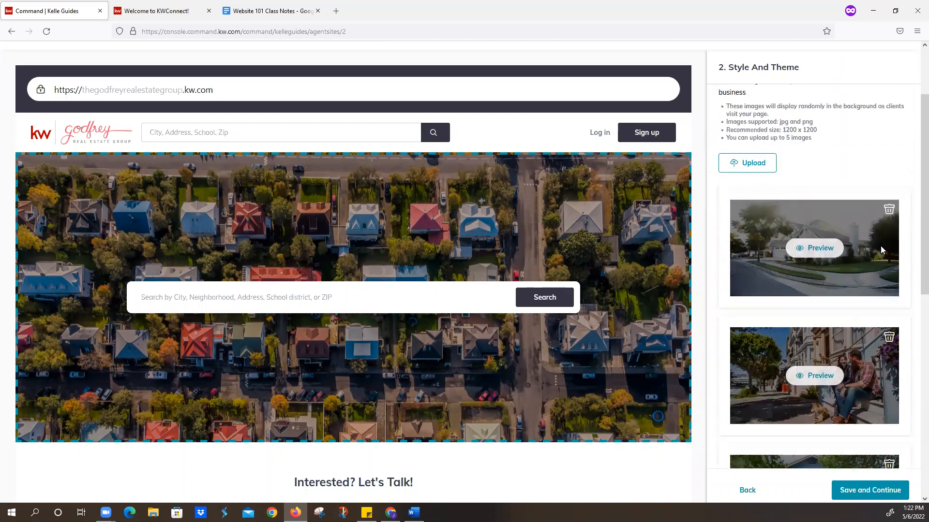
left_click(889, 212)
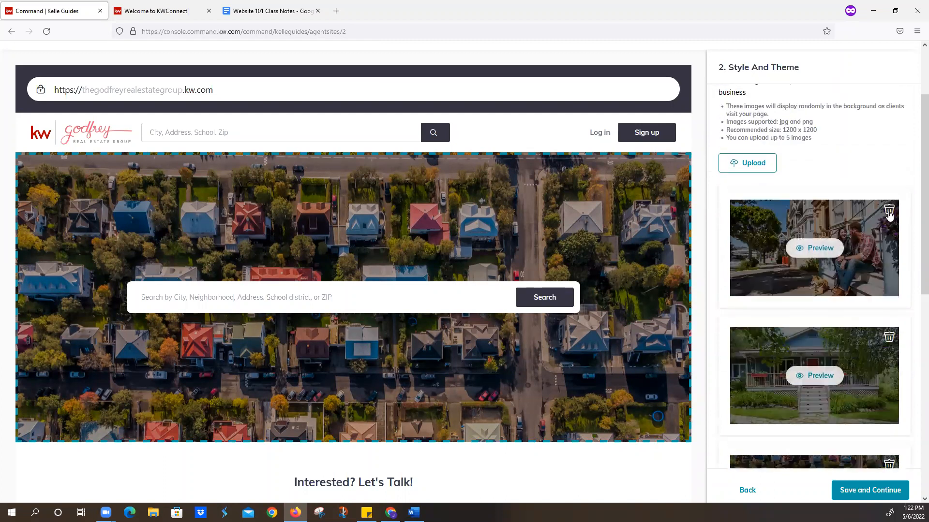
left_click(889, 212)
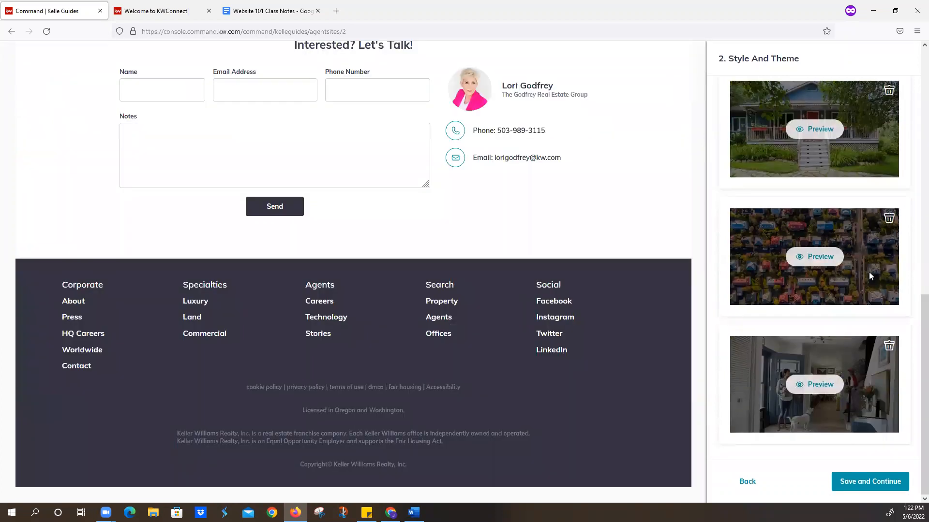
Check the upload and crop window for a homepage hero image and close it without adding a picture.
scroll(840, 224, "up", 8)
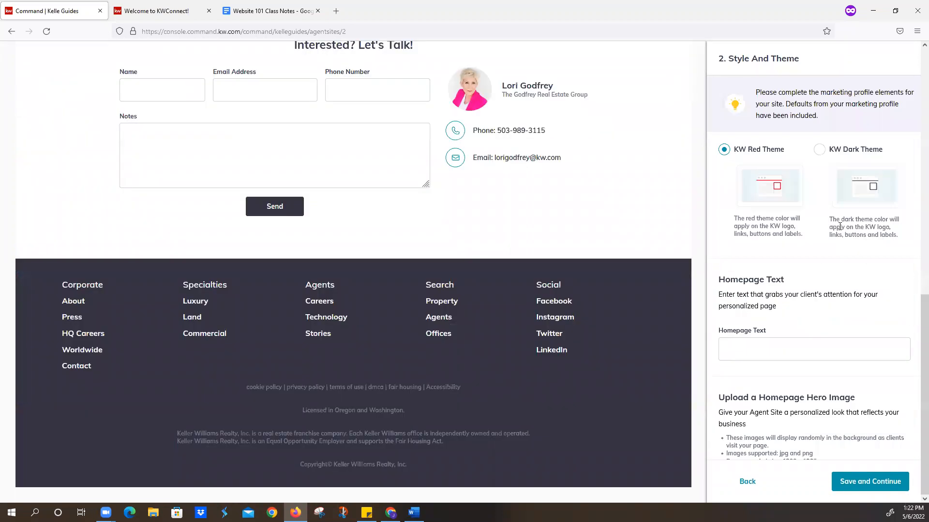
scroll(838, 295, "down", 4)
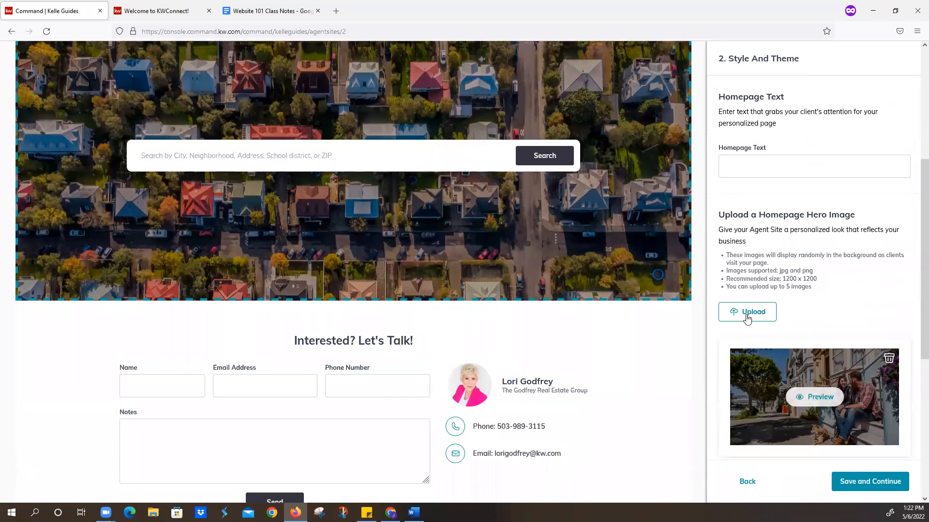
left_click(747, 313)
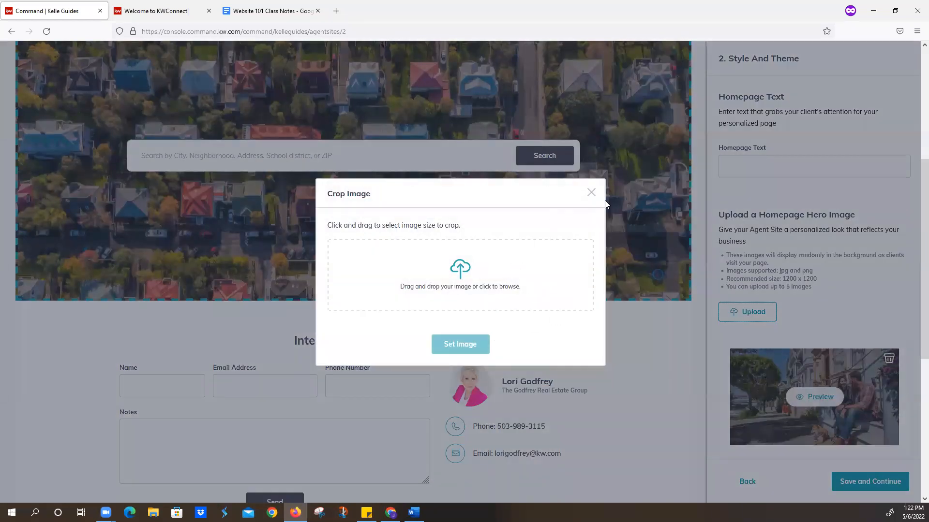
left_click(590, 191)
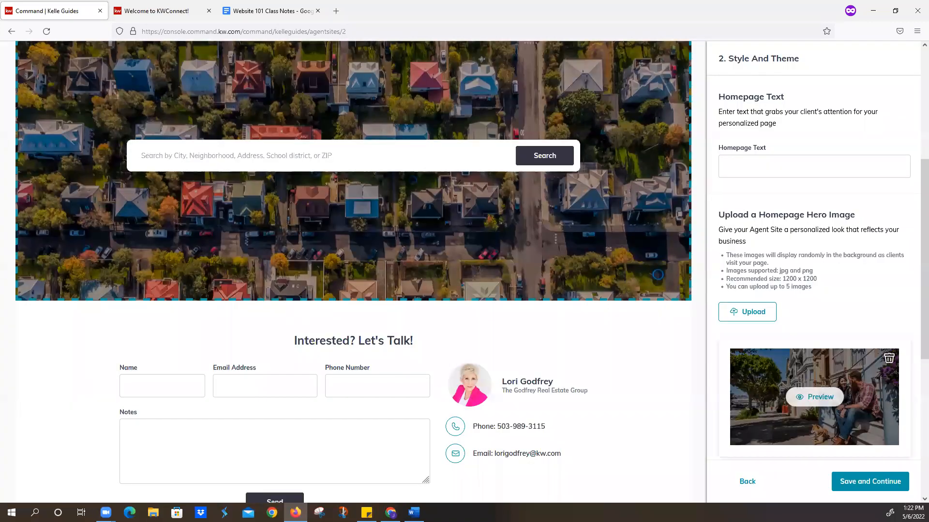
Check the remaining hero images, save Style and Theme and continue to the Content stage.
scroll(803, 333, "down", 8)
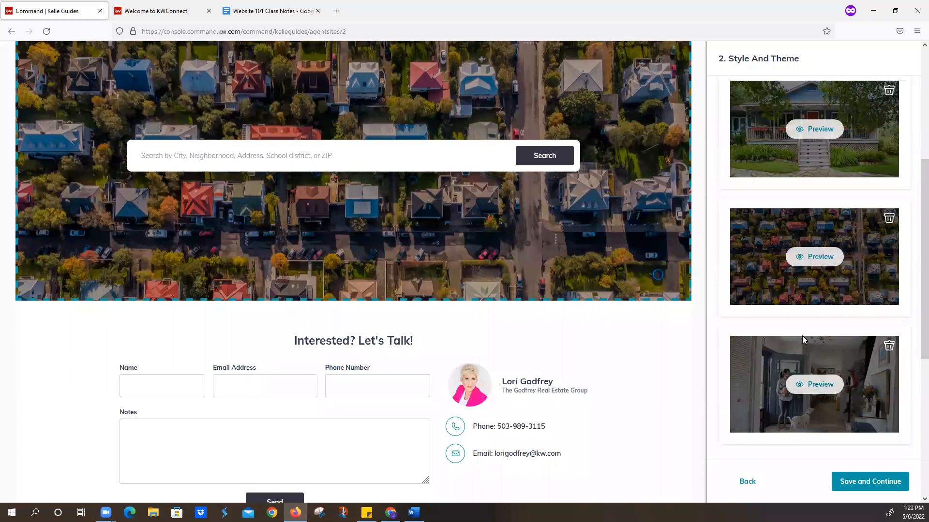
scroll(811, 481, "down", 2)
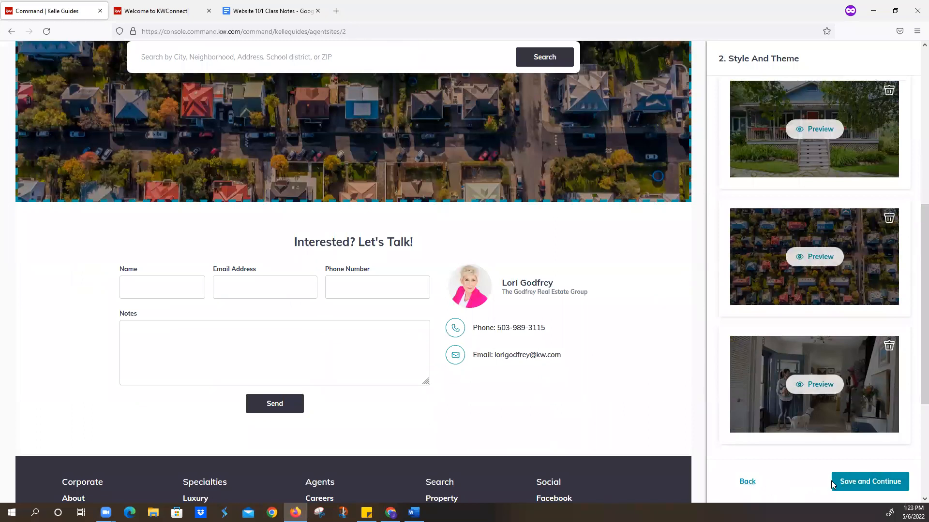
left_click(844, 487)
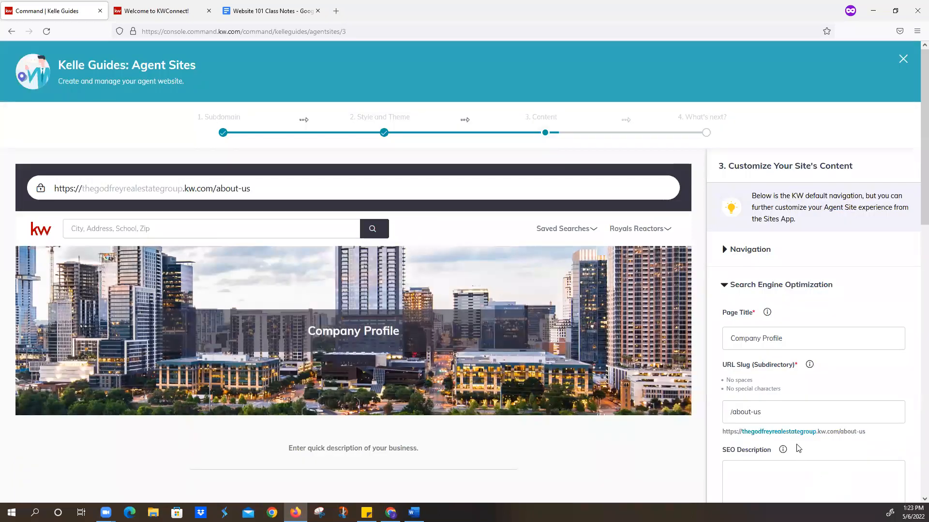
Replace the Page Title under Search Engine Optimization with "Keller Williams".
scroll(798, 448, "down", 2)
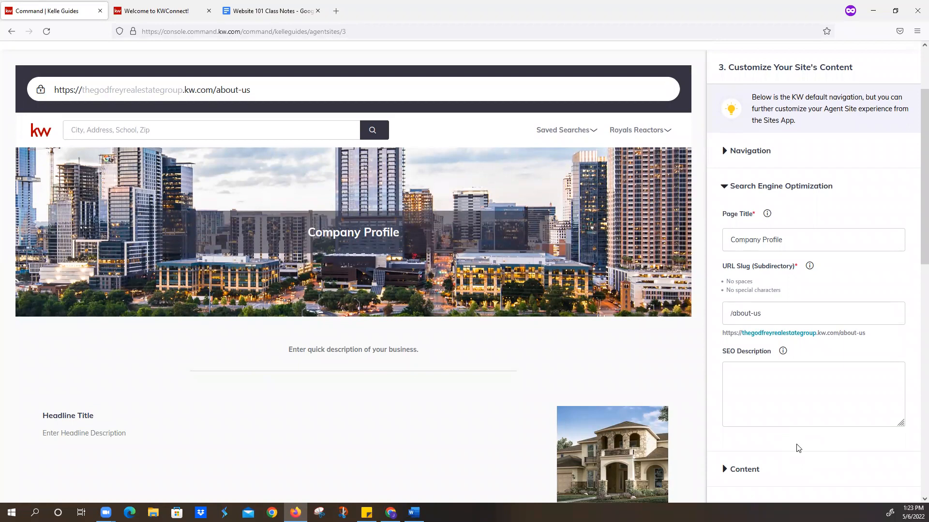
left_click_drag(796, 235, 650, 246)
type("K")
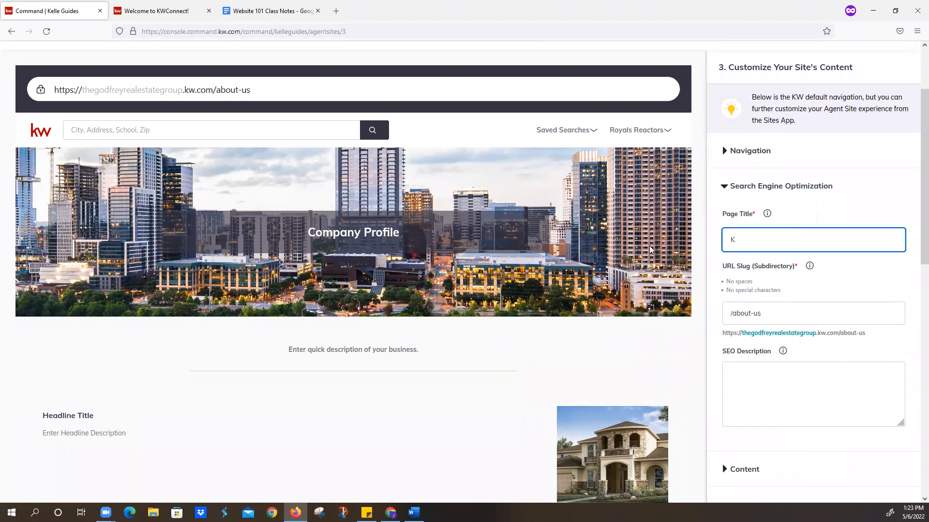
type("eller Williams")
left_click(783, 317)
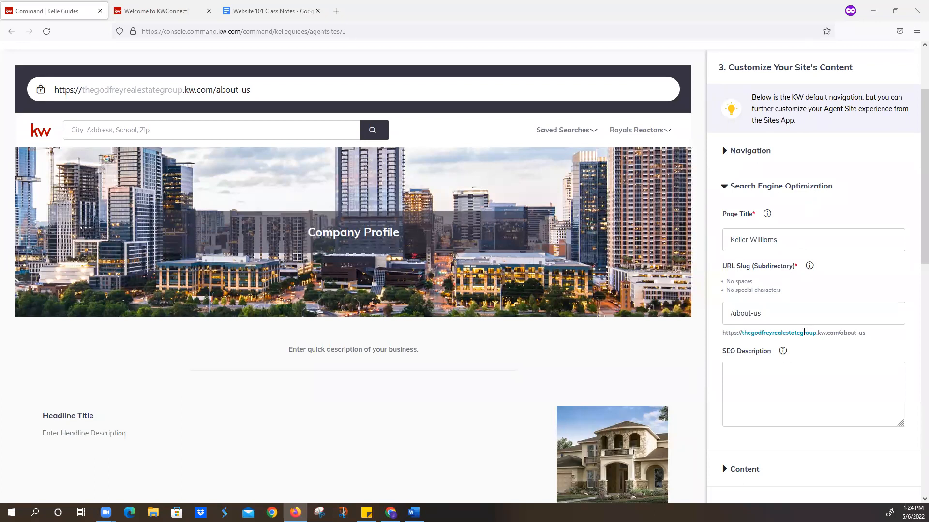
Enter "About Us" as the SEO Description and expand the Content section.
left_click(807, 388)
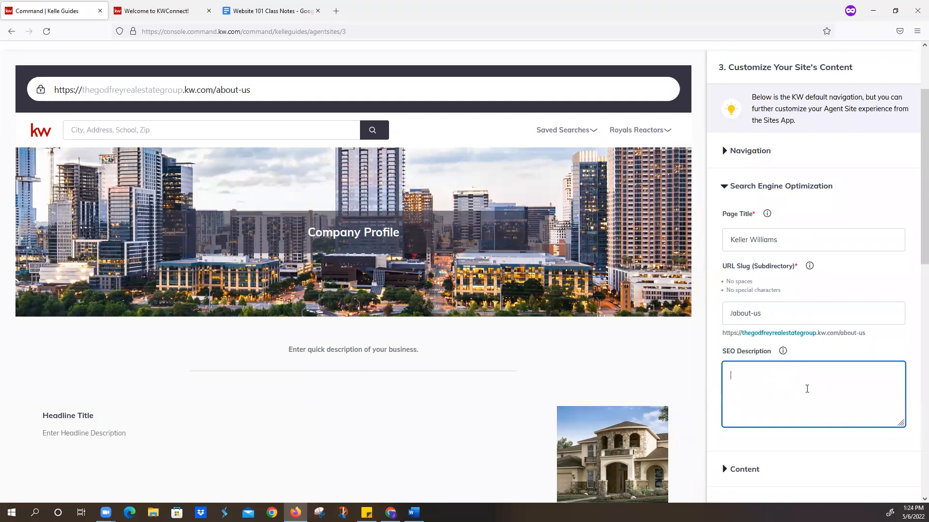
scroll(815, 379, "down", 3)
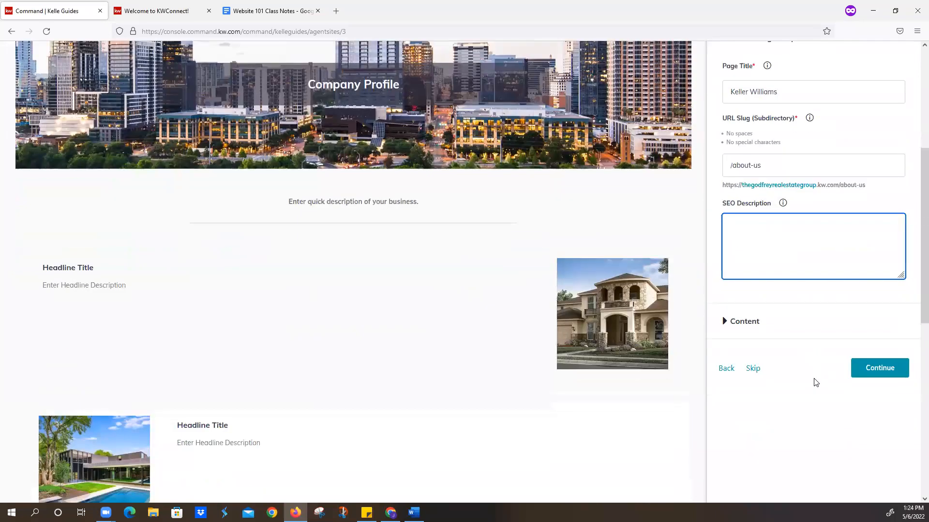
type("abo")
key("BackSpace")
key("BackSpace")
key("BackSpace")
type("About Us")
left_click(747, 321)
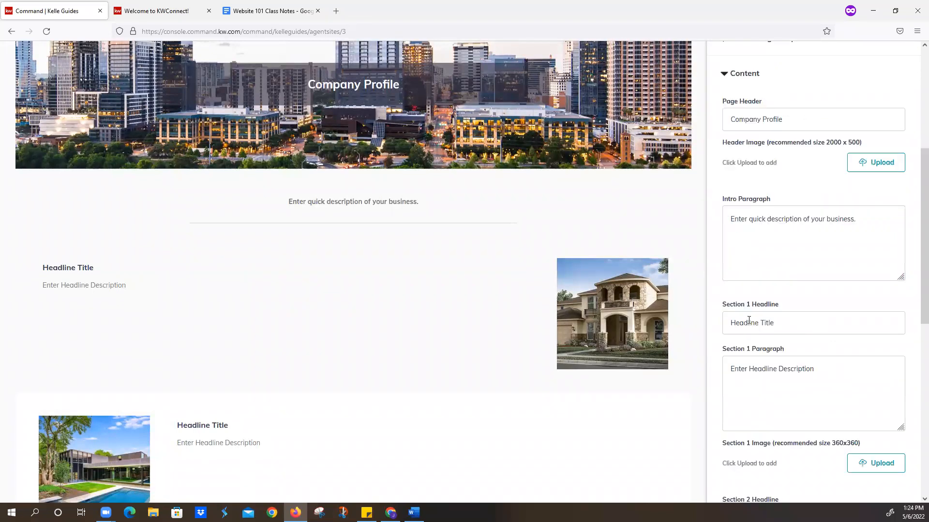
scroll(790, 304, "up", 3)
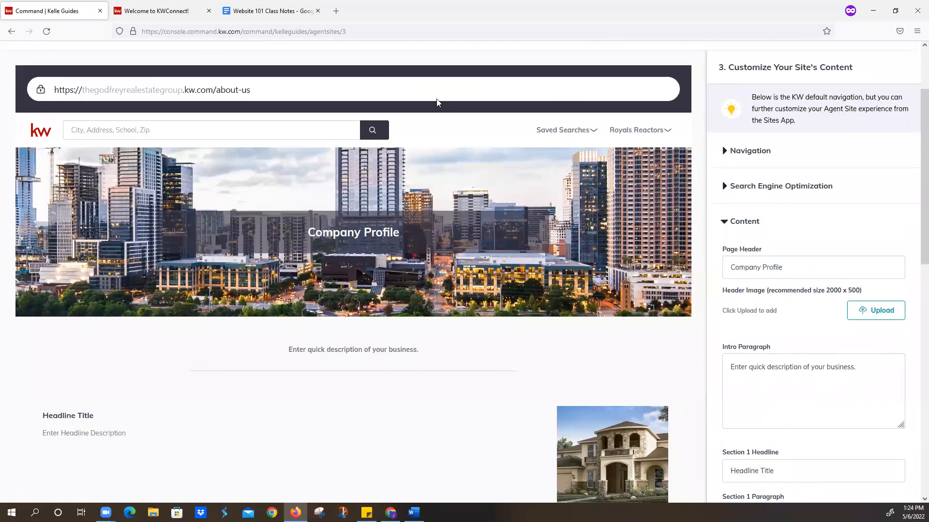
Select the web address of the Website 101 Class Notes document and close the KWConnect page.
left_click(267, 10)
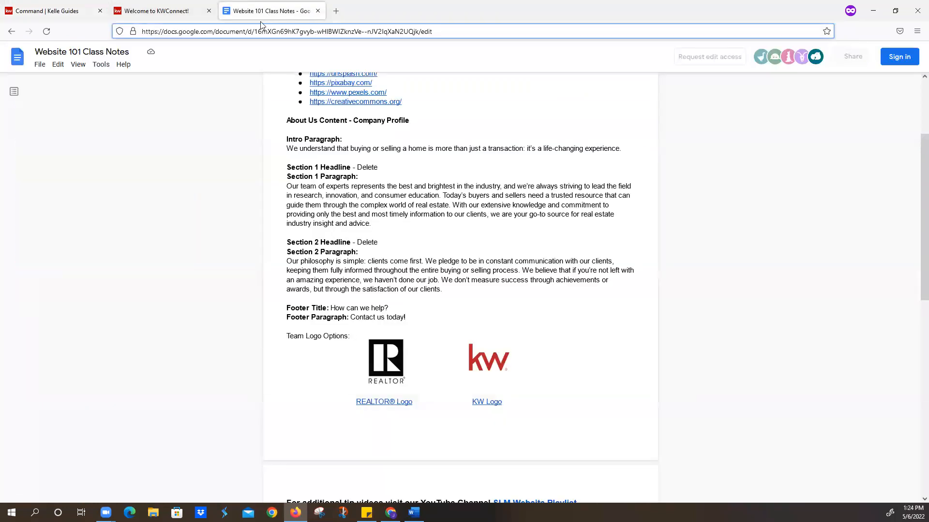
left_click(258, 28)
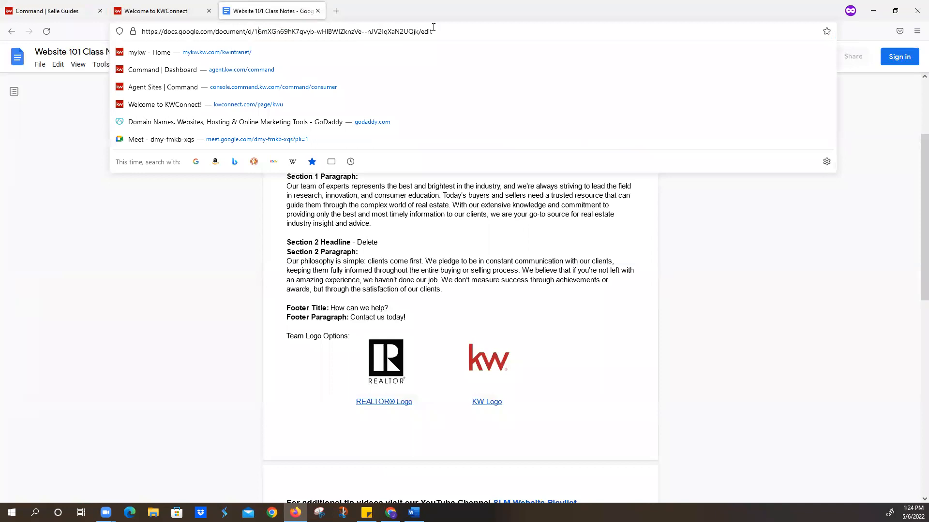
triple_click(369, 30)
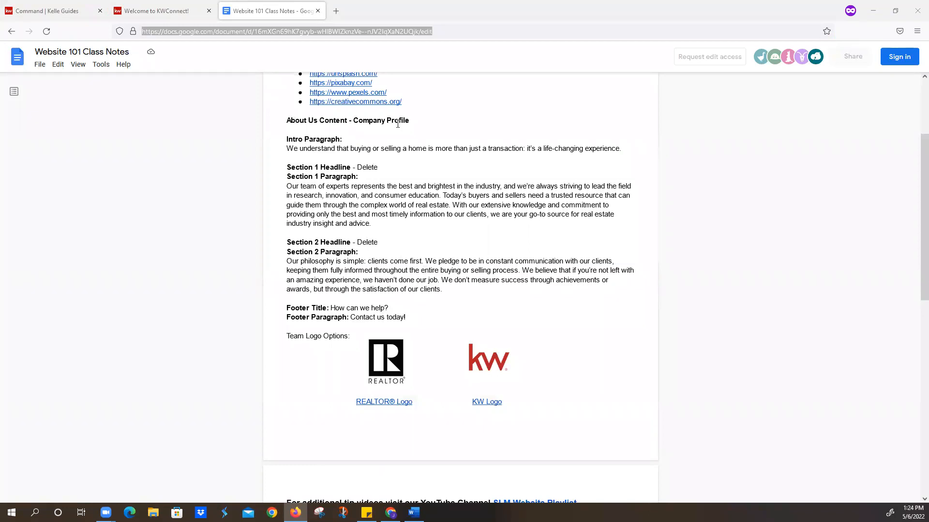
left_click(148, 14)
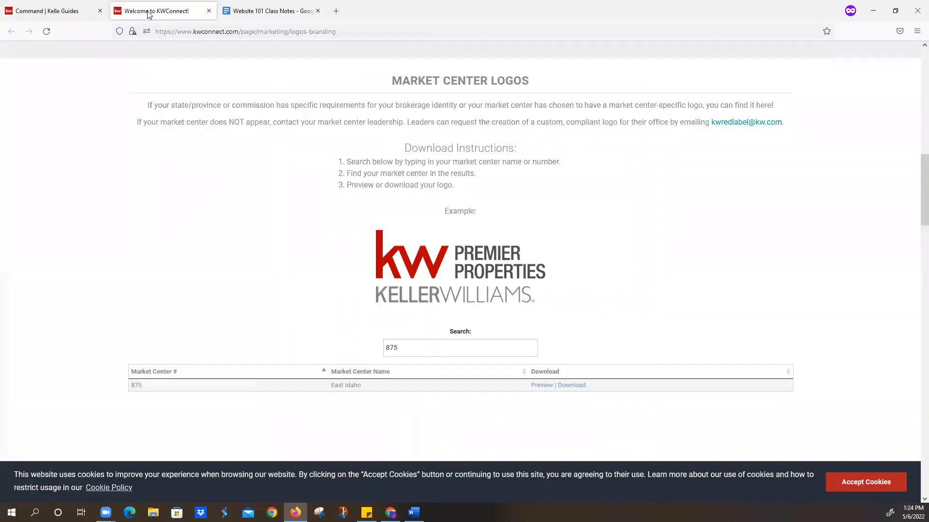
left_click(75, 11)
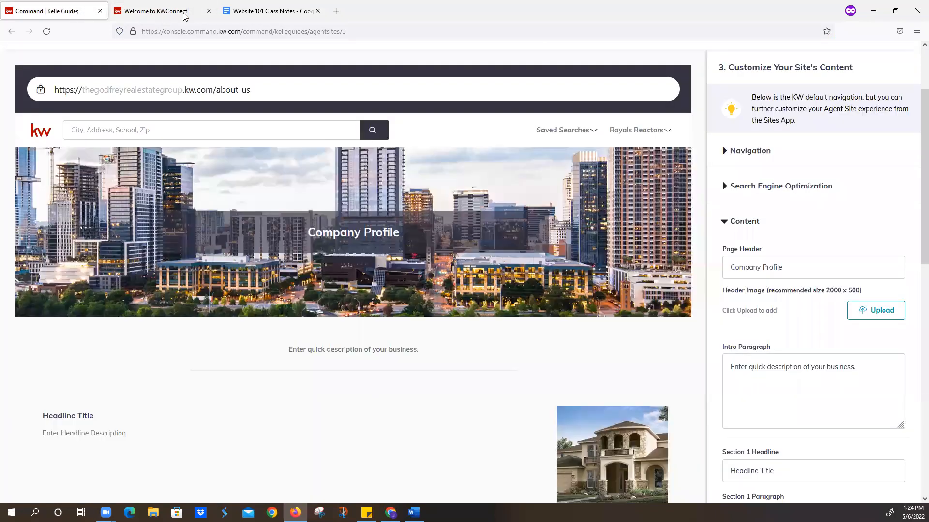
left_click(208, 11)
Replace the Page Header of the company profile page with "About Us".
scroll(864, 374, "down", 2)
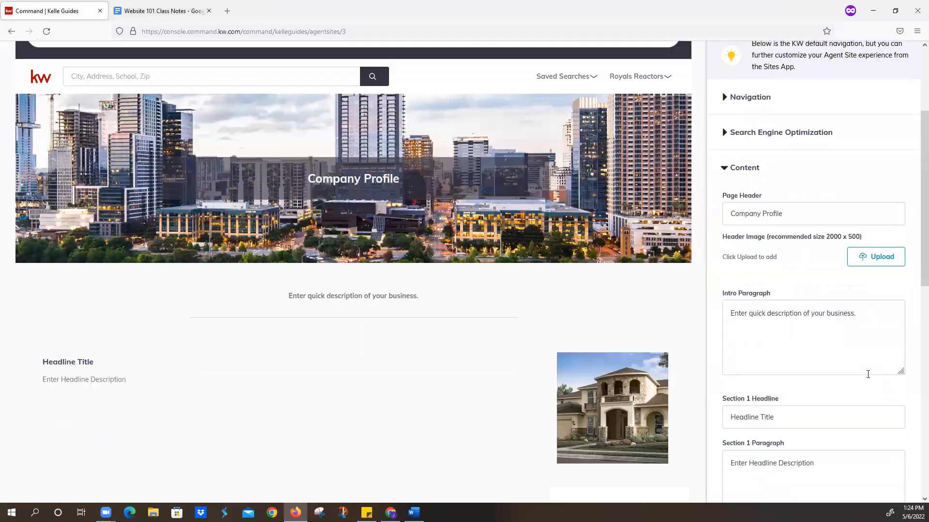
scroll(861, 374, "down", 2)
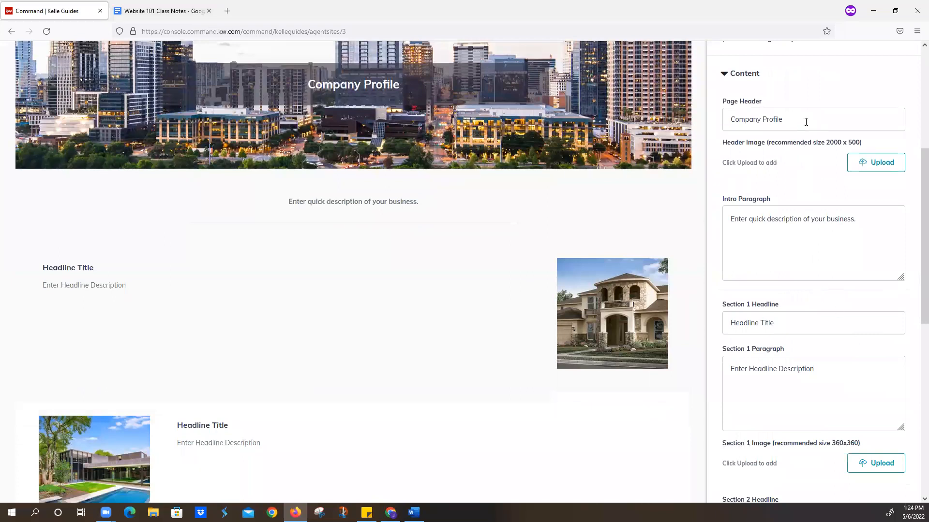
triple_click(806, 122)
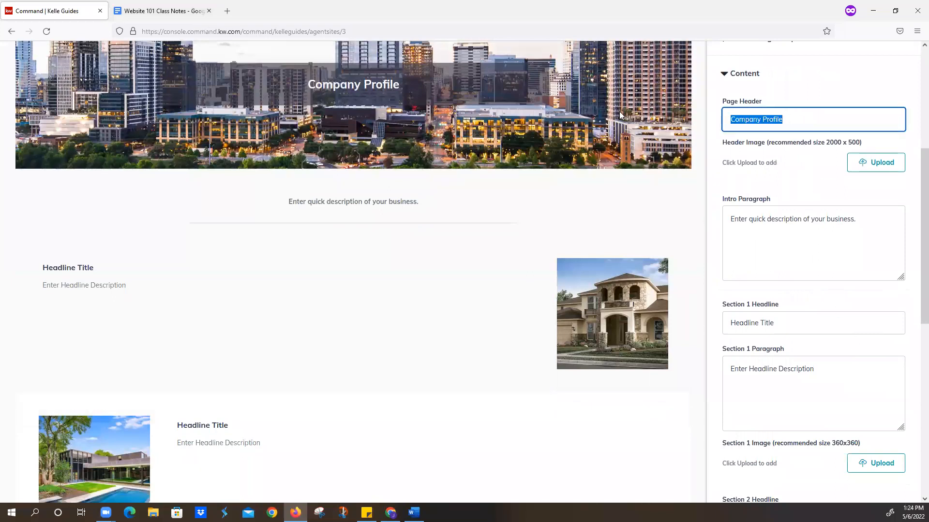
type("abou")
key("BackSpace")
key("BackSpace")
key("BackSpace")
key("BackSpace")
type("About Us")
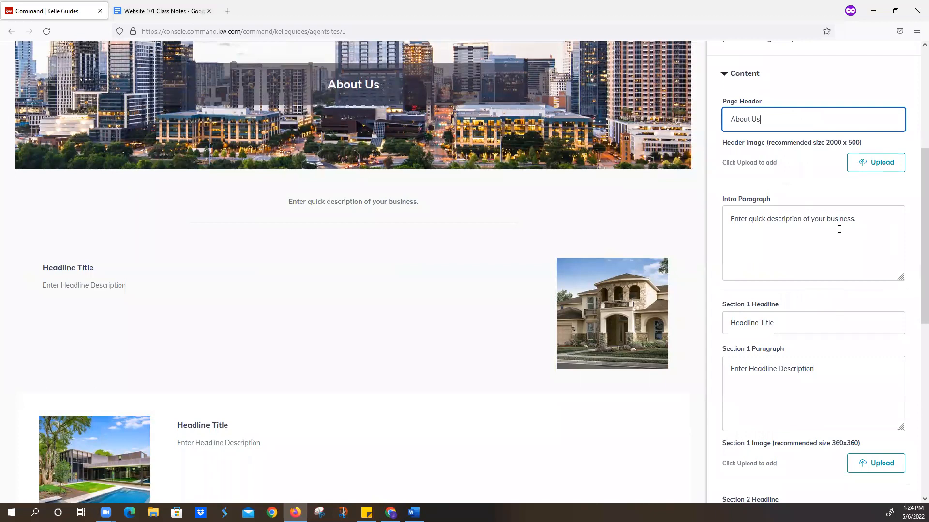
Copy the intro sentence from the Website 101 Class Notes into the site's Intro Paragraph, replacing its placeholder, and close the notes document.
left_click(148, 12)
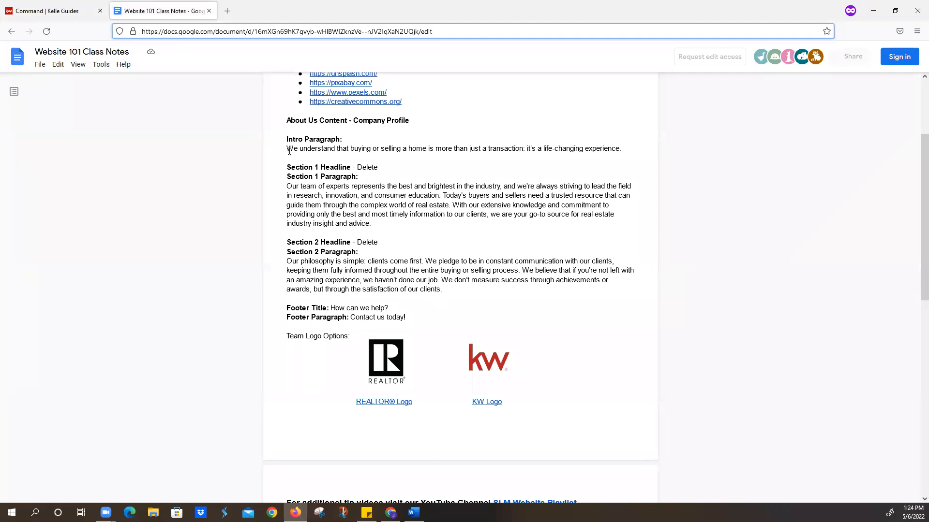
left_click_drag(287, 148, 328, 152)
left_click_drag(522, 159, 624, 152)
key("ctrl+c")
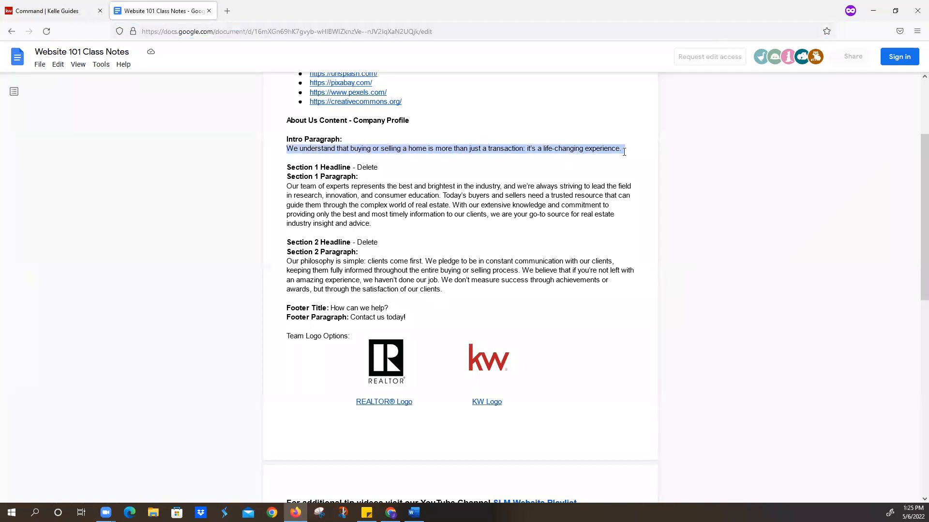
left_click(21, 9)
left_click_drag(853, 225, 654, 211)
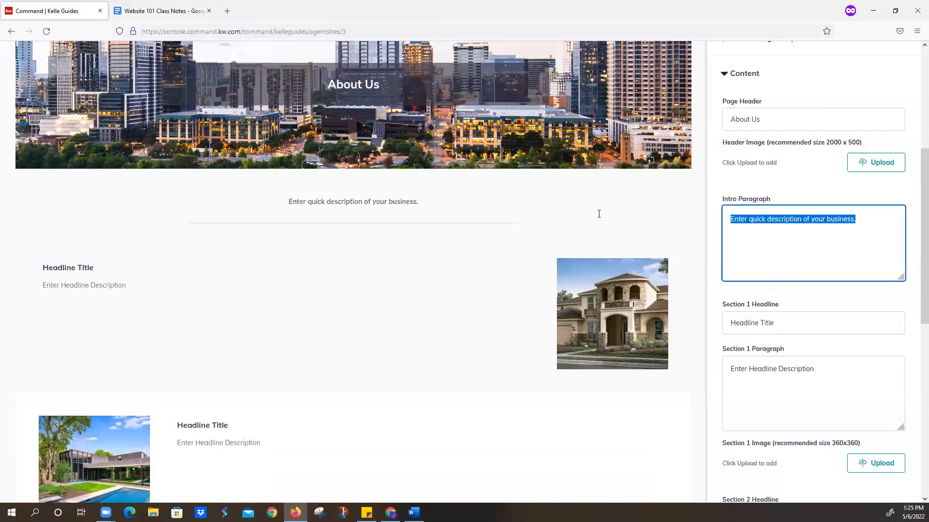
key("ctrl+v")
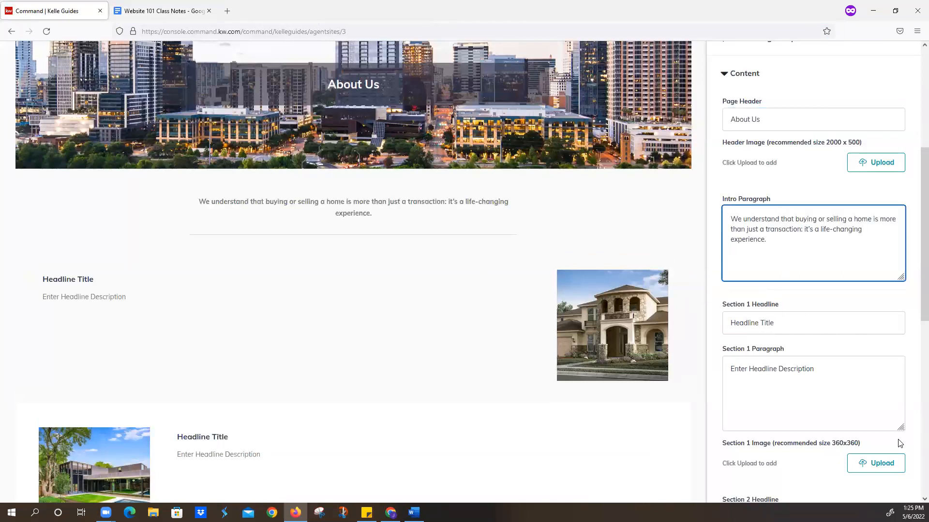
left_click(178, 10)
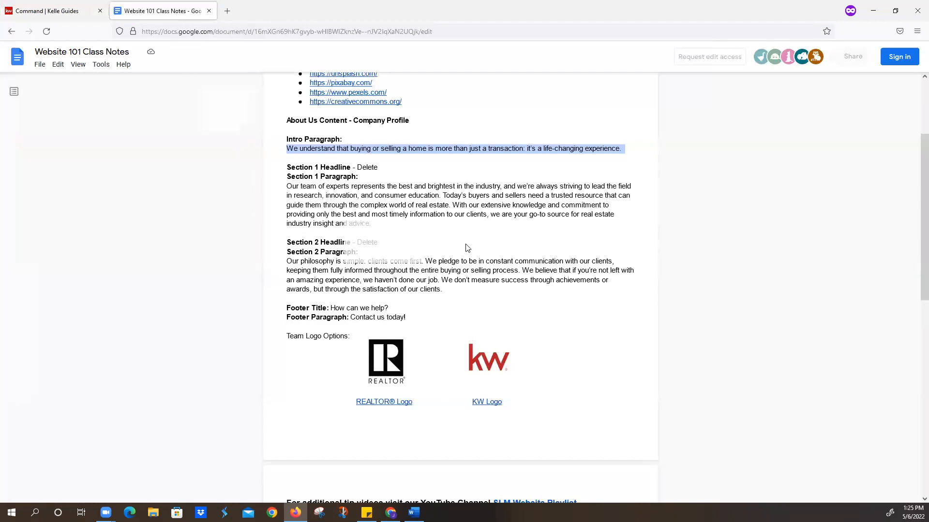
left_click(209, 10)
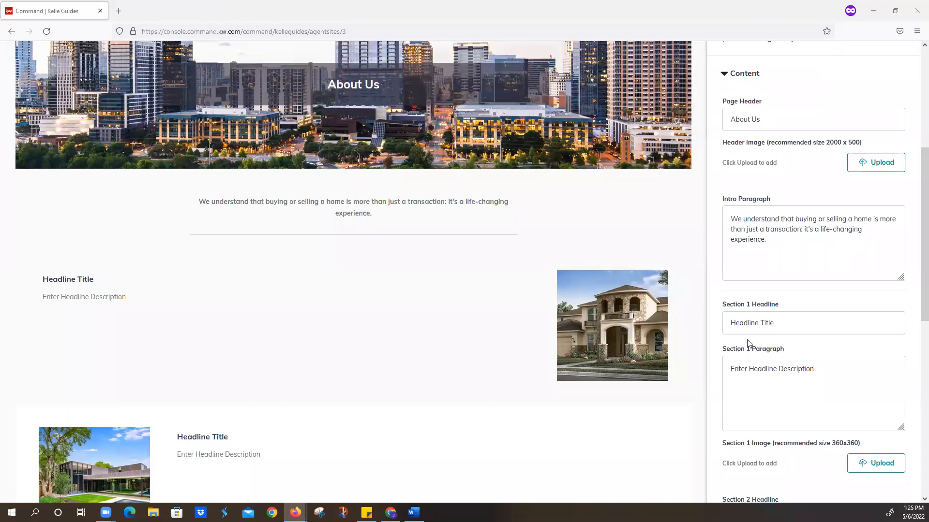
Clear the Section 1 Headline and replace the Section 1 Paragraph placeholder with the notes' text beginning "Our team of experts represents the best and brightest".
triple_click(805, 324)
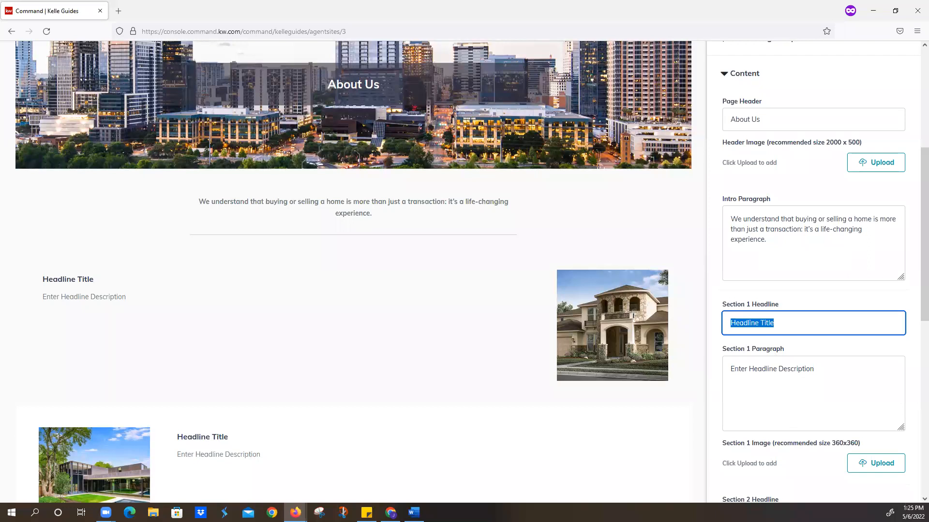
key("BackSpace")
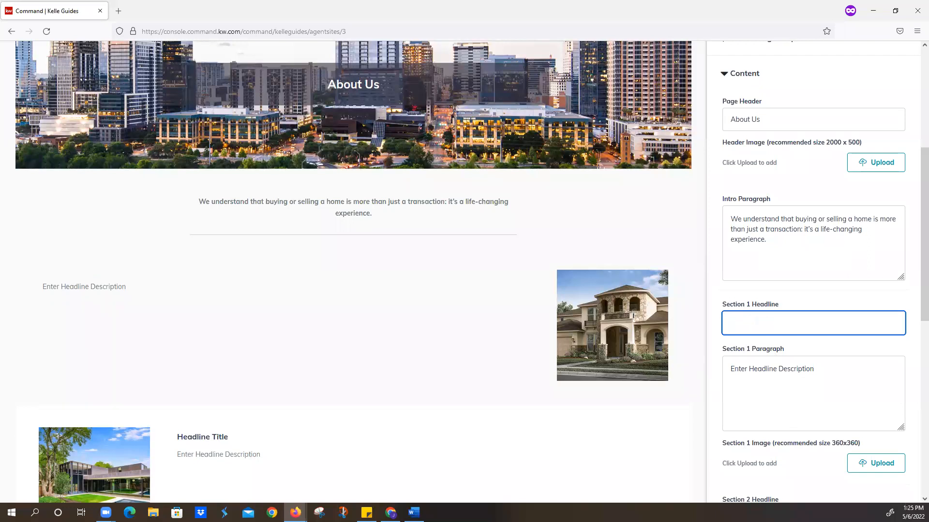
triple_click(815, 372)
key("BackSpace")
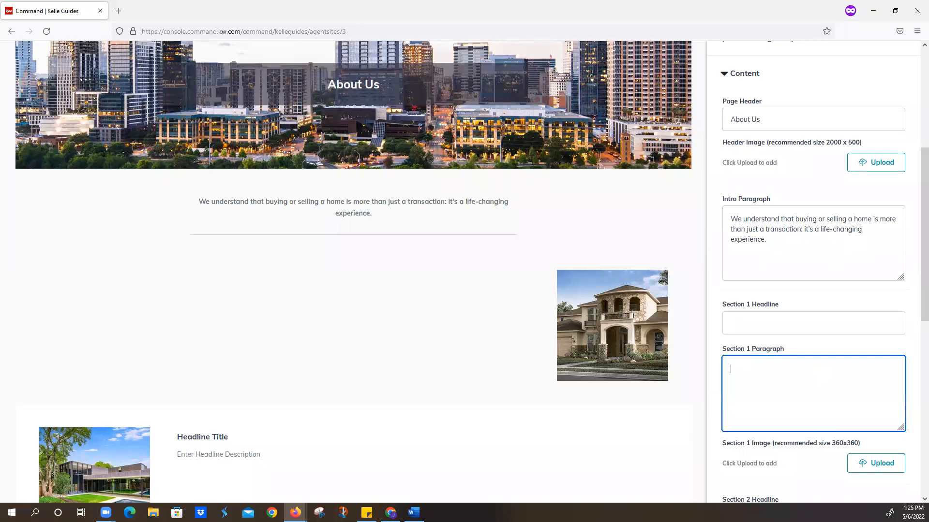
key("alt+Tab")
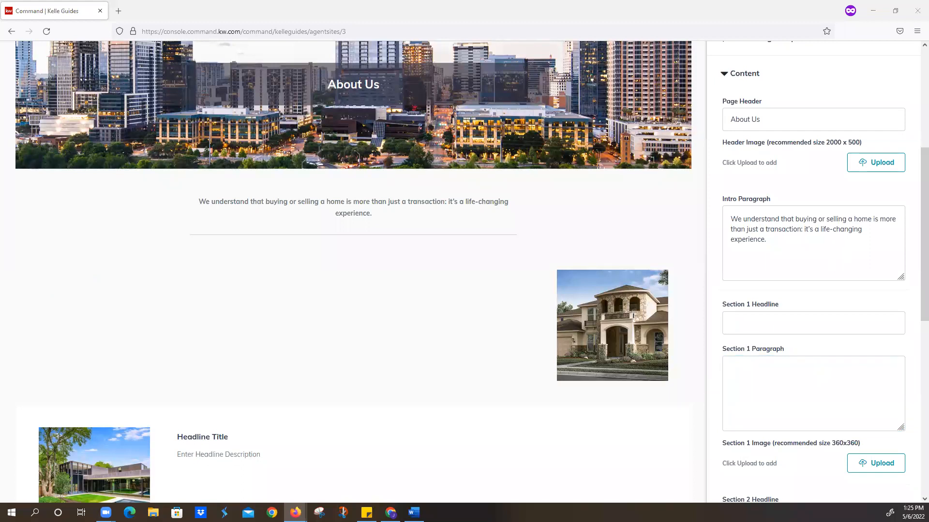
left_click(742, 366)
type("Our team of experts represents the best and brightest in the industry, and we're always striving to lead the field in research, innovation, and consumer education. Today's buyers and sellers need a trusted resource that can guide them through the complex world of real estate. With our extensive knowledge and commitment to providing only the best and most timely information to our clients, we are your go-to source for real estate industry insight and advice.")
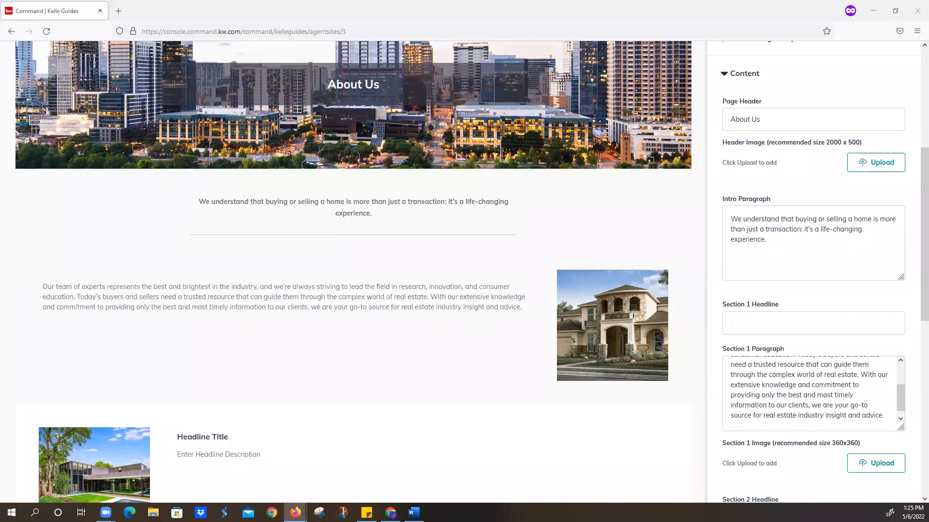
Clear the Section 2 Headline and replace the Section 2 Paragraph placeholder with the notes' text beginning "Our philosophy is simple: clients come first.".
scroll(796, 345, "down", 6)
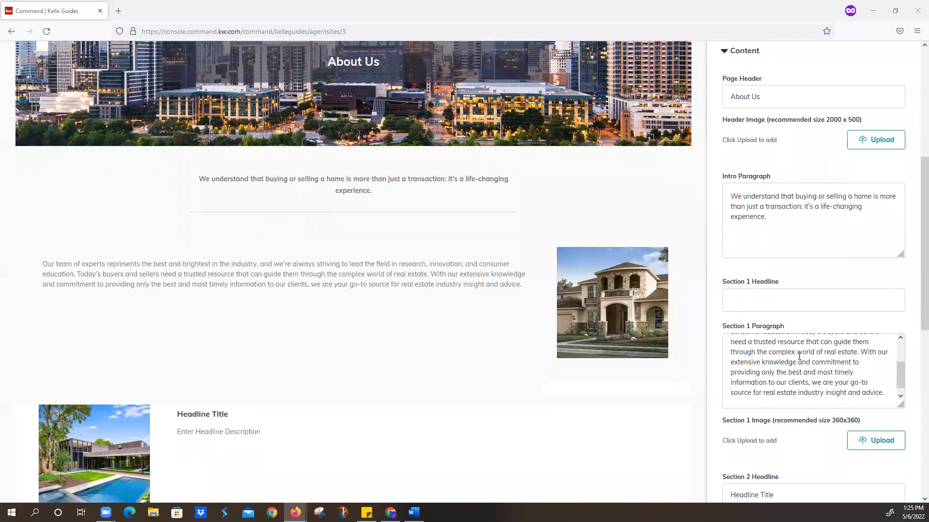
triple_click(791, 223)
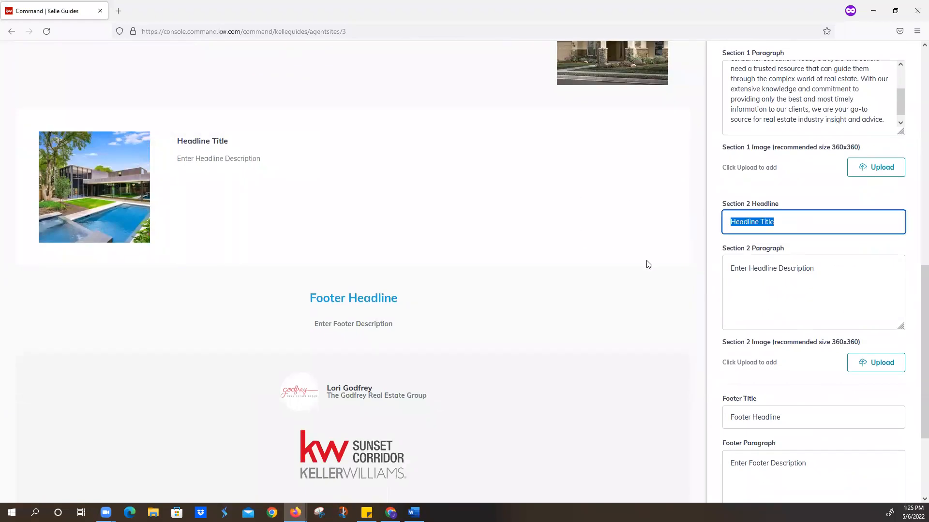
key("BackSpace")
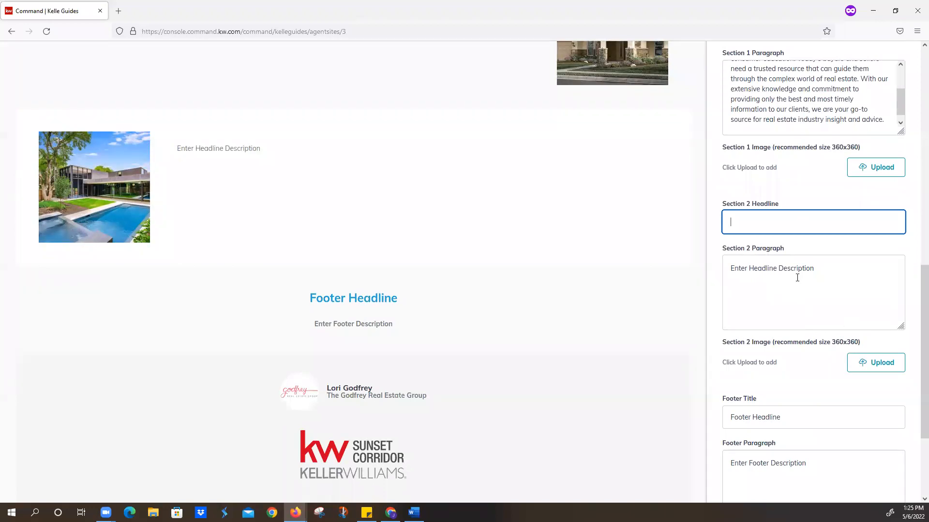
triple_click(782, 269)
key("BackSpace")
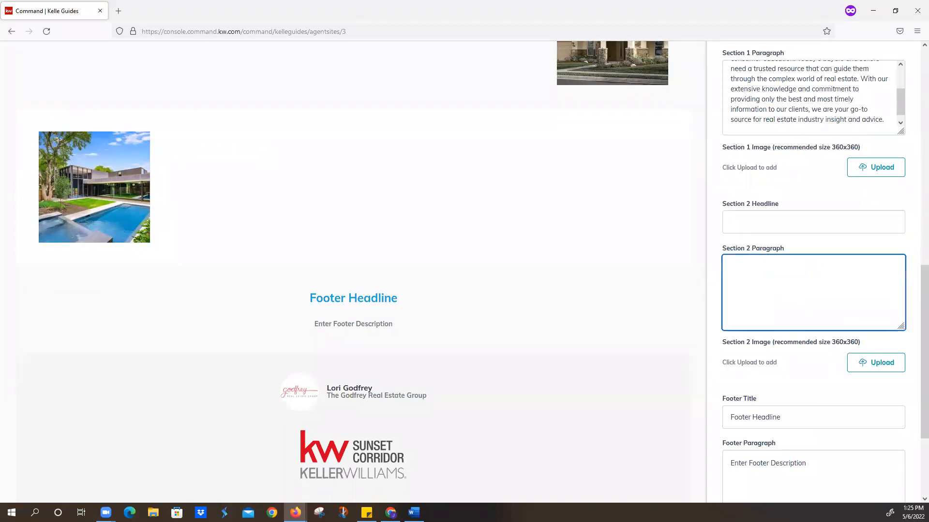
key("alt+Tab")
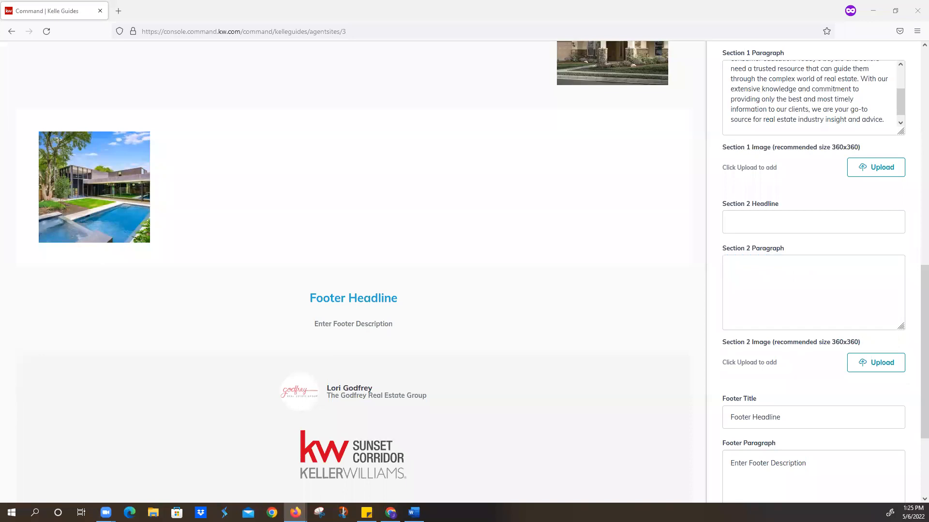
left_click(743, 269)
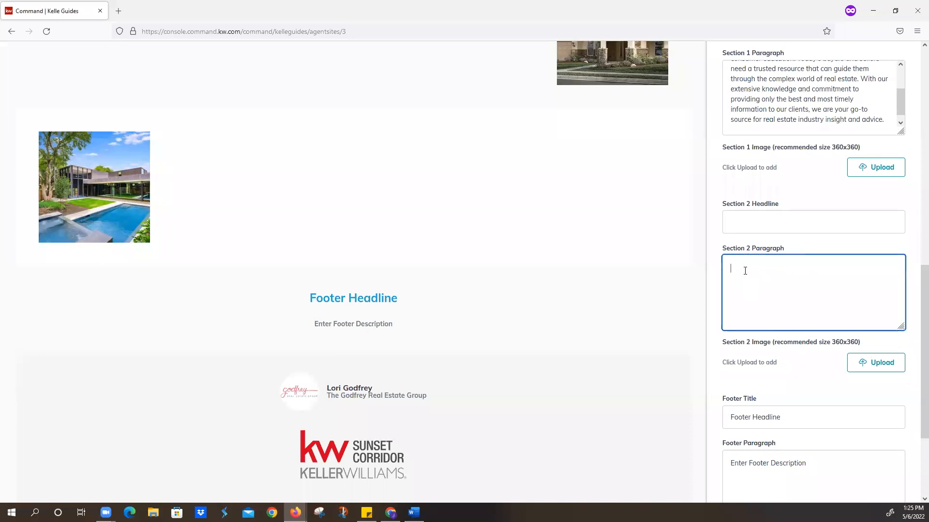
type("Our philosophy is simple: clients come first. We pledge to be in constant communication with our clients, keeping them fully informed throughout the entire buying or selling process. We believe that if you're not left with an amazing experience, we haven't done our job. We don't measure success through achievements or awards, but through the satisfaction of our clients.")
Set the Footer Title to "How can we help?" and the Footer Paragraph to "Contact us today!", and continue to the About Me page.
scroll(800, 394, "down", 2)
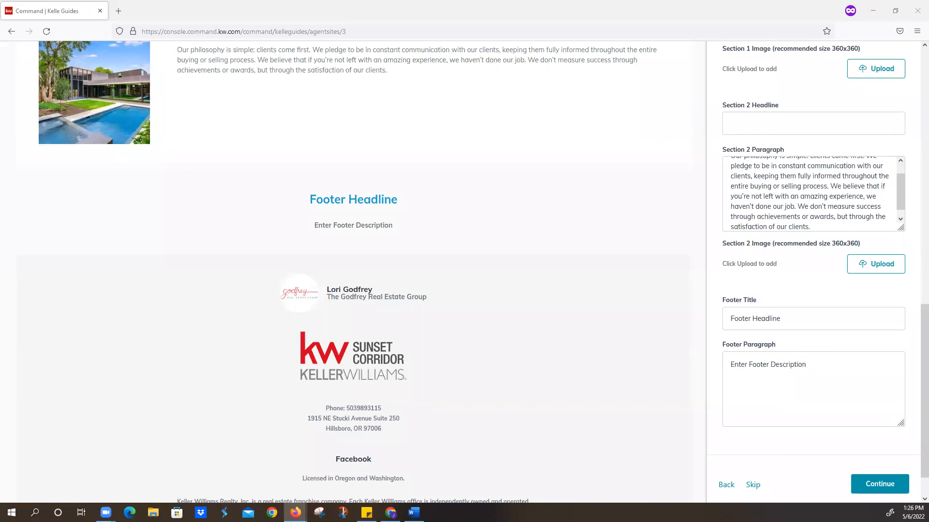
triple_click(733, 317)
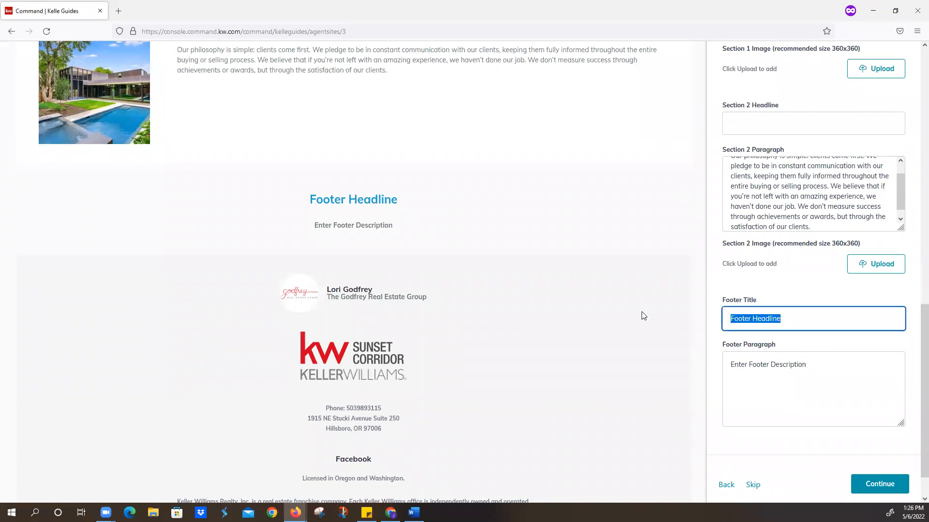
type("How can we help?")
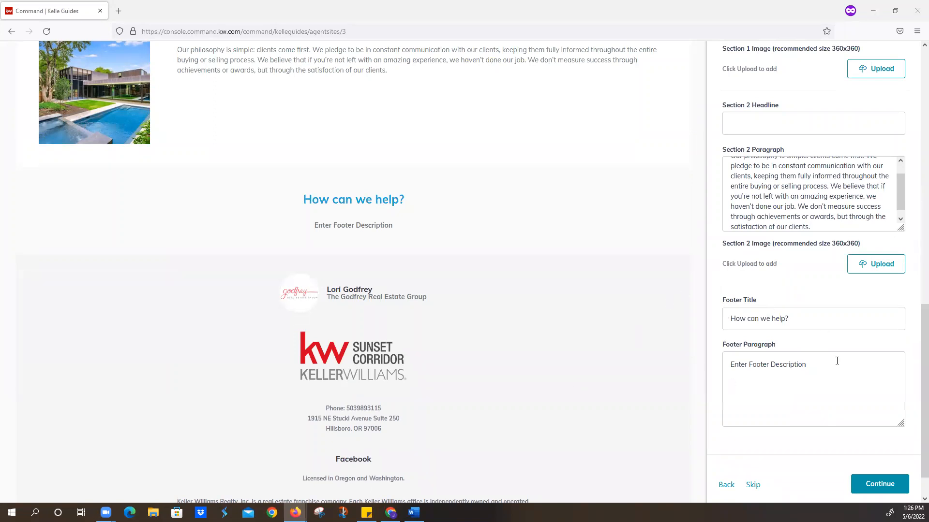
triple_click(826, 361)
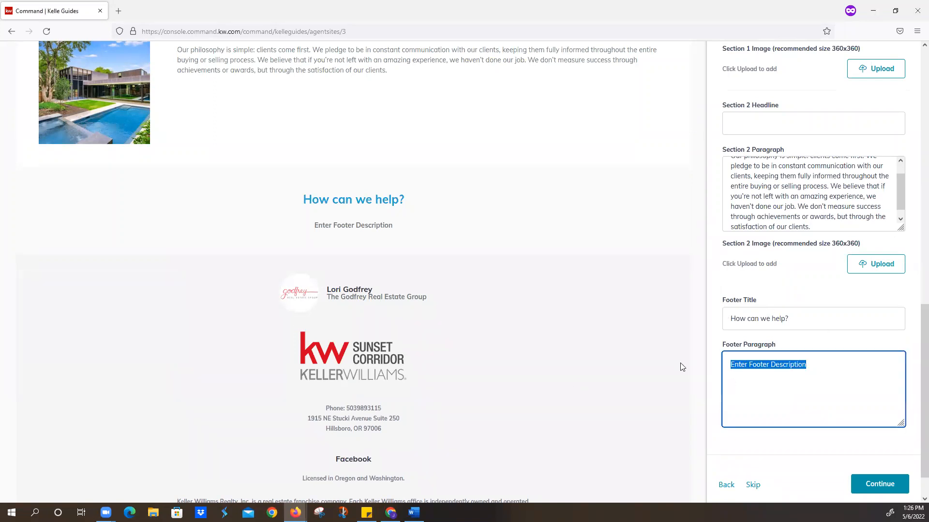
type("Contact us today!")
scroll(850, 411, "down", 2)
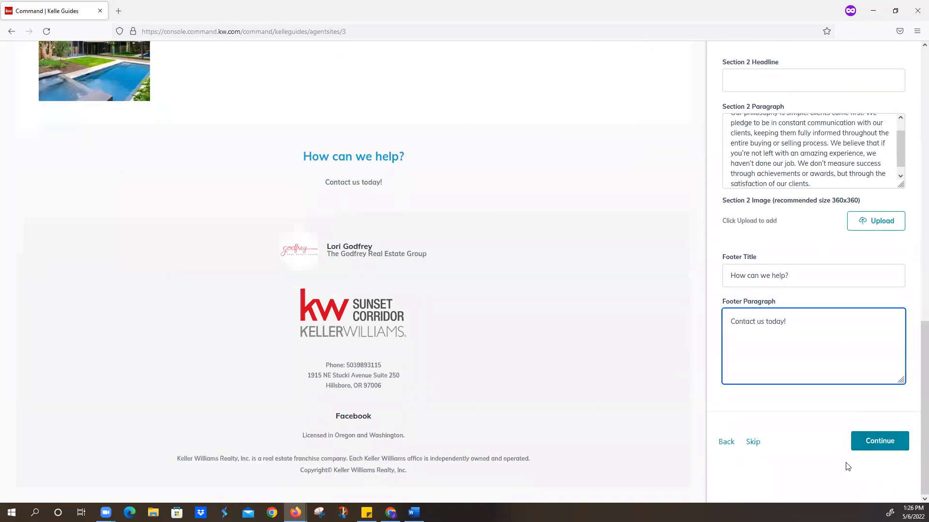
left_click(867, 449)
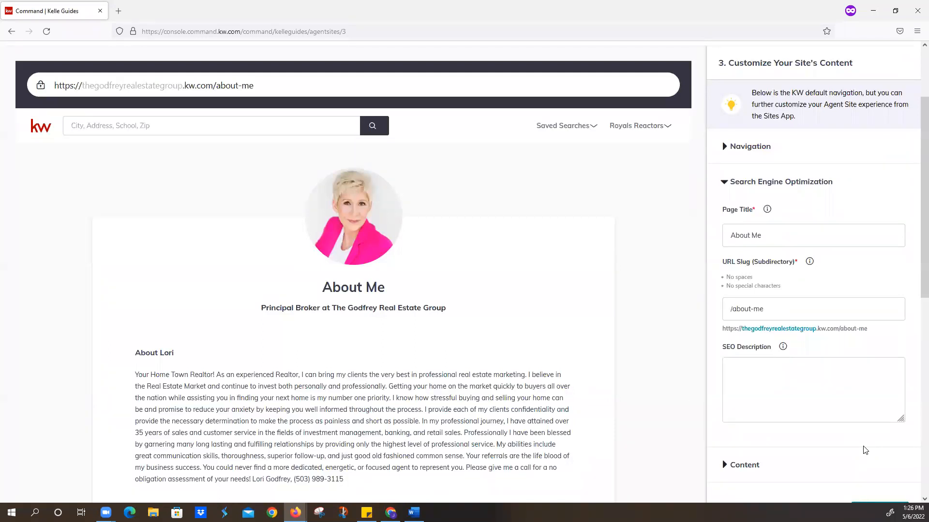
scroll(447, 353, "down", 1)
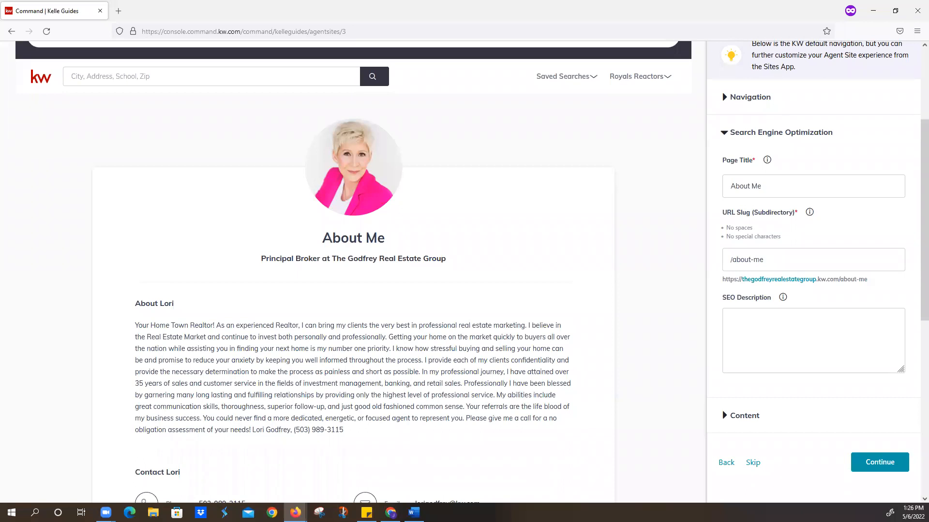
left_click(767, 186)
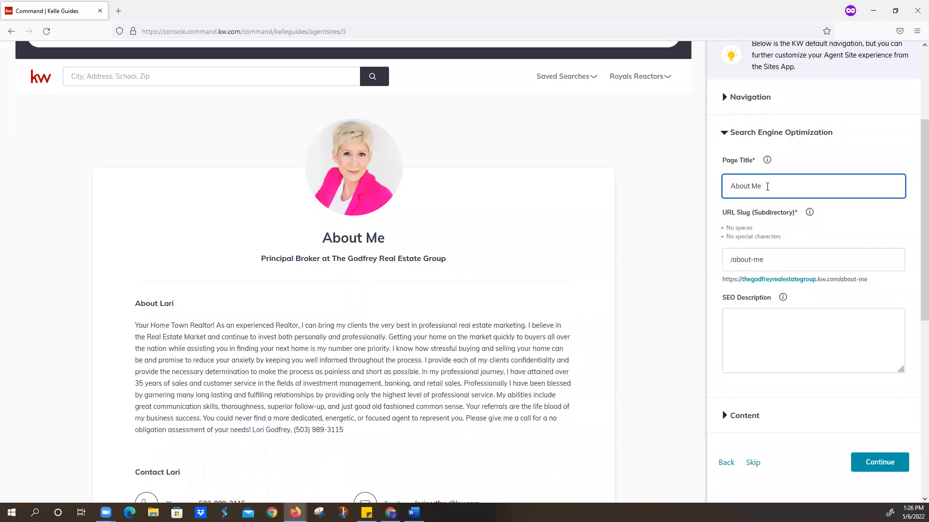
key("BackSpace")
key("BackSpace")
type("Lo")
key("BackSpace")
key("BackSpace")
type("Lori")
key("BackSpace")
key("BackSpace")
key("BackSpace")
key("BackSpace")
type("Me")
Enter "About" followed by the agent's full name as the SEO Description and expand the Content section.
left_click(762, 320)
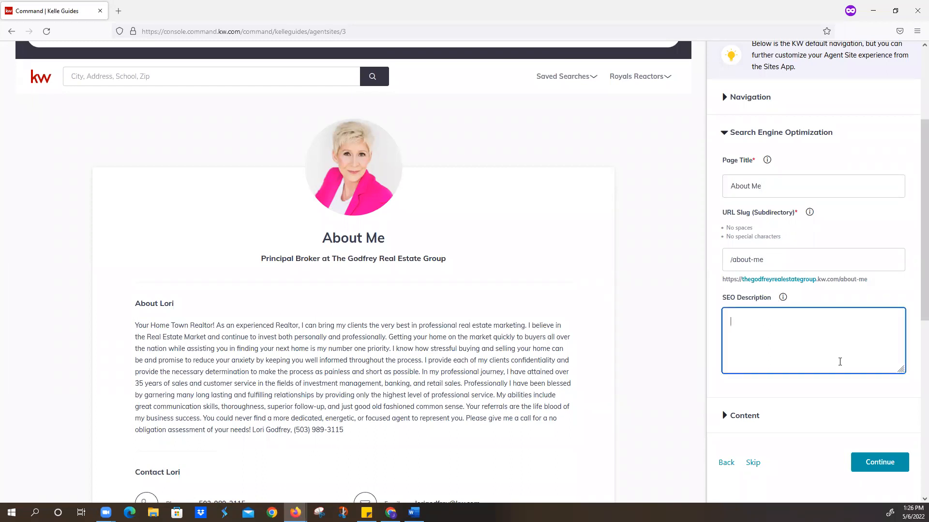
type("About Lori Godfrey")
left_click(722, 410)
scroll(722, 410, "down", 3)
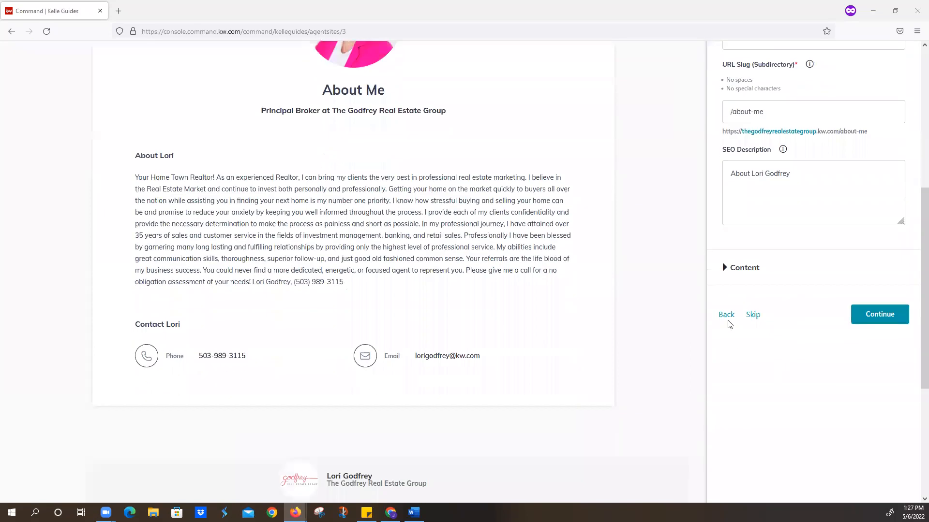
left_click(745, 268)
Enlarge the Bio field to review the biography and contact details, and continue to the Contact Us page.
scroll(818, 272, "down", 2)
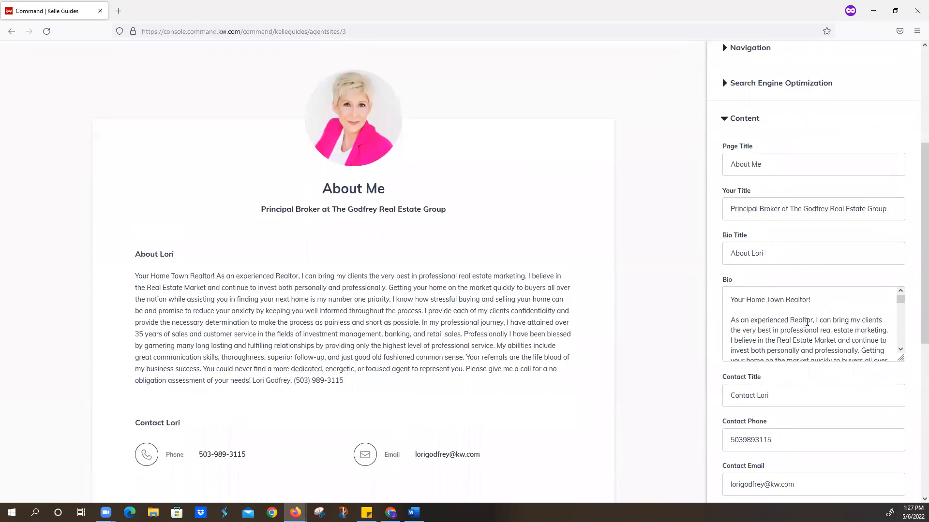
scroll(803, 314, "down", 4)
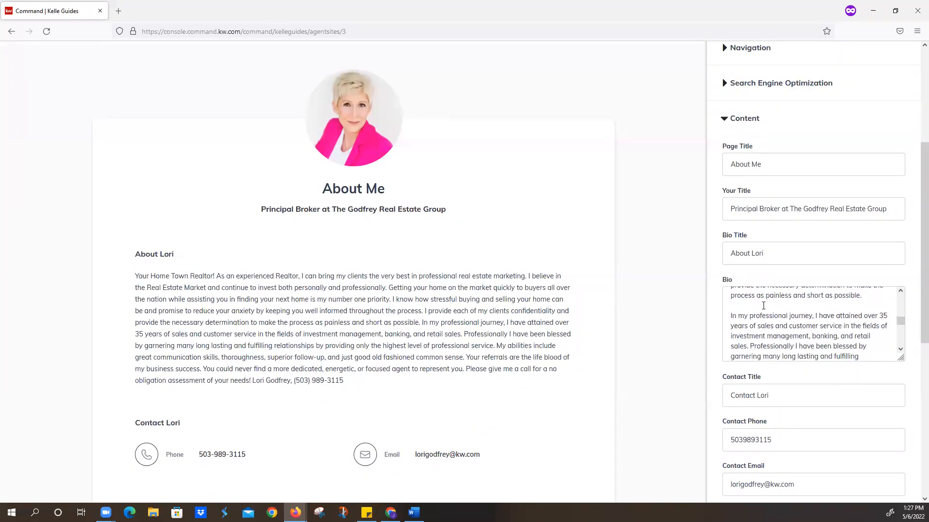
left_click_drag(898, 357, 899, 464)
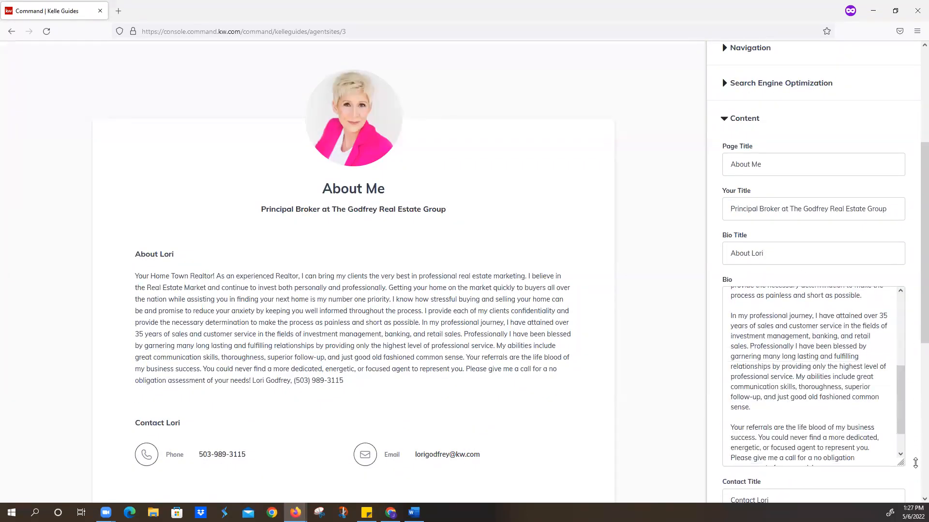
scroll(797, 331, "down", 3)
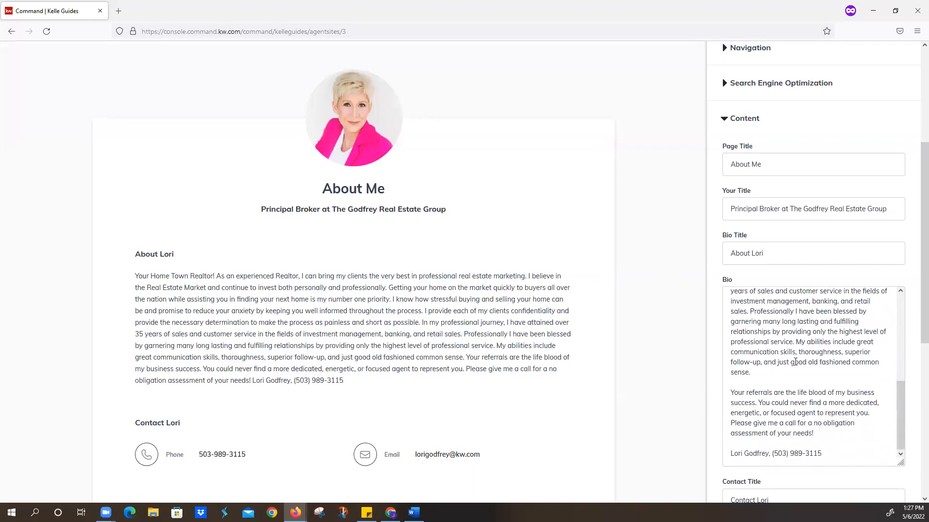
scroll(758, 173, "down", 1)
scroll(753, 155, "down", 3)
scroll(752, 162, "up", 1)
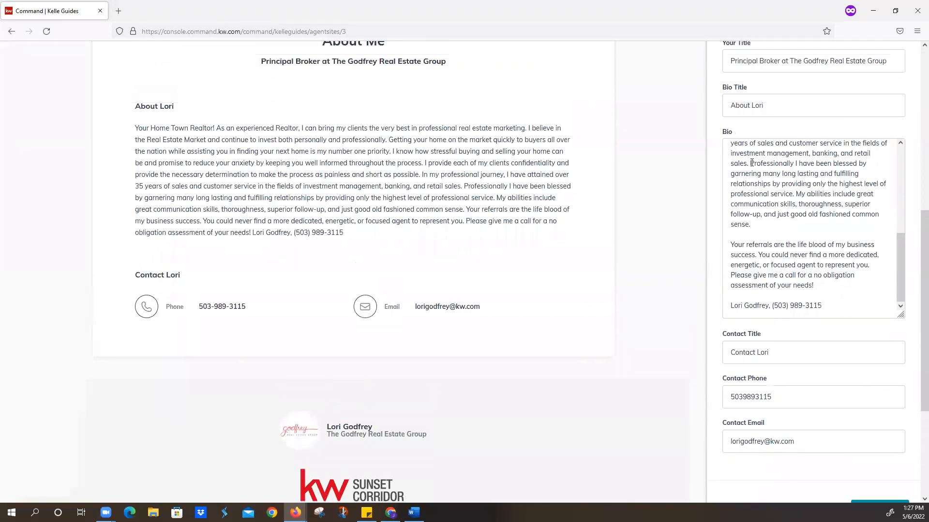
scroll(819, 350, "up", 1)
scroll(819, 353, "down", 4)
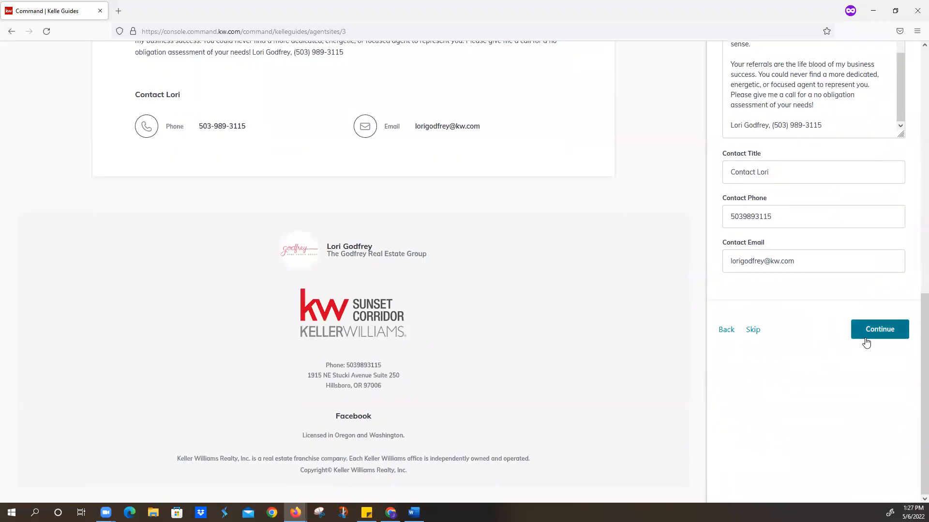
left_click(870, 331)
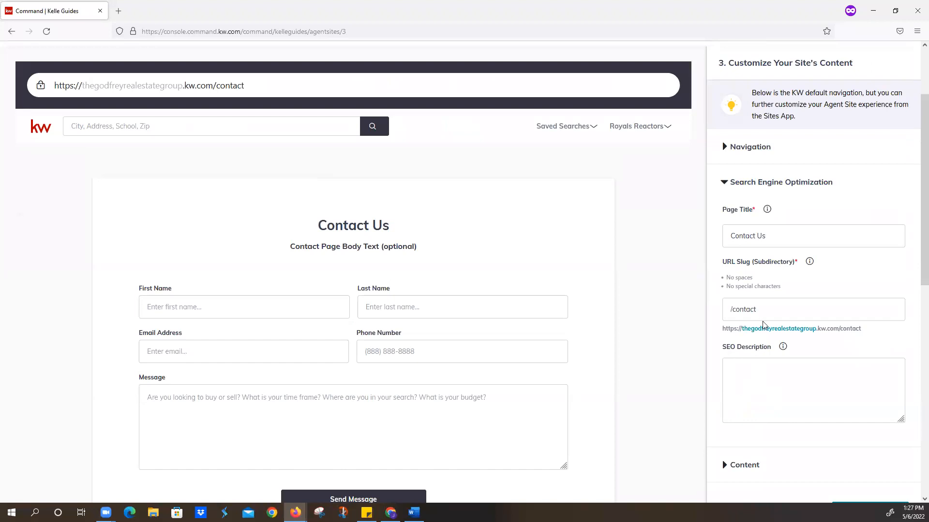
left_click(770, 235)
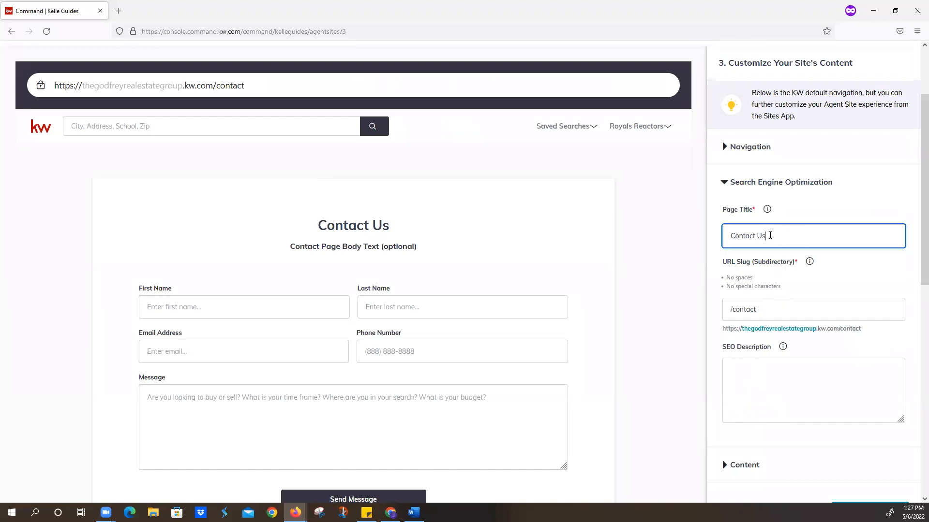
key("BackSpace")
key("BackSpace")
type("Us")
key("BackSpace")
key("BackSpace")
type("Lori")
key("BackSpace")
key("BackSpace")
type("US")
key("BackSpace")
type("s")
Change the contact page's URL Slug to /contact-us and enter "Contact Us" as the SEO Description.
left_click(764, 310)
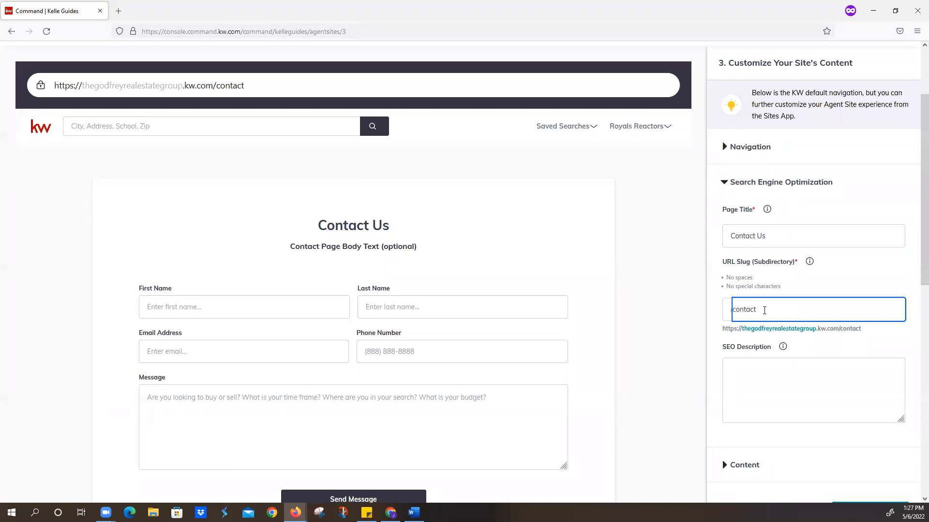
type("us")
left_click(767, 372)
type("C")
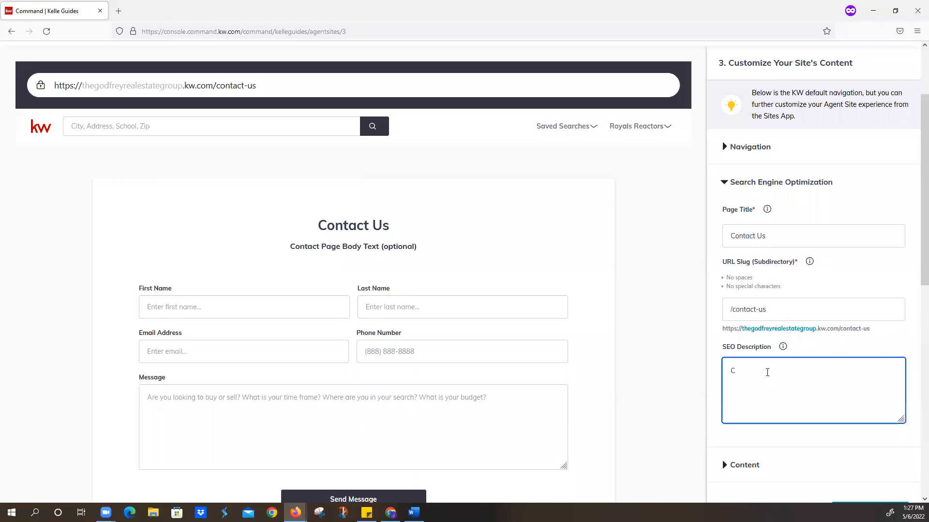
type("ontact Us")
Expand the contact page's Content section and put "Are you looking to buy or sell?" and "What is your time frame?" on separate Message Hint lines.
scroll(767, 373, "down", 1)
scroll(767, 372, "down", 5)
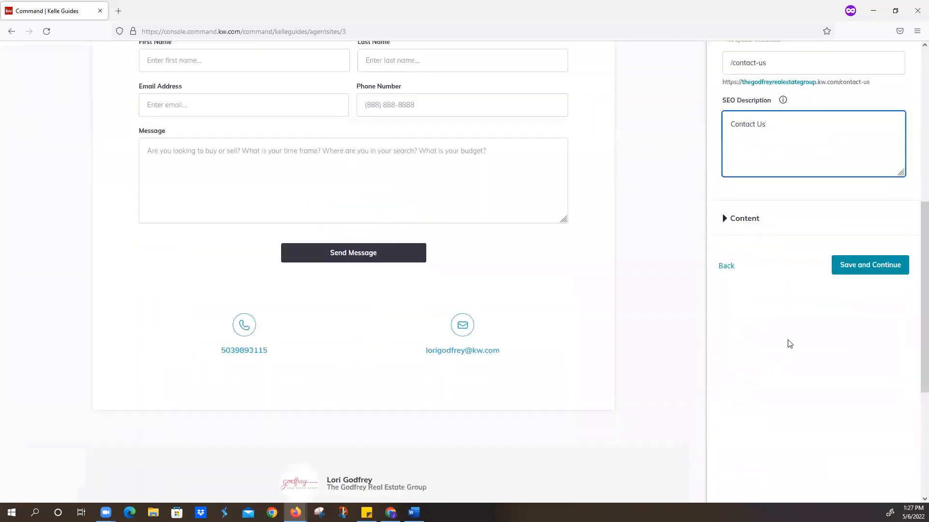
left_click(748, 220)
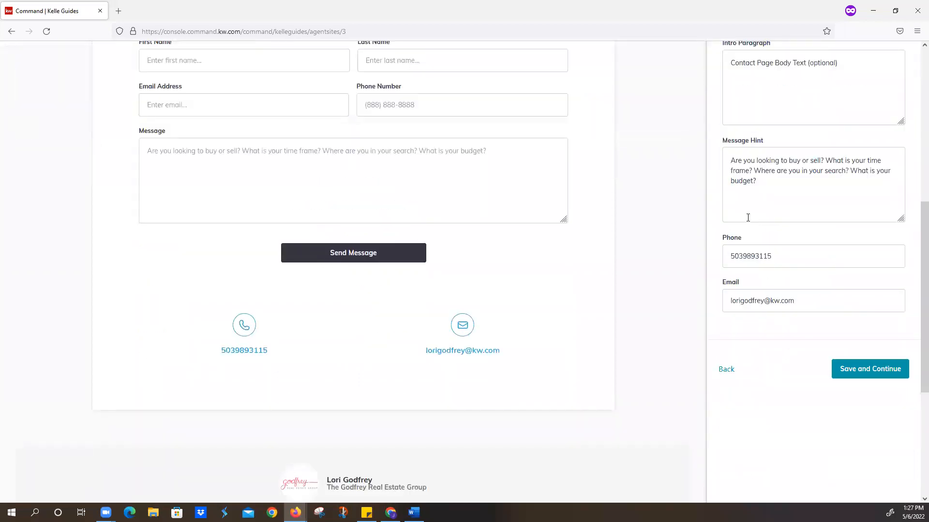
scroll(825, 340, "up", 2)
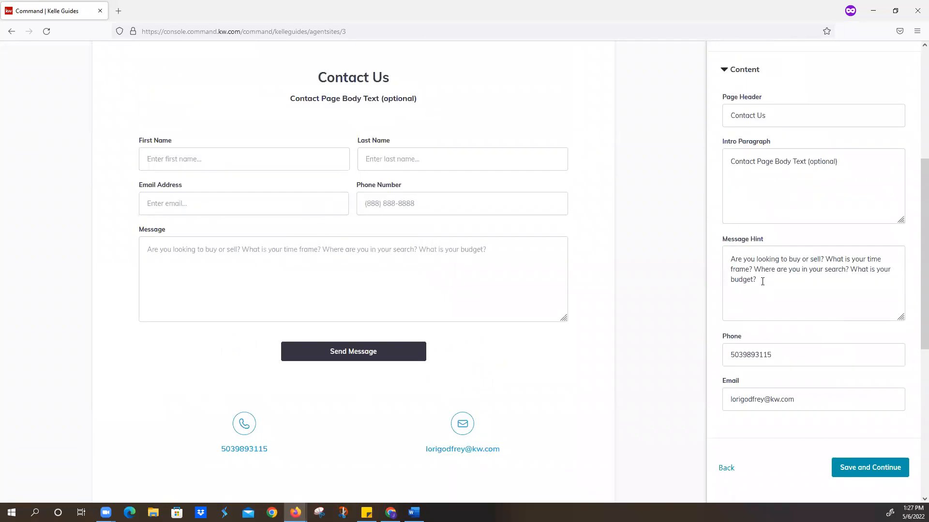
left_click(767, 305)
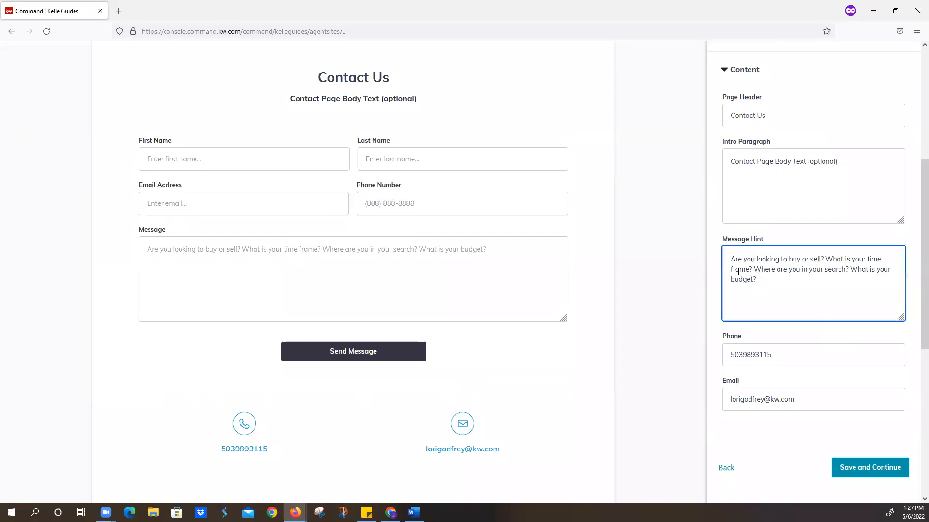
key("ctrl+a")
left_click(756, 293)
left_click(824, 259)
key("Return")
left_click(811, 270)
key("Return")
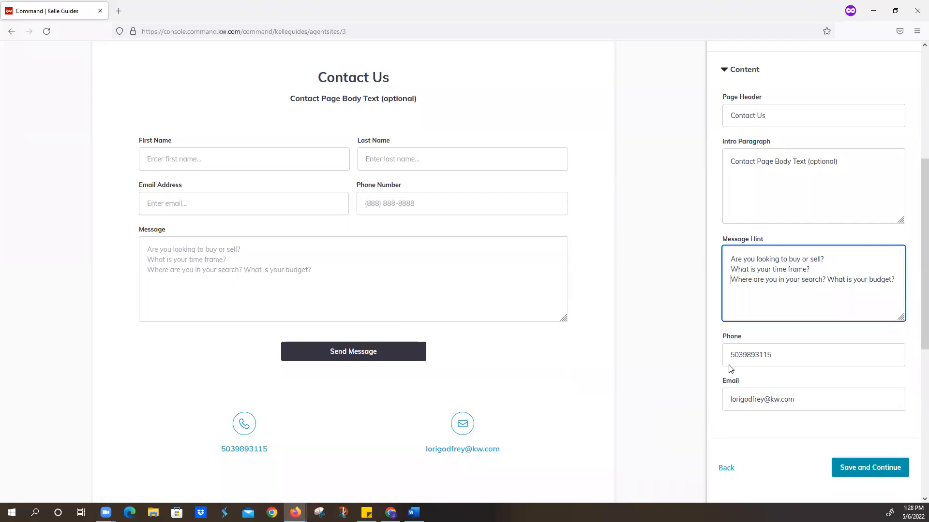
Format the contact page's phone number with hyphens after the area code and the prefix, and save to finish the guide.
left_click(740, 354)
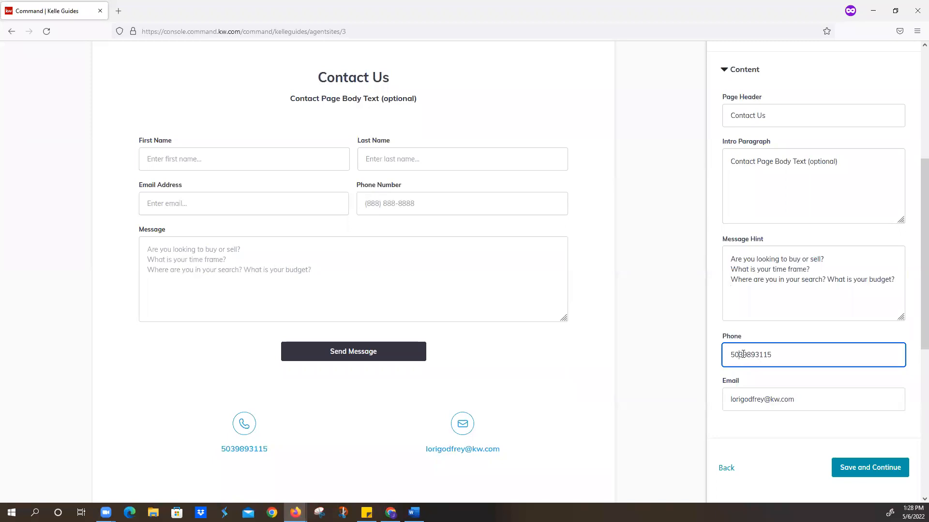
type("-989")
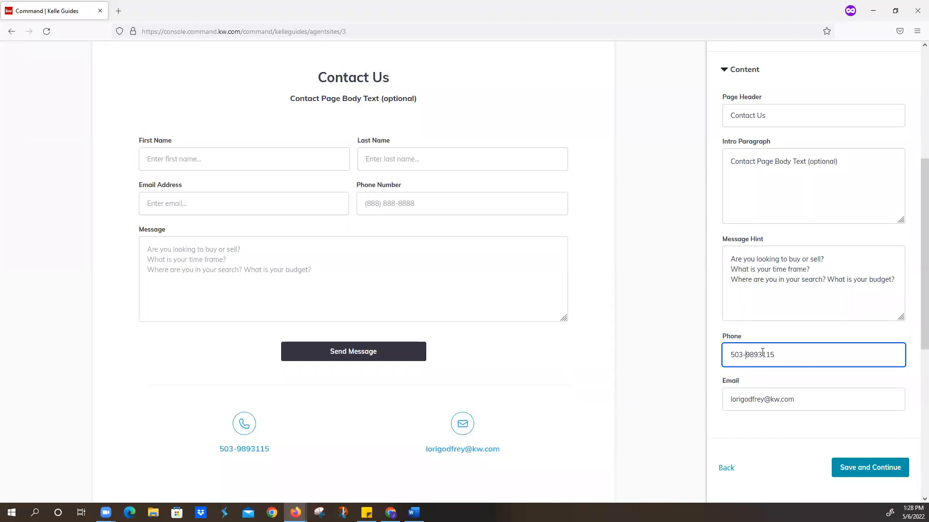
type("-")
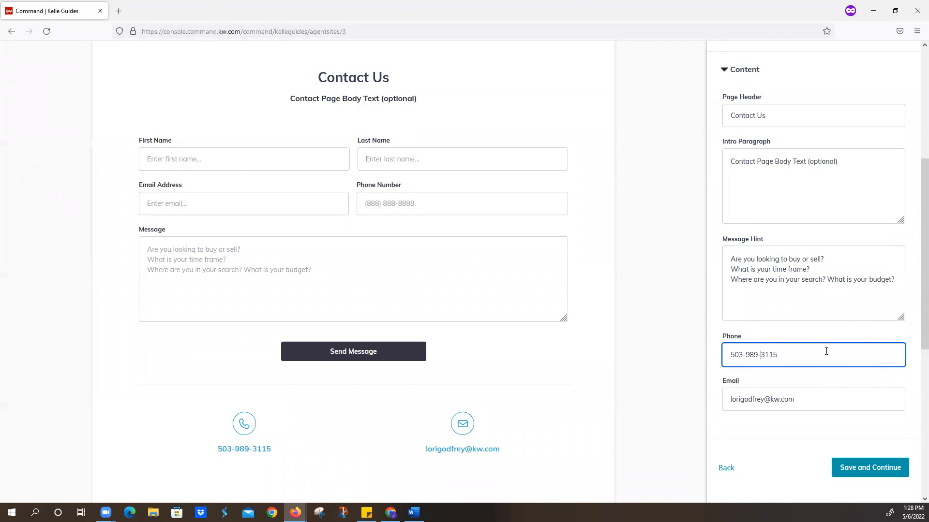
scroll(812, 457, "down", 2)
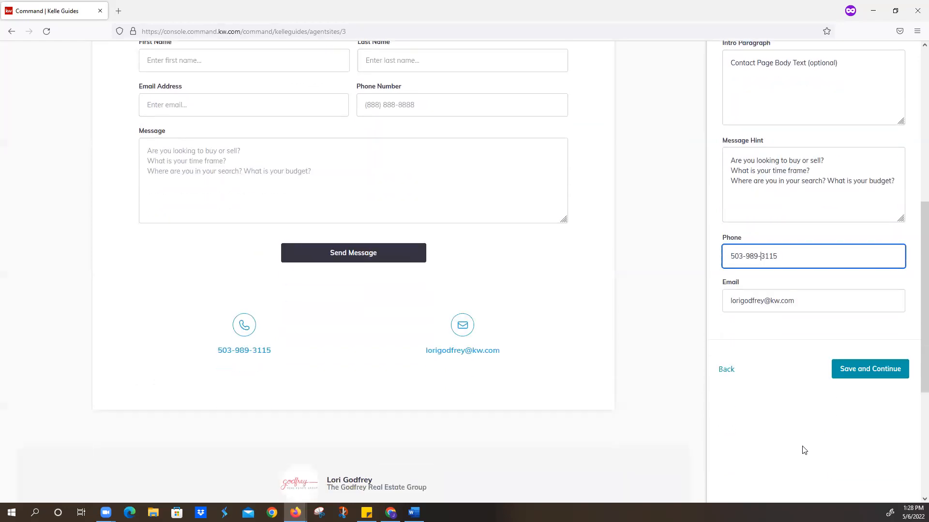
left_click(850, 370)
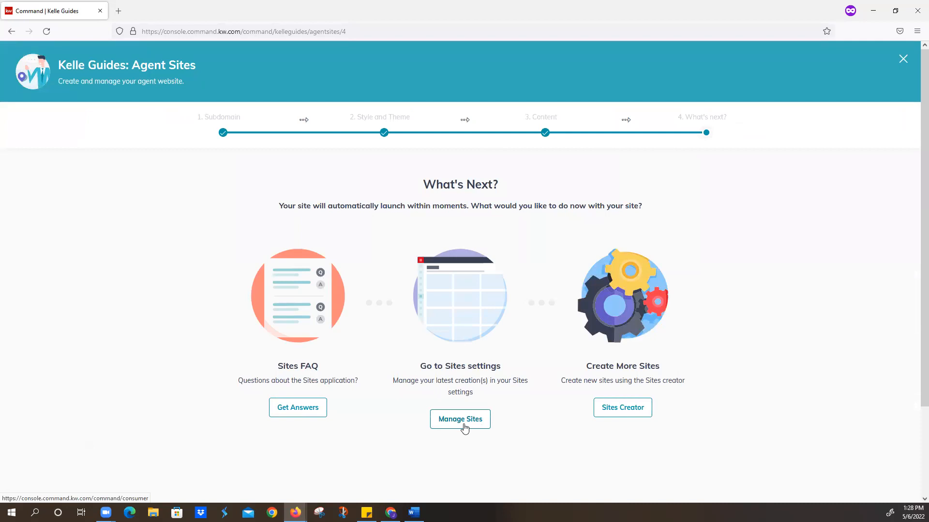
Go to the sites management page and open the configured agent site, blocking location access and accepting cookies.
scroll(447, 422, "down", 1)
left_click(455, 373)
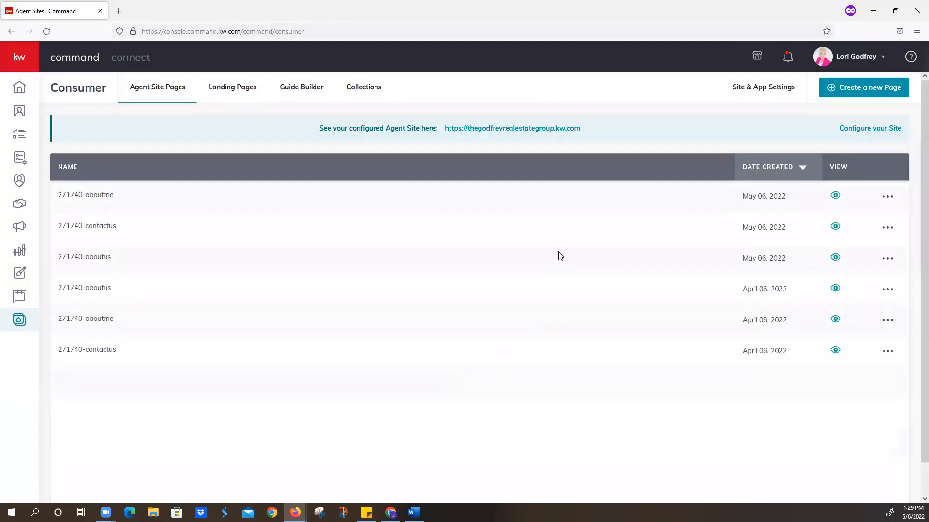
left_click(499, 134)
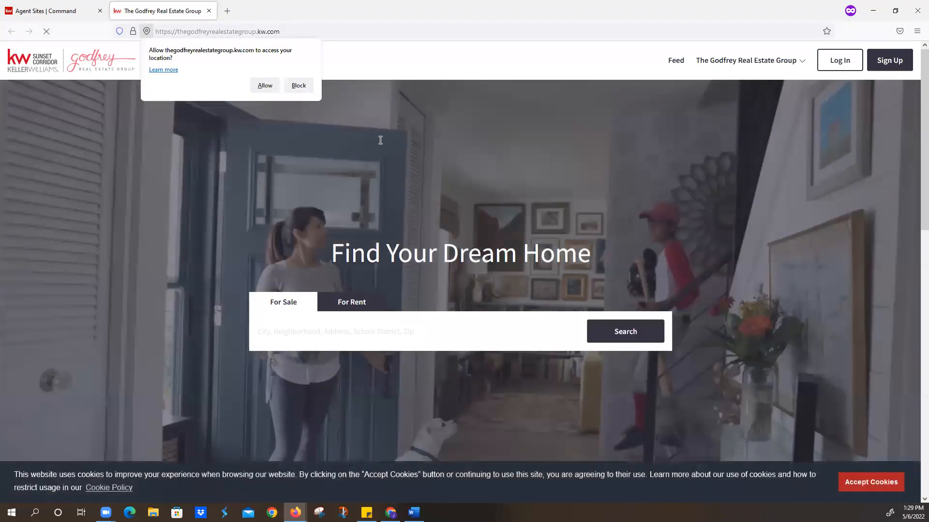
left_click(302, 87)
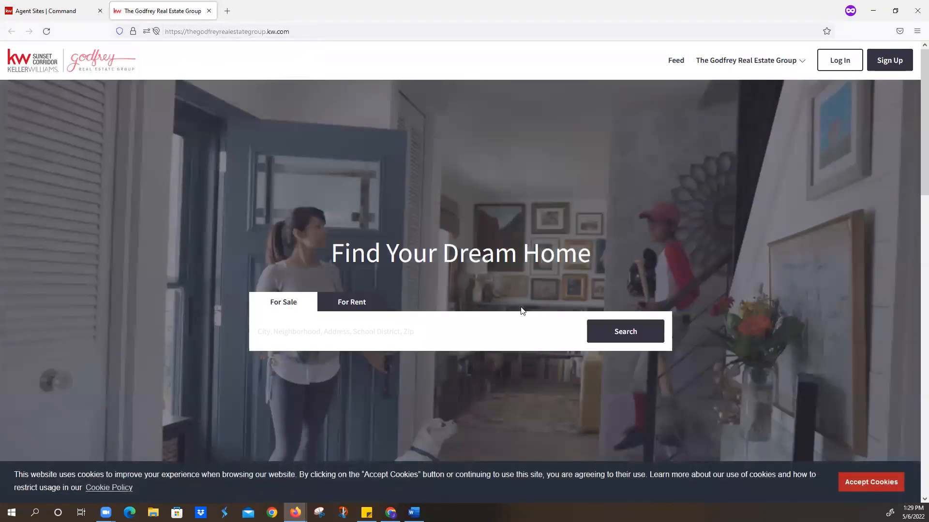
left_click(881, 487)
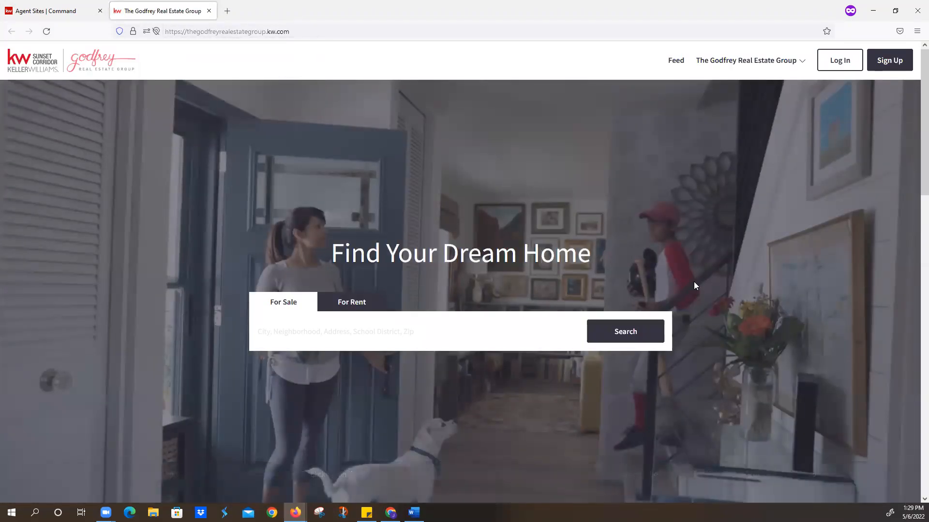
Review the live homepage from the hero image through the featured listings and contact form.
scroll(692, 284, "down", 5)
scroll(690, 289, "down", 5)
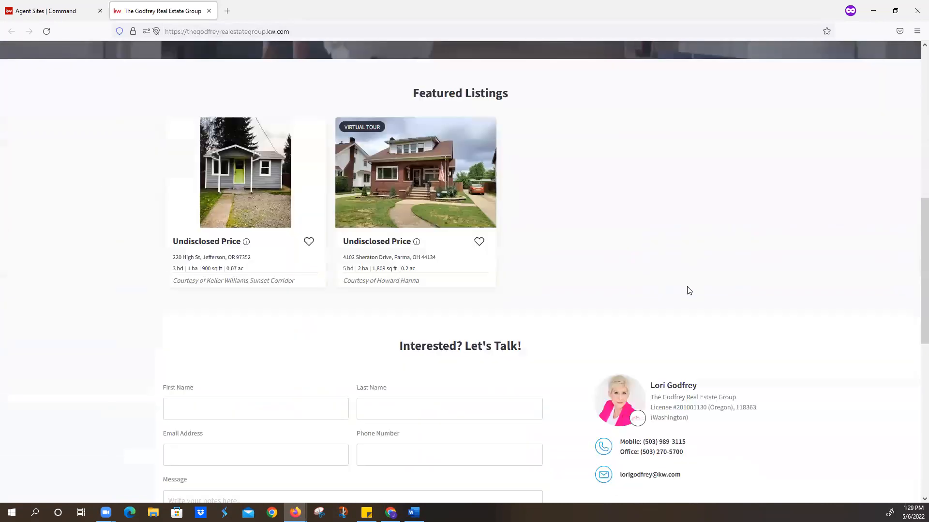
scroll(687, 290, "down", 3)
scroll(680, 257, "down", 2)
scroll(681, 259, "up", 4)
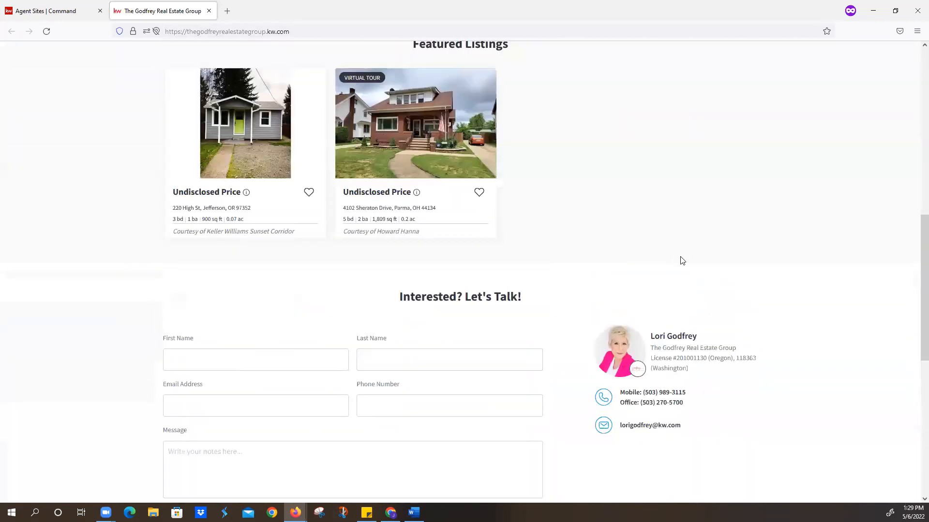
scroll(680, 257, "up", 10)
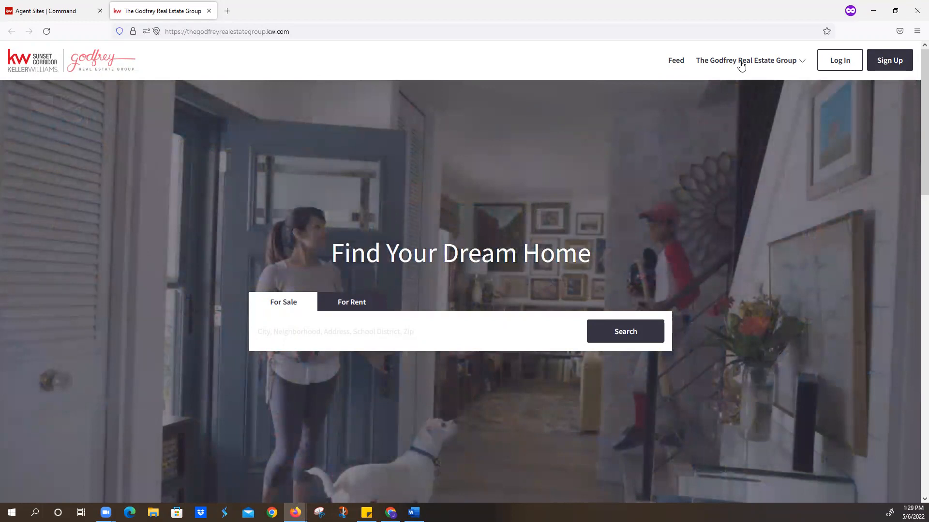
Check the live site's page navigation and its Facebook link, and close both pages to return to the agent site pages list.
left_click(741, 66)
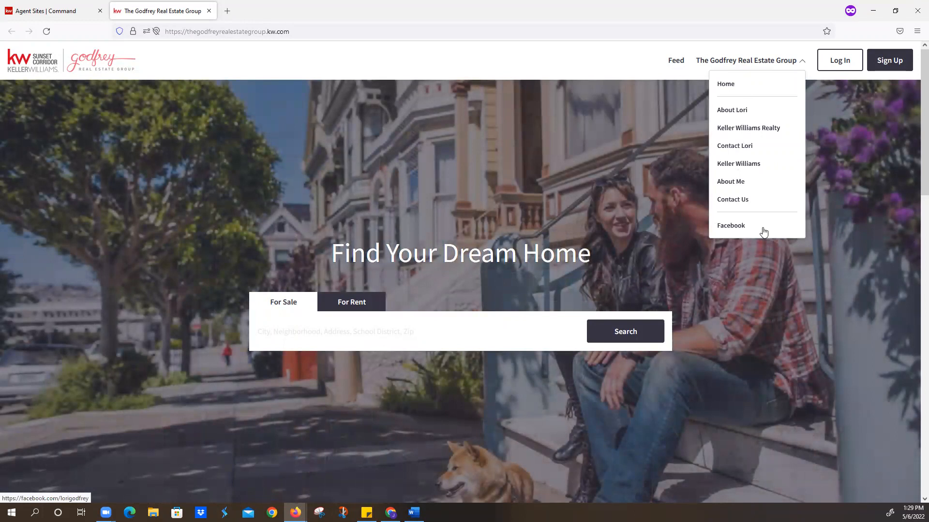
left_click(724, 227)
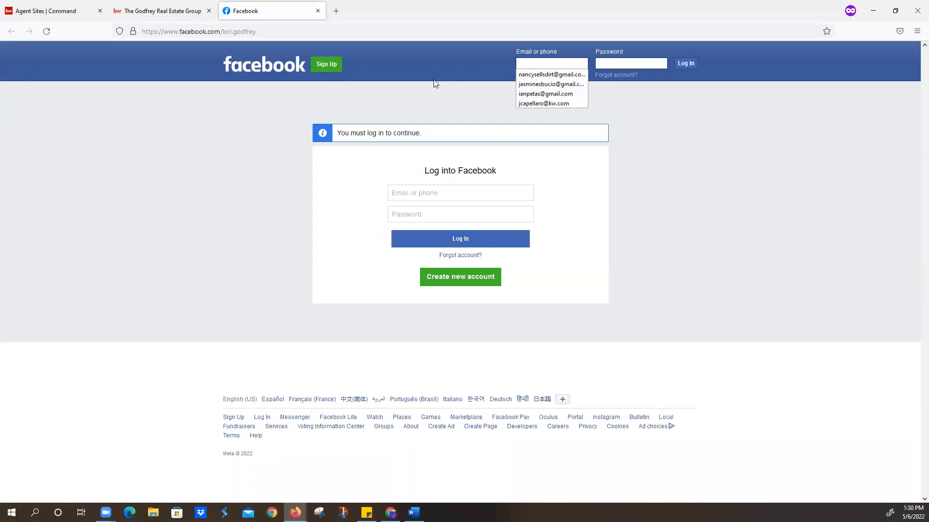
left_click(318, 14)
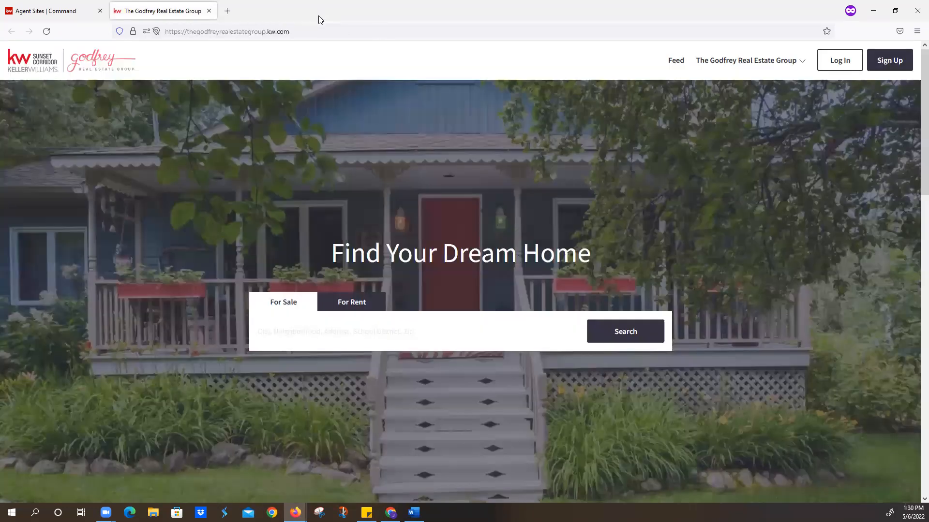
left_click(208, 11)
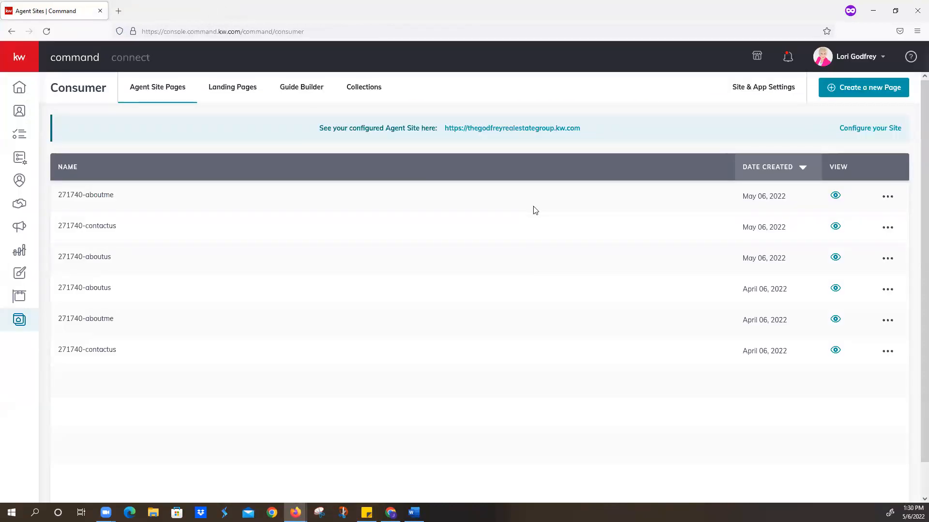
Open the 271740-aboutme page created May 06, 2022 in the page editor, and return to the agent site pages list.
left_click(887, 199)
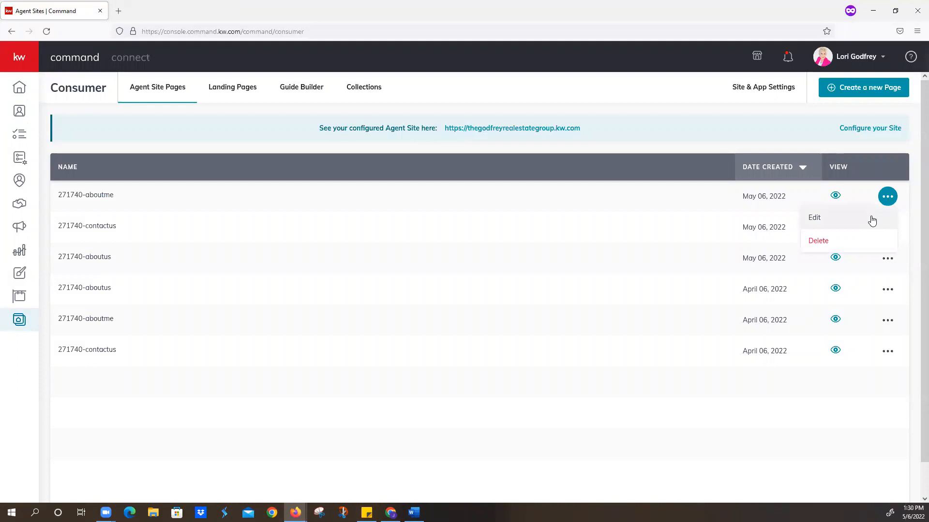
left_click(814, 218)
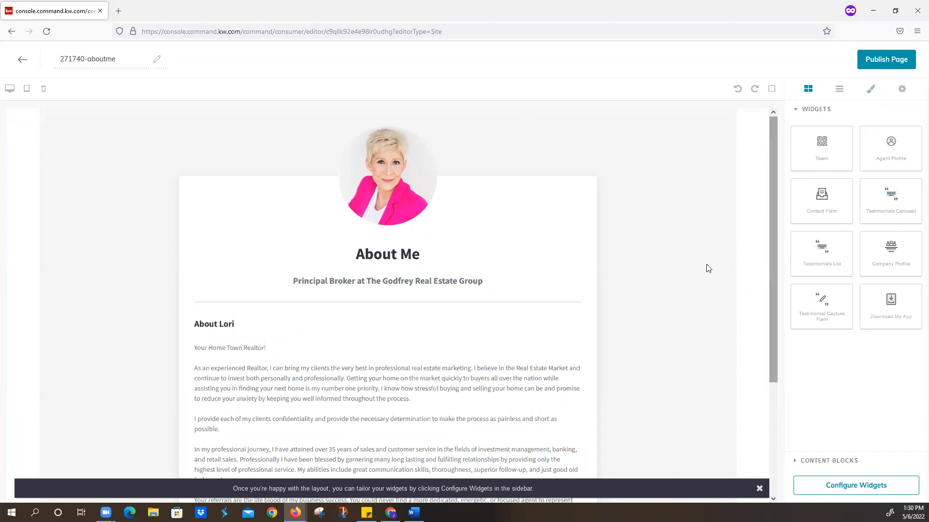
left_click(22, 59)
left_click(426, 305)
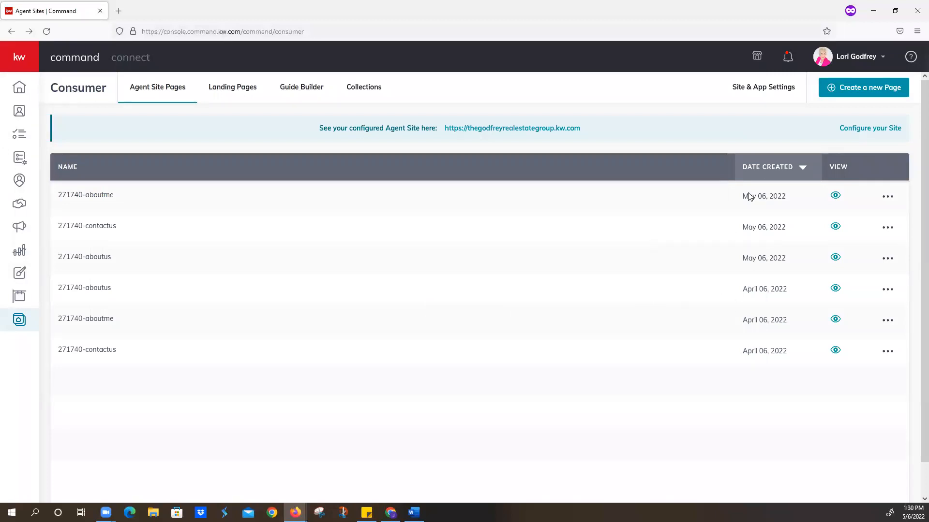
Open the Agent Site Pages settings, leaving the general settings unsaved, and look at the pages available for a new navigation entry.
left_click(772, 92)
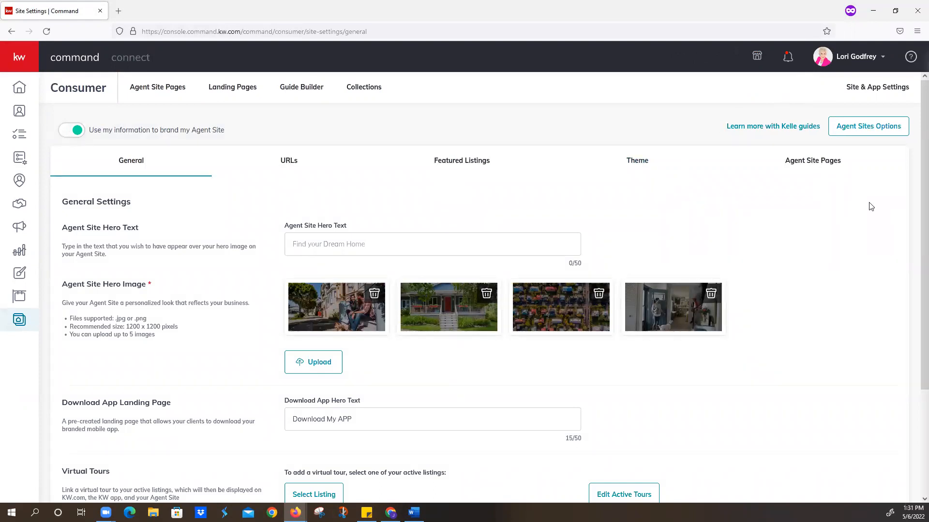
left_click(807, 161)
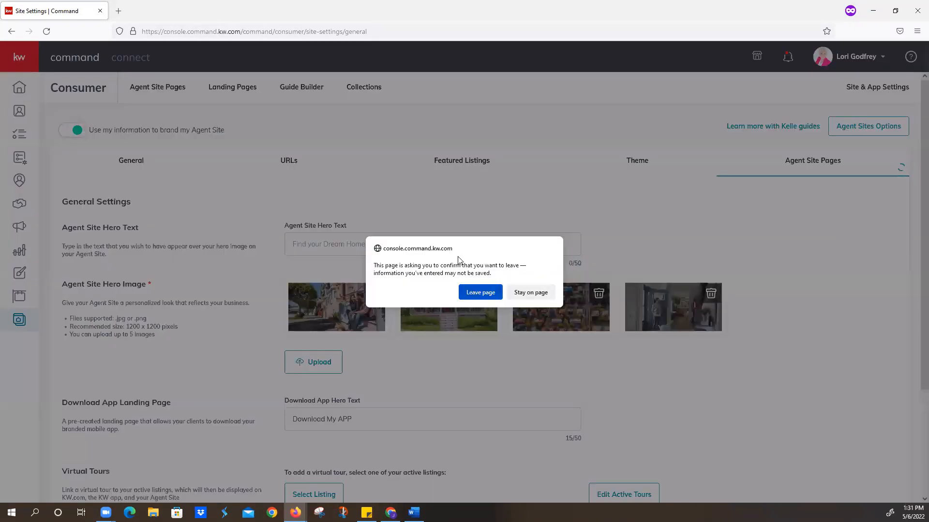
left_click(481, 293)
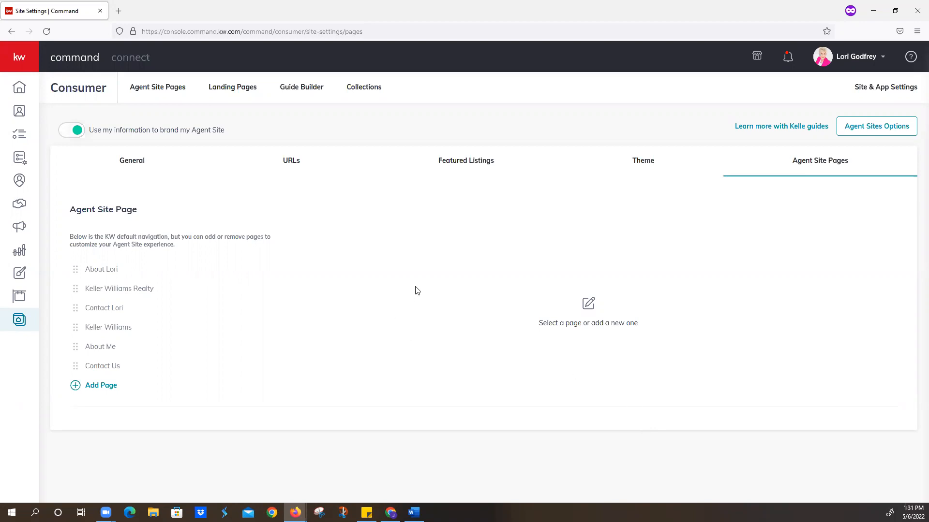
left_click(76, 393)
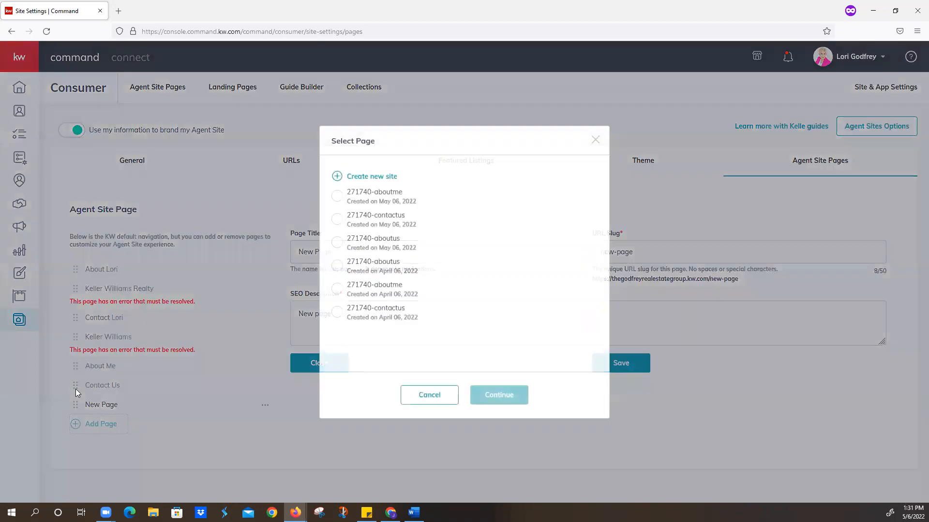
left_click(428, 397)
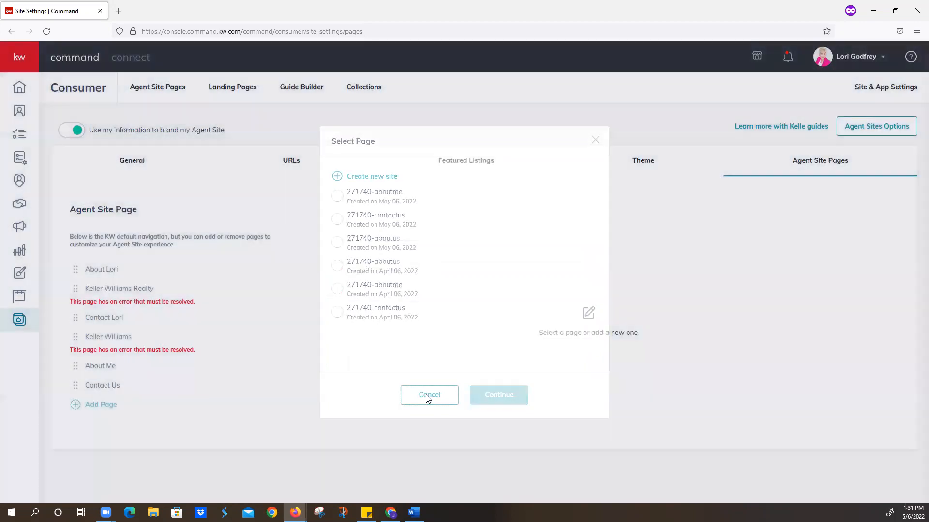
Try changing the Keller Williams page's URL slug to about-us2.
left_click(118, 337)
left_click(637, 252)
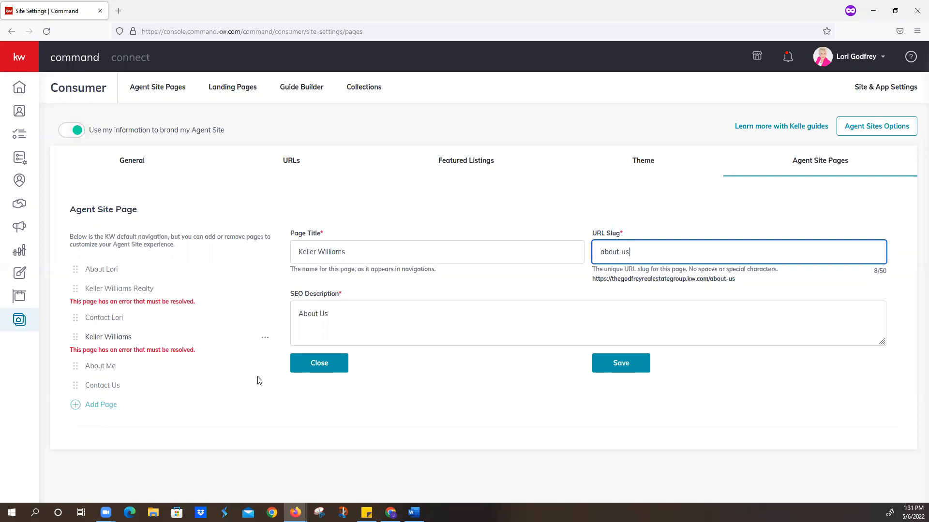
type("2")
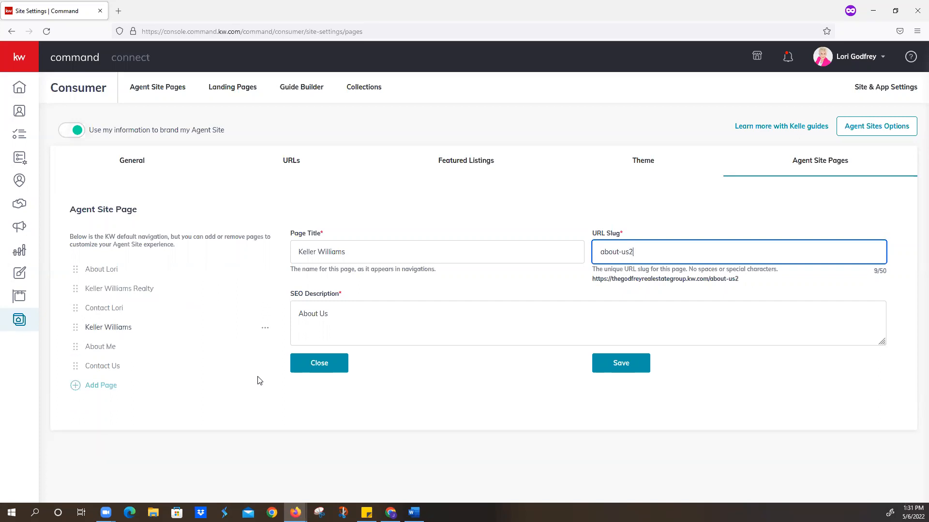
key("BackSpace")
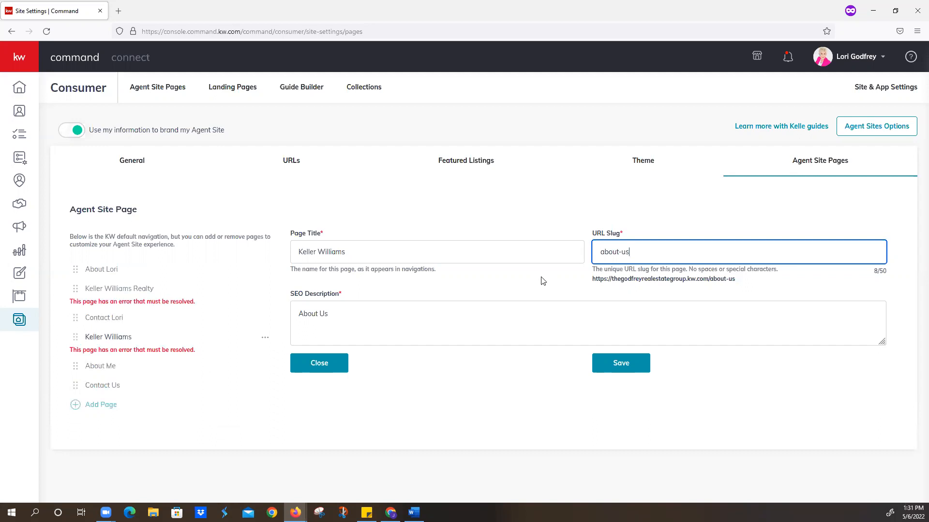
type("2")
Check which page is linked to the Keller Williams Realty navigation entry, leaving the selection unchanged.
left_click(150, 293)
left_click(442, 317)
left_click(265, 292)
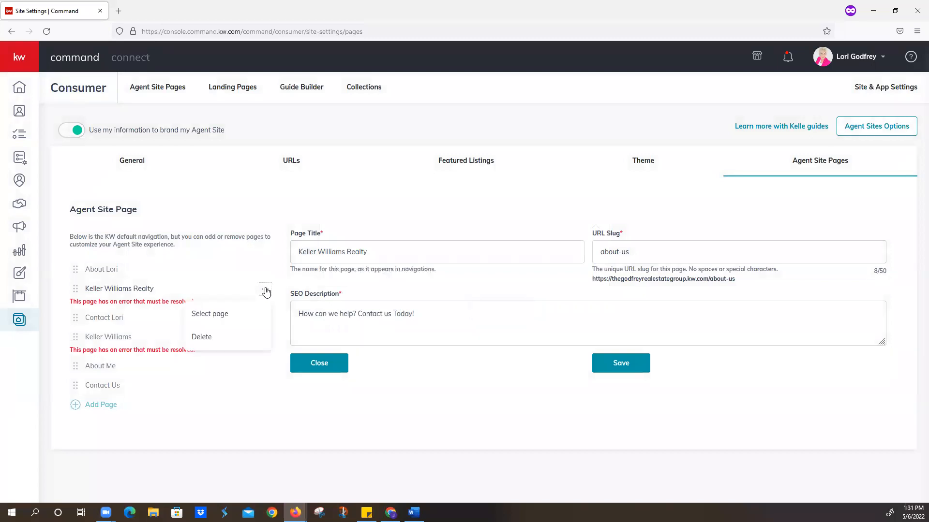
left_click(245, 320)
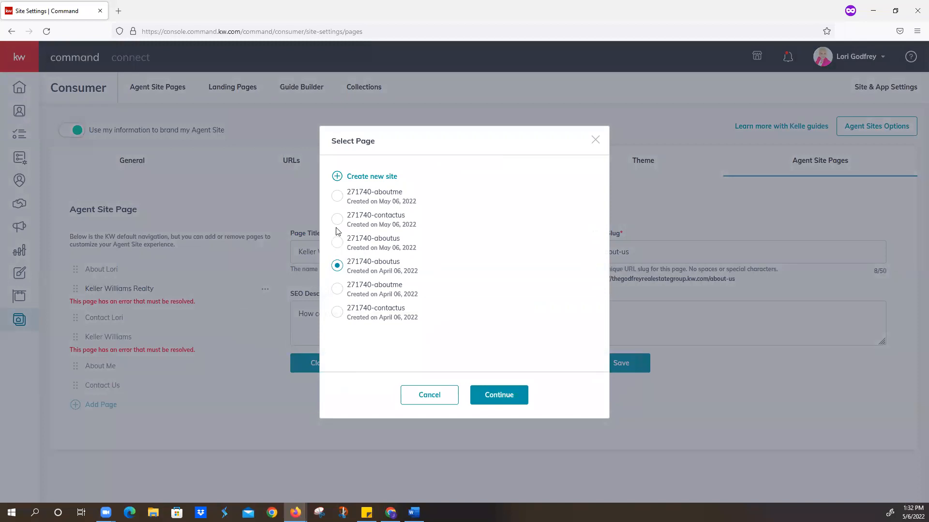
left_click(429, 405)
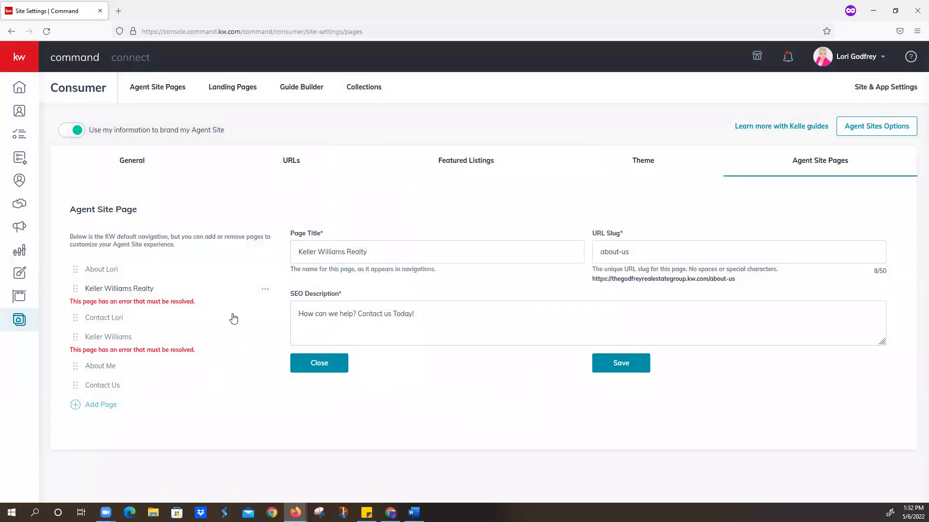
Review the agent site's color theme options, featured listings configuration and URL settings without changing them.
left_click(644, 166)
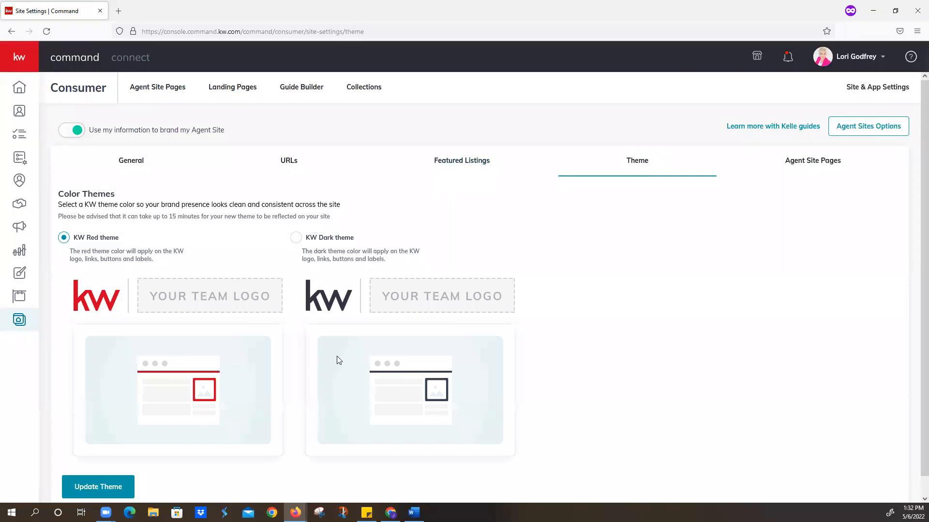
scroll(198, 387, "down", 1)
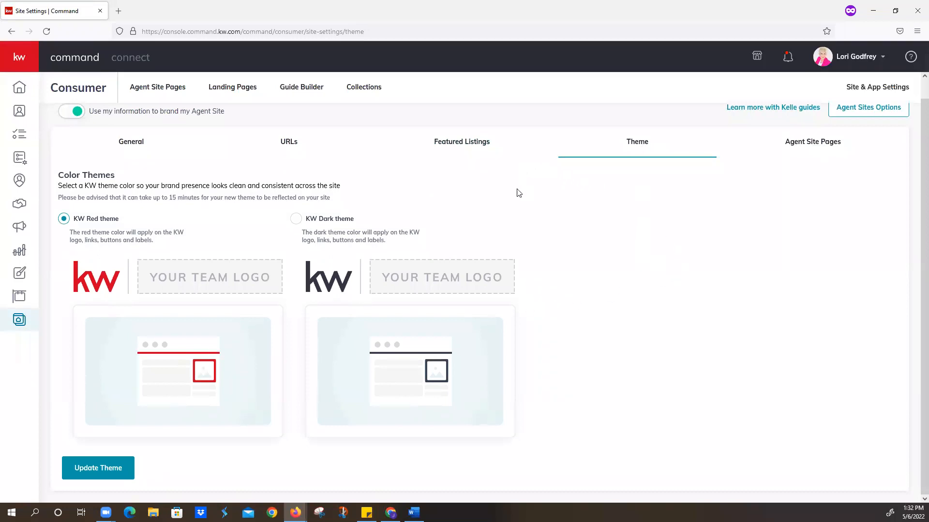
left_click(464, 148)
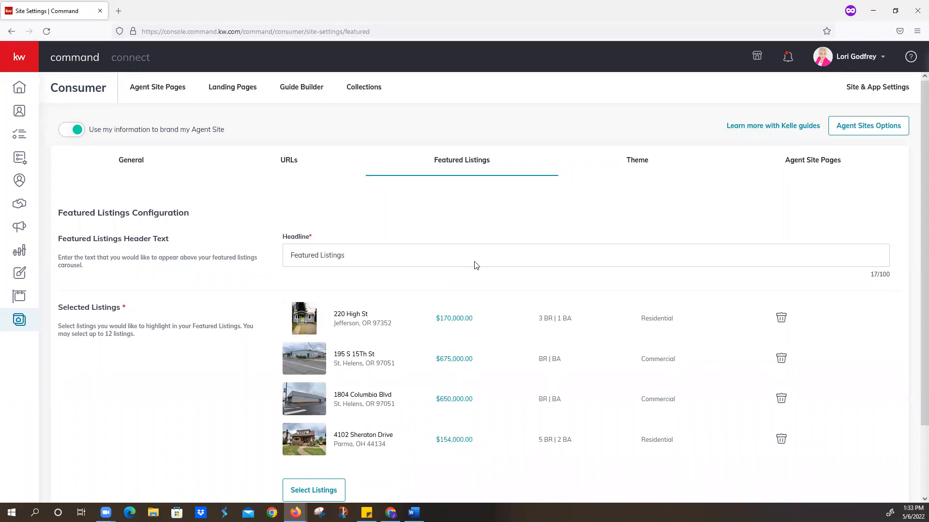
scroll(498, 271, "down", 2)
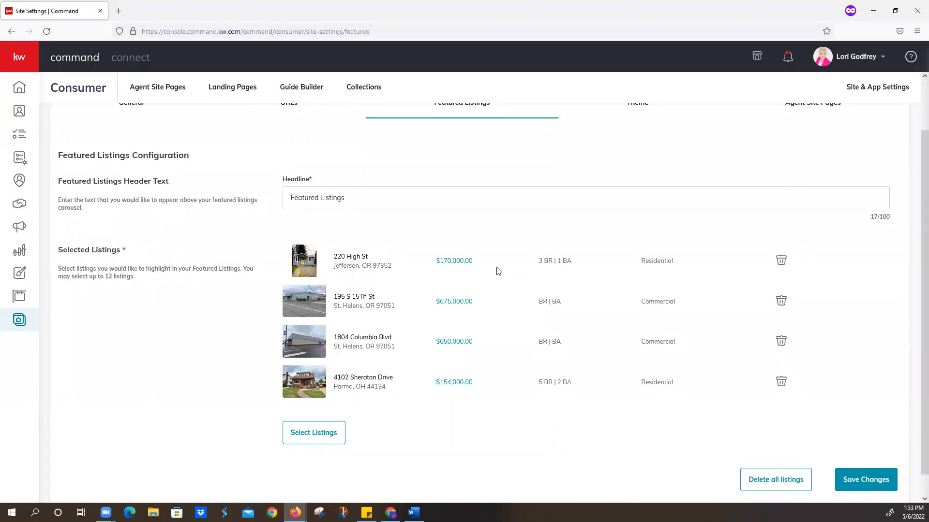
scroll(434, 256, "up", 2)
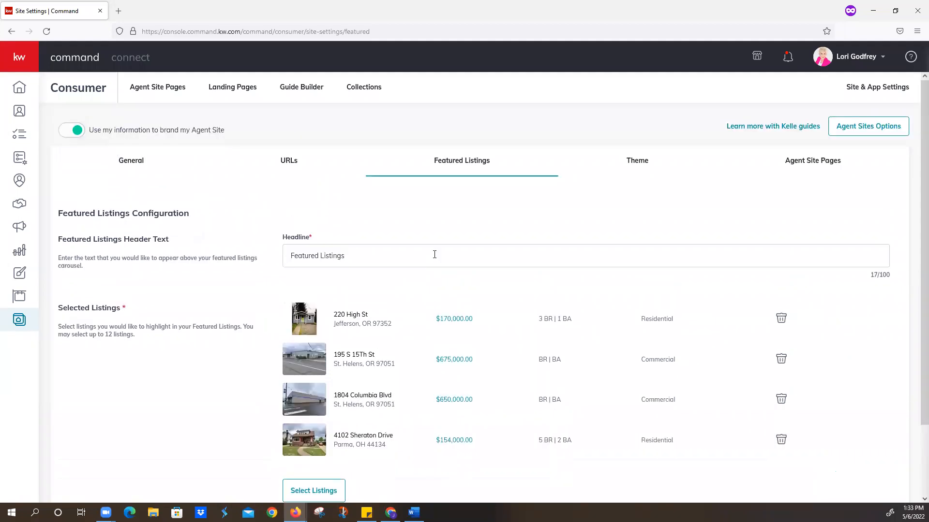
left_click(296, 165)
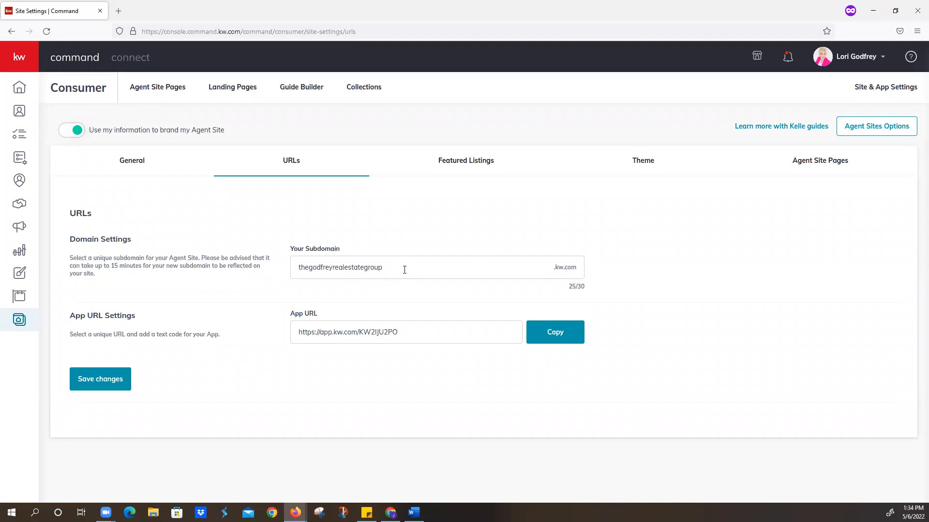
Review the general settings, from the hero text and images to virtual tours and the expanded display preferences.
left_click(136, 162)
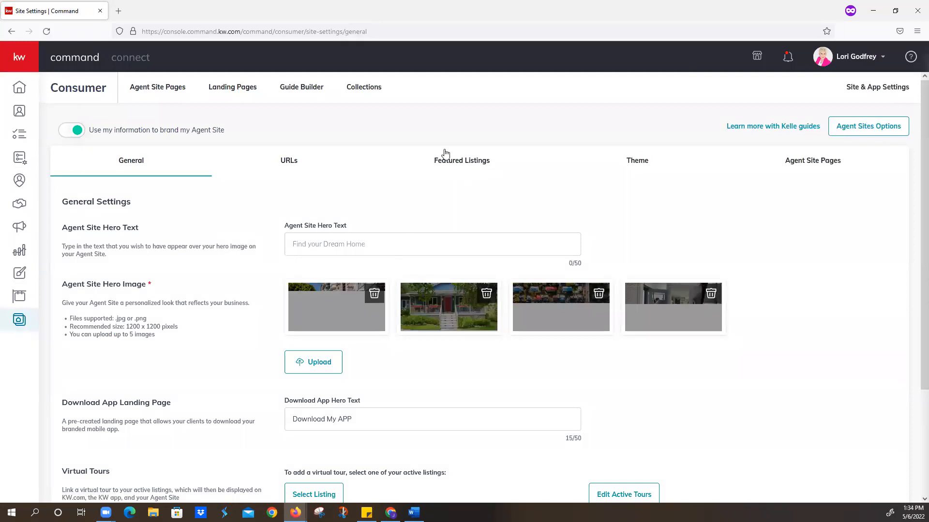
scroll(279, 227, "down", 3)
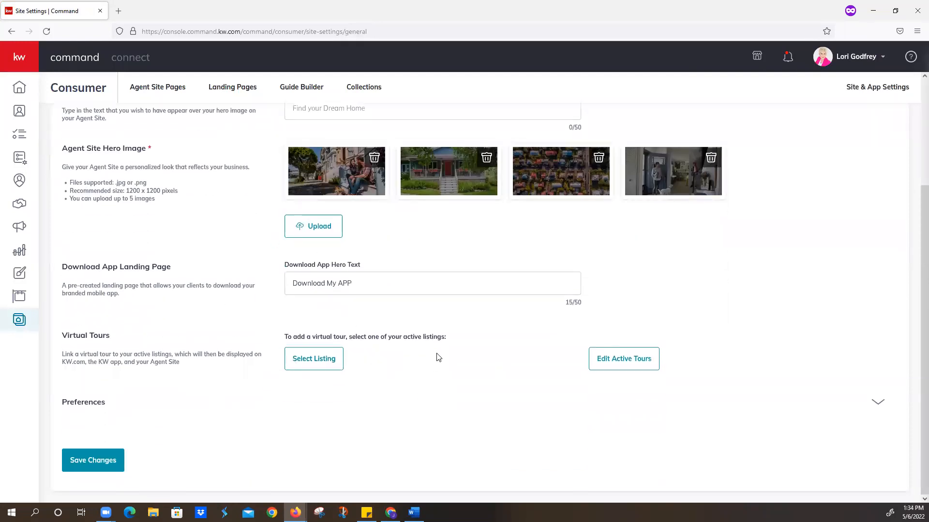
scroll(448, 315, "up", 3)
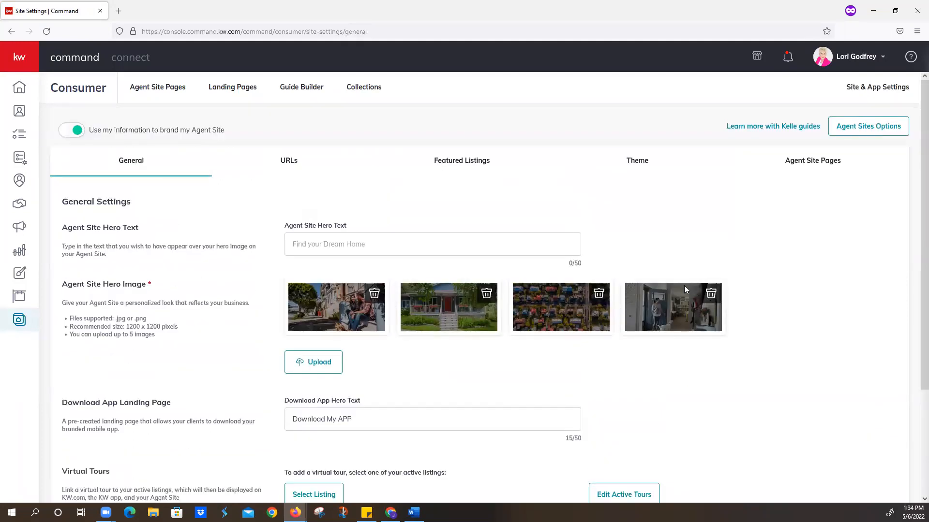
left_click(369, 243)
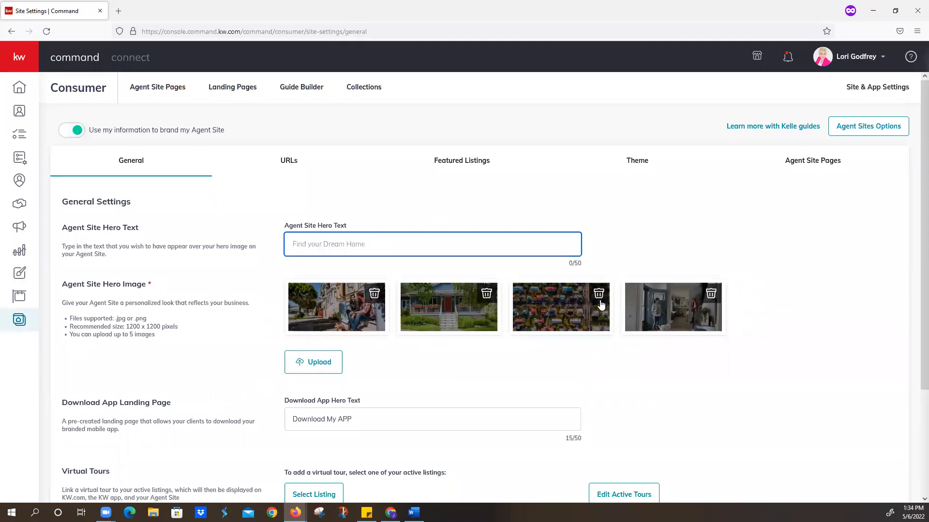
scroll(412, 363, "down", 2)
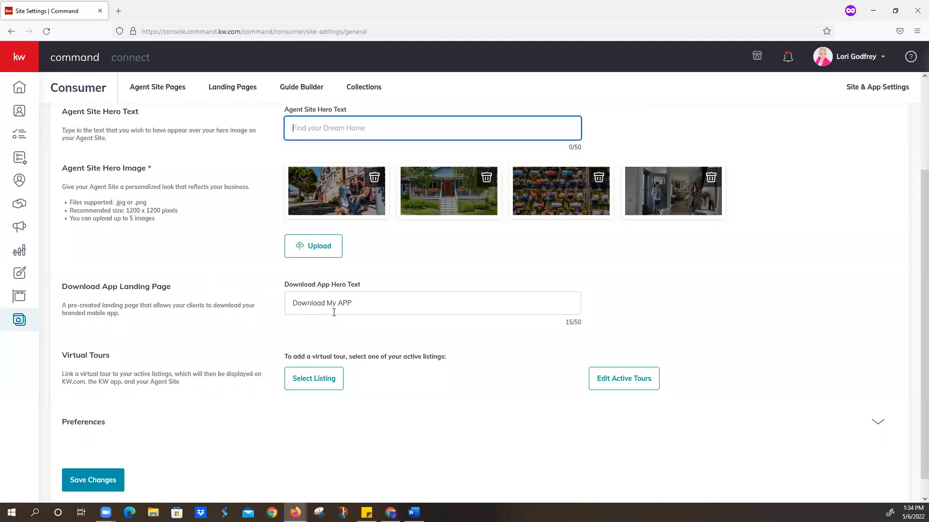
scroll(220, 335, "down", 1)
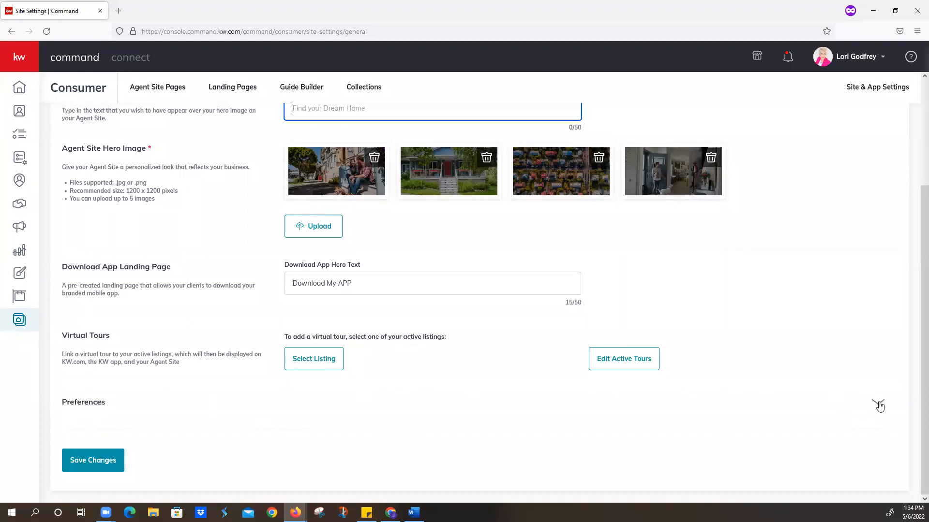
left_click(878, 405)
scroll(879, 406, "down", 3)
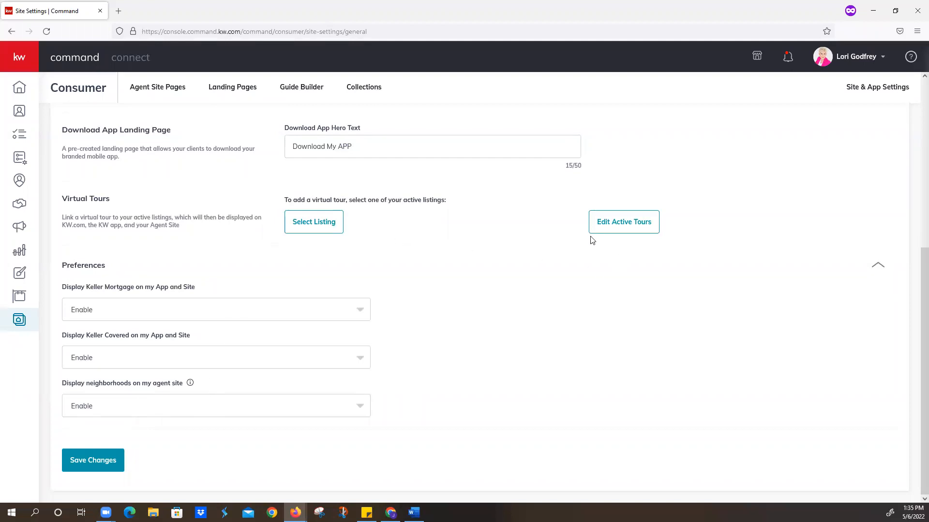
Return to the agent site pages list without saving the settings, and delete the 271740-aboutme page created May 06, 2022.
left_click(155, 86)
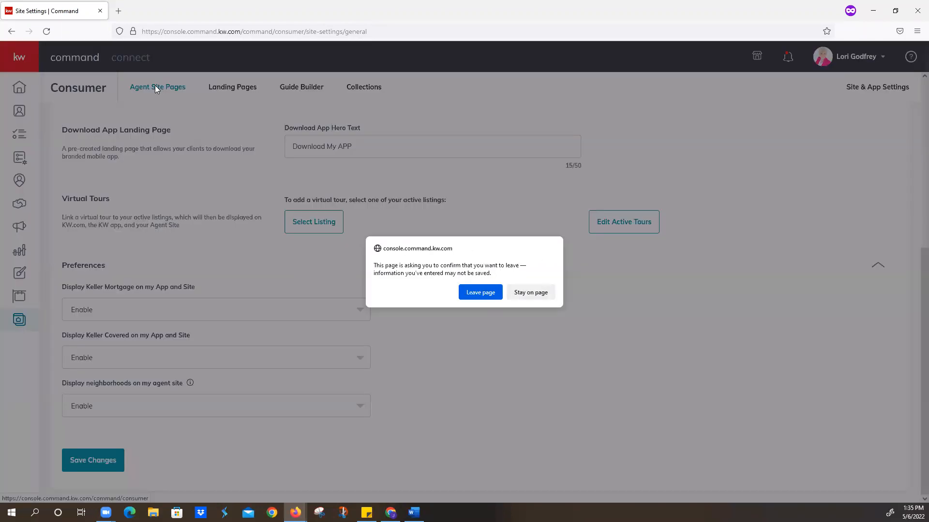
left_click(480, 293)
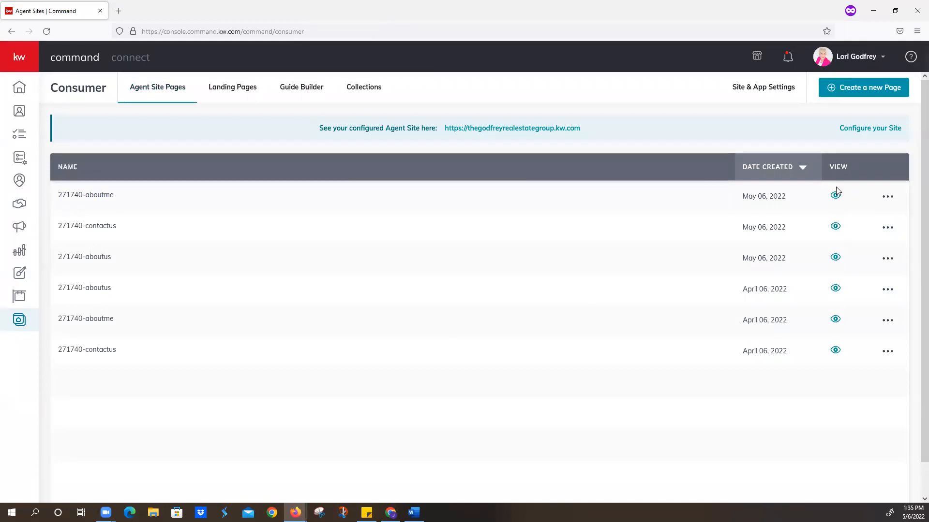
left_click(889, 199)
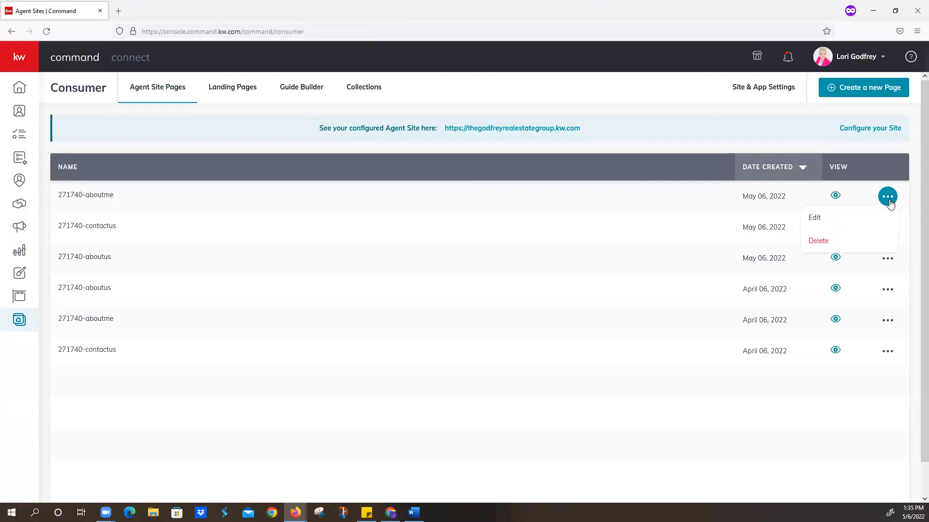
left_click(870, 245)
left_click(499, 320)
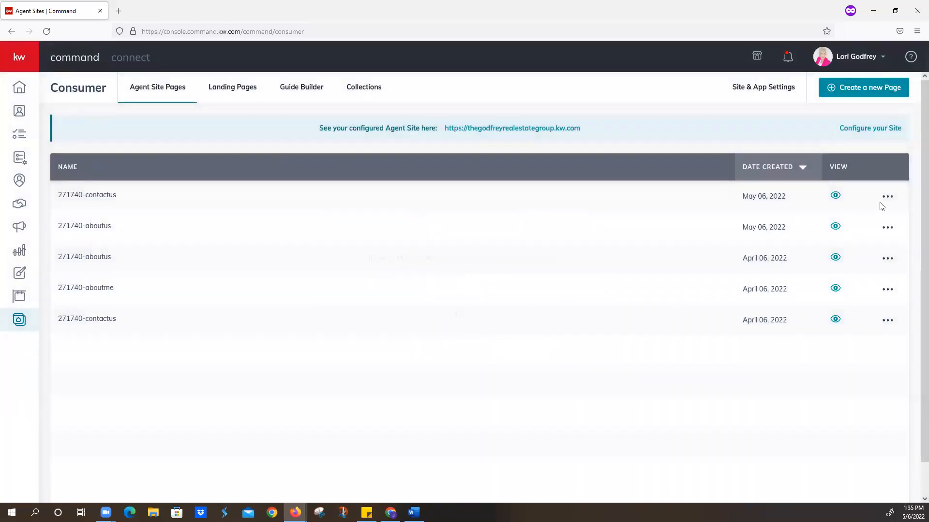
Delete the 271740-contactus page created May 06, 2022 from the agent site.
left_click(885, 202)
left_click(879, 242)
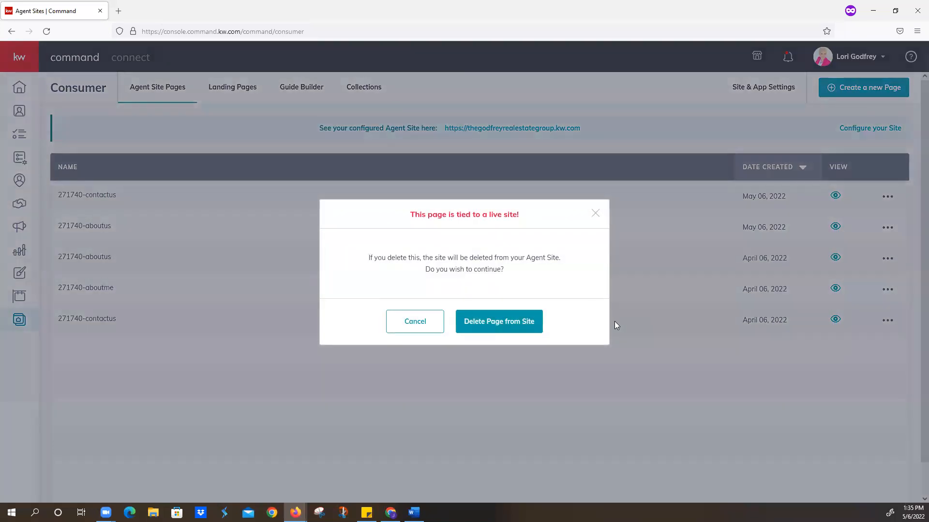
left_click(503, 322)
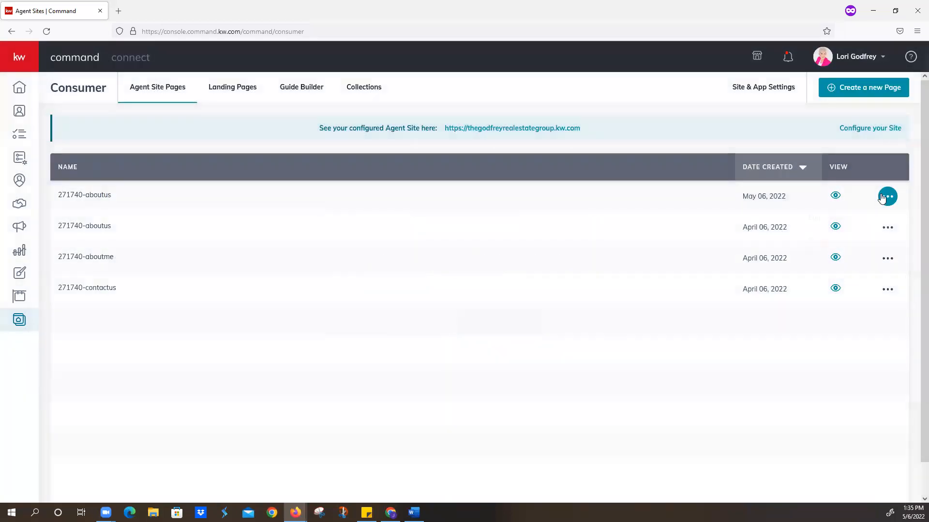
Delete the 271740-aboutus page created May 06, 2022 from the agent site.
left_click(881, 197)
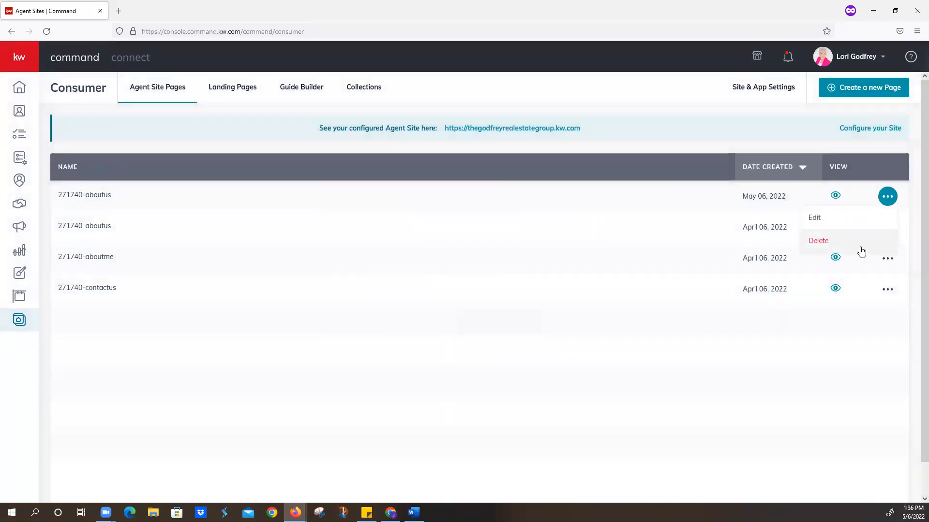
left_click(864, 241)
left_click(506, 323)
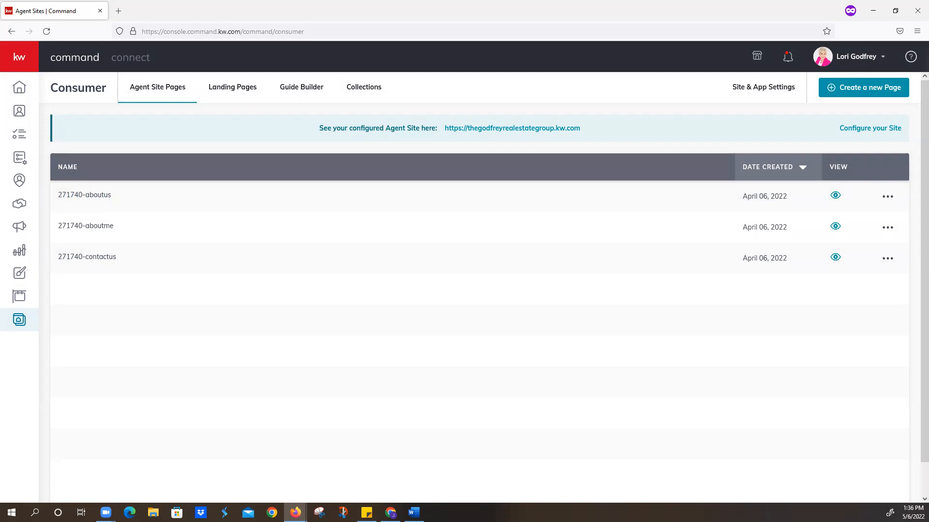
key("alt+Tab")
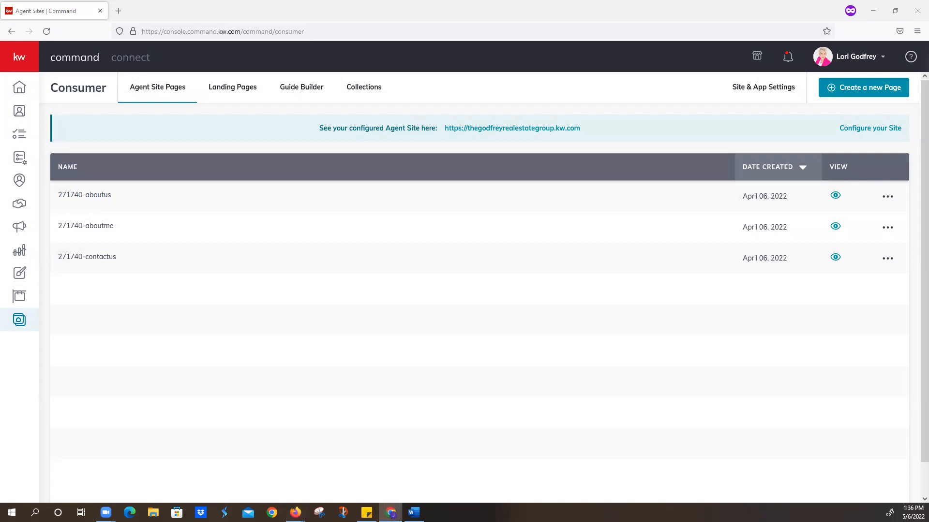